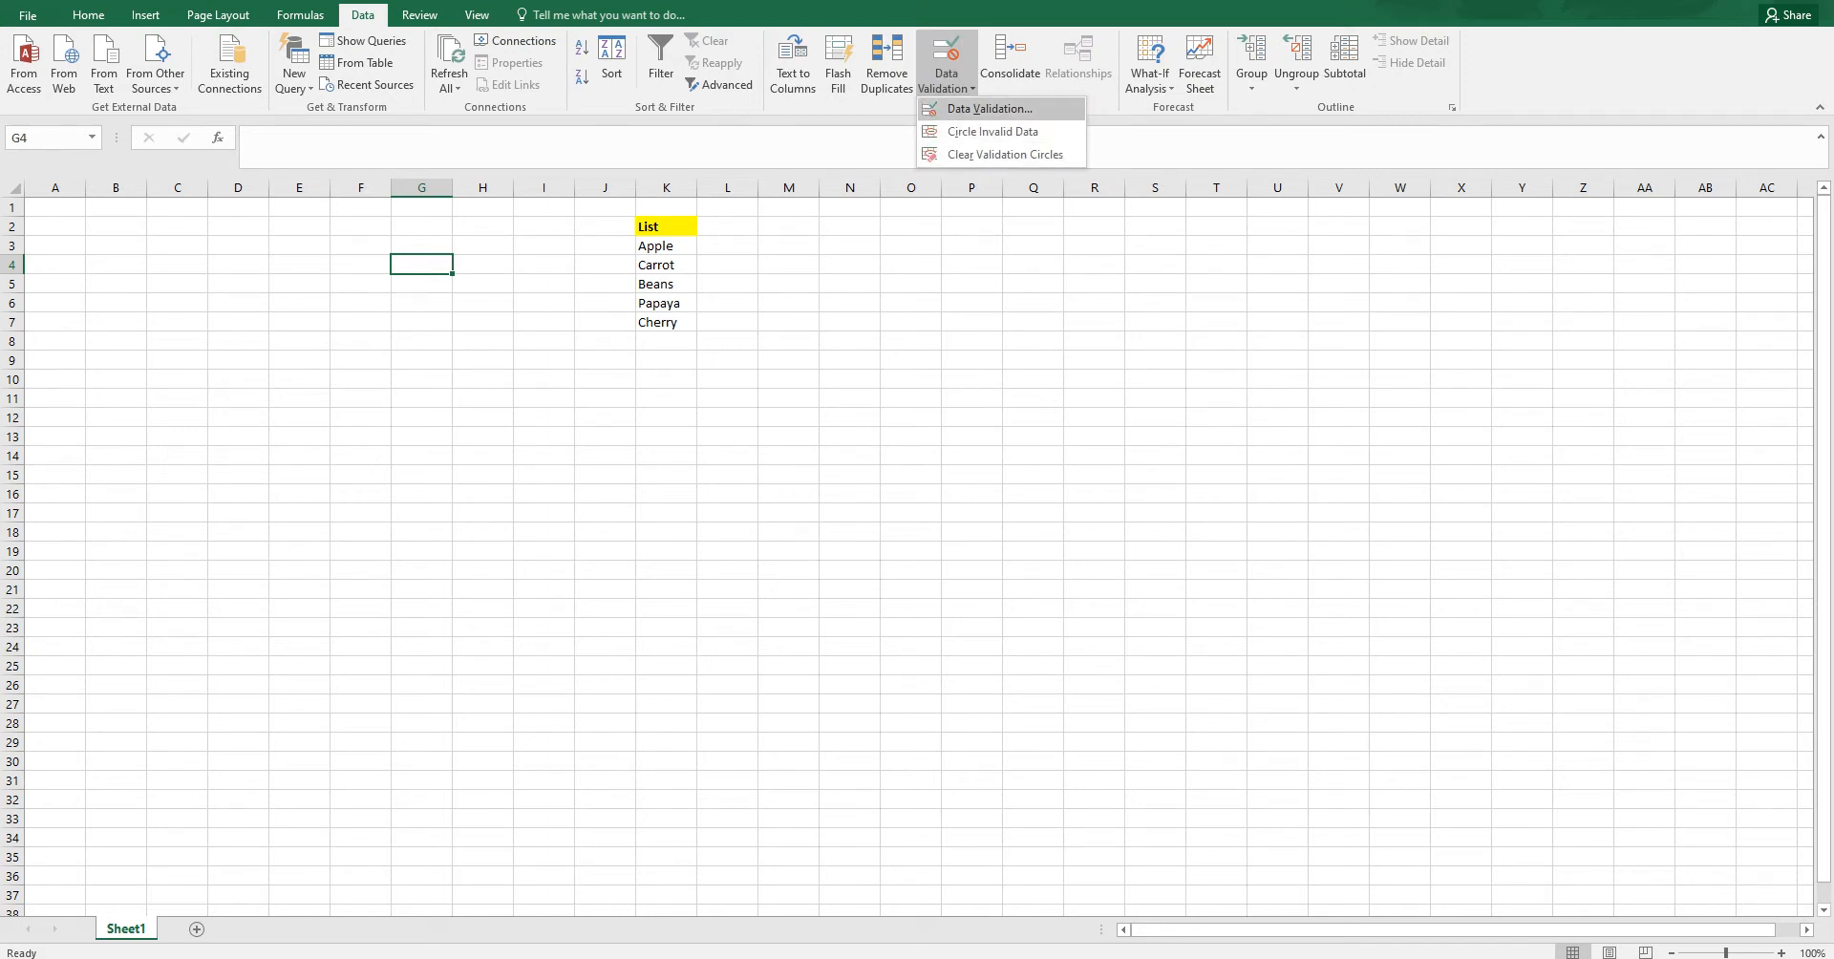
Step: Add a data validation rule to cell G4 that allows whole numbers between 5 and 100
{"action": "left_click", "coordinate": [989, 108]}
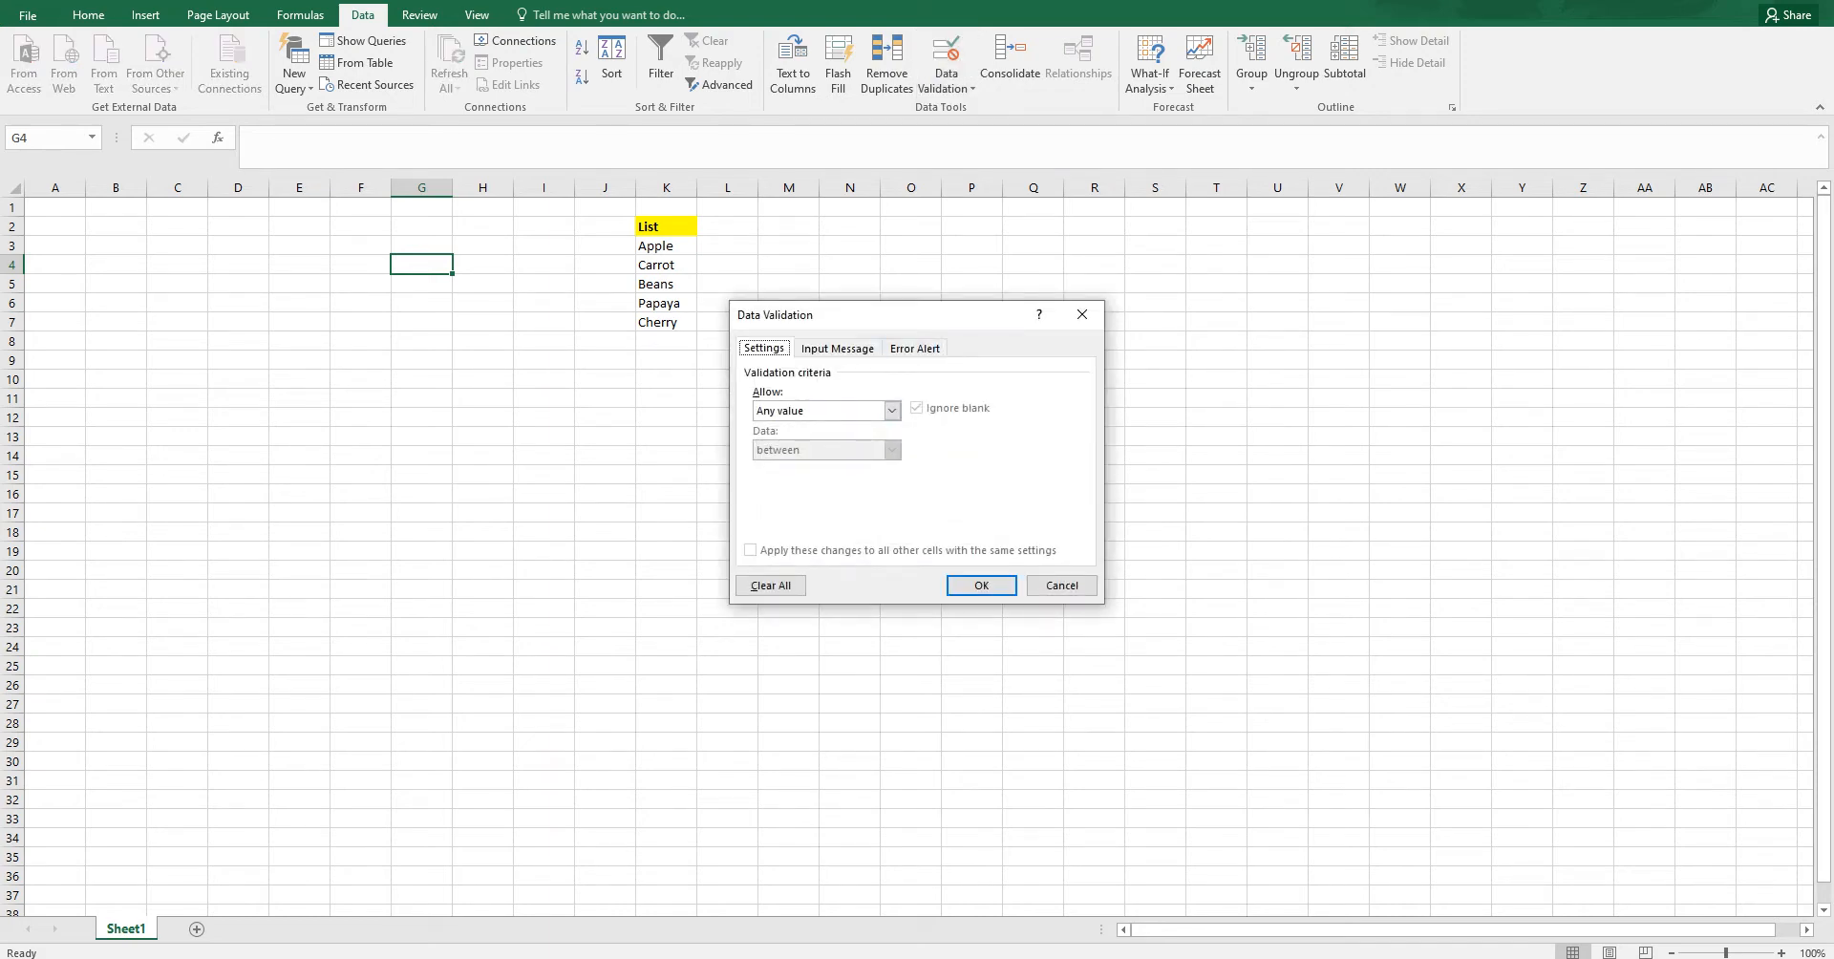
{"action": "left_click", "coordinate": [892, 411]}
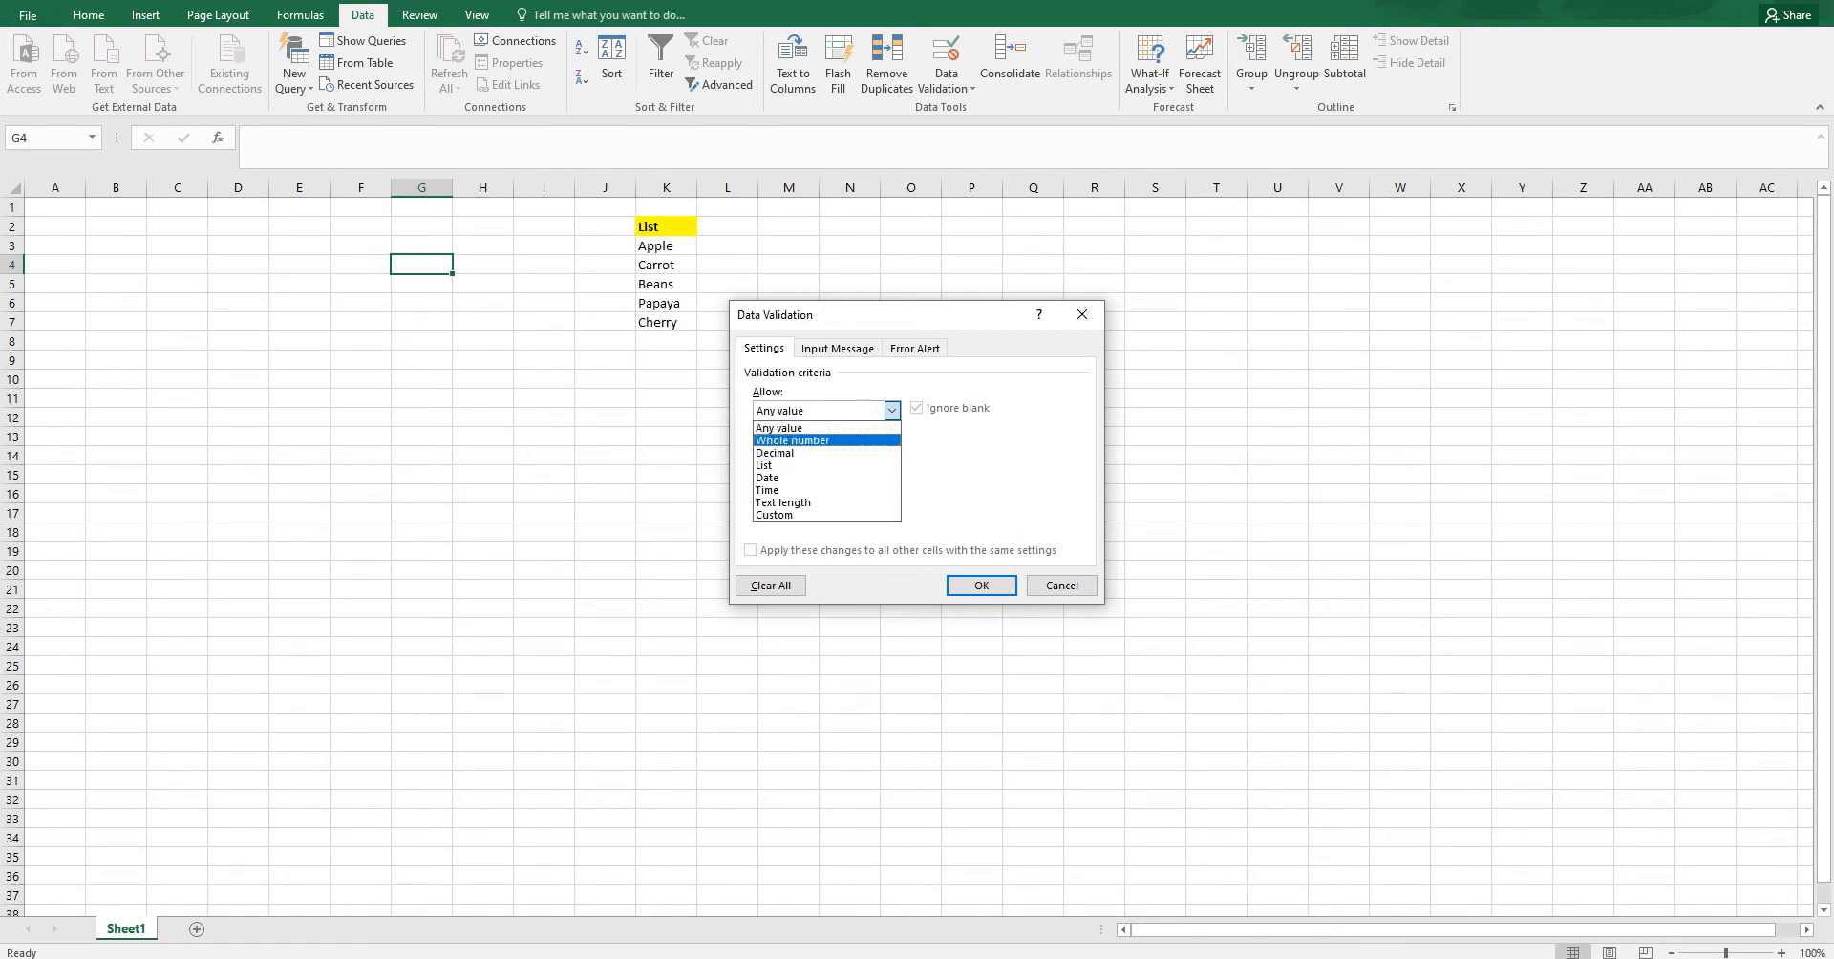
{"action": "left_click", "coordinate": [831, 442]}
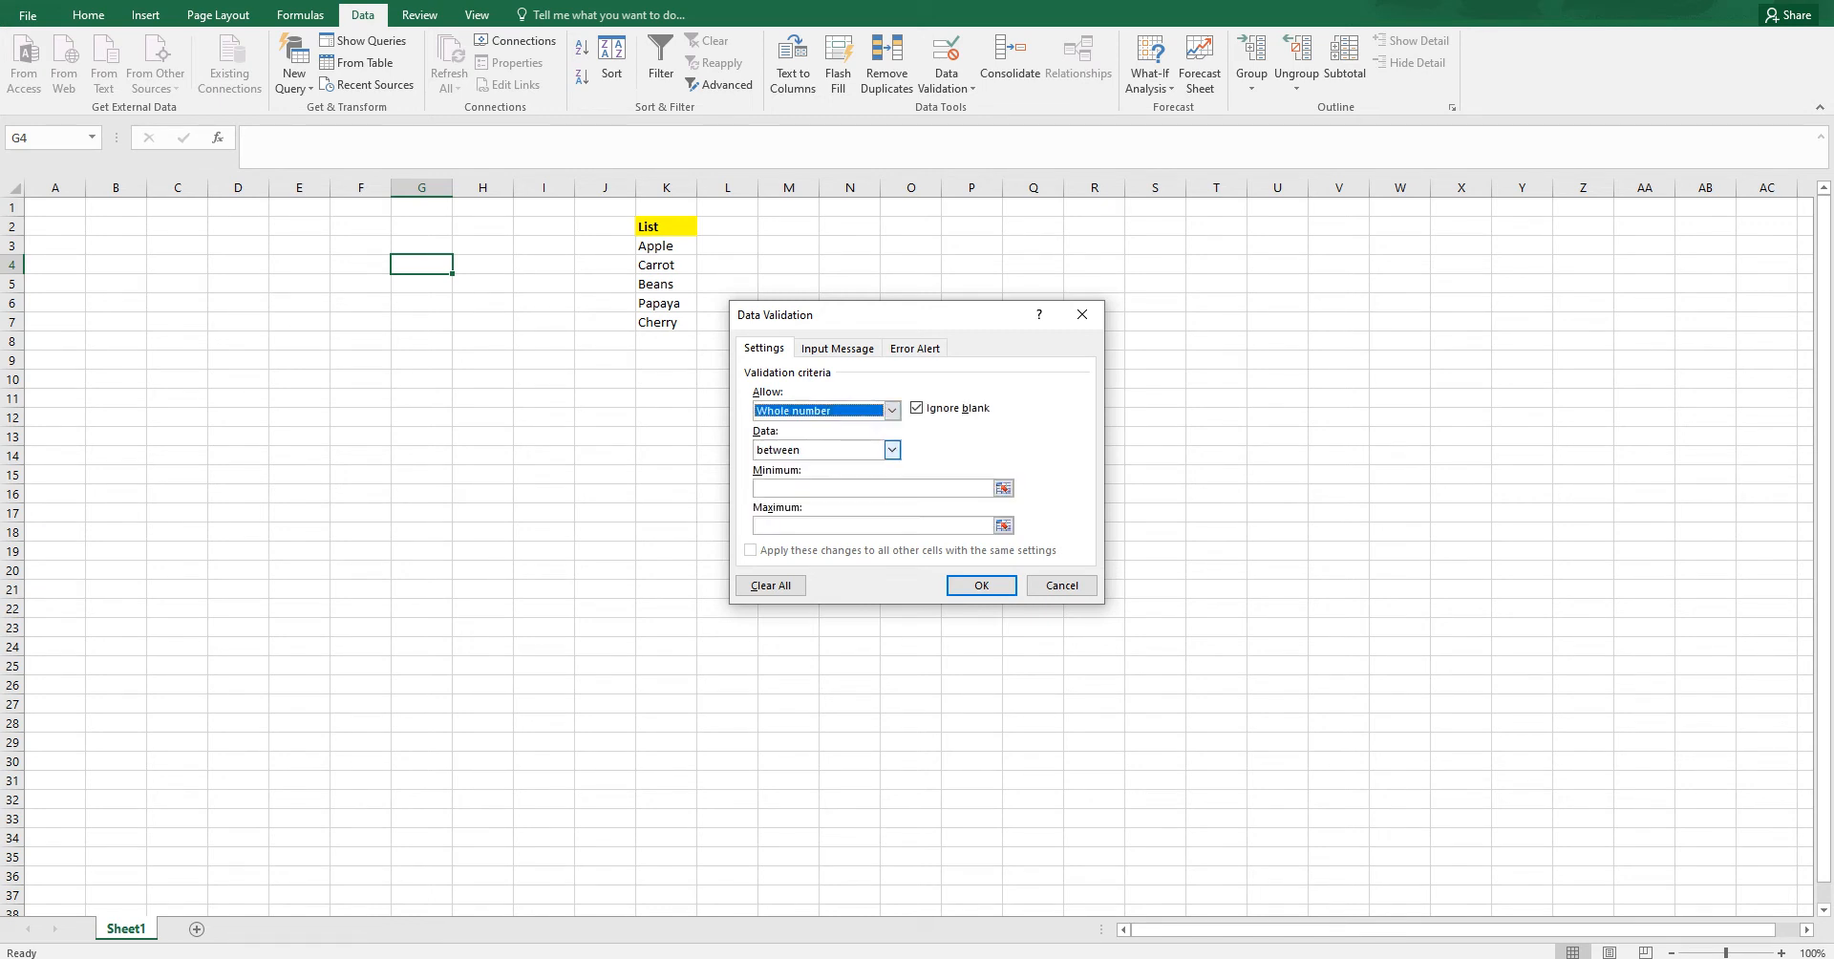
{"action": "left_click", "coordinate": [893, 450]}
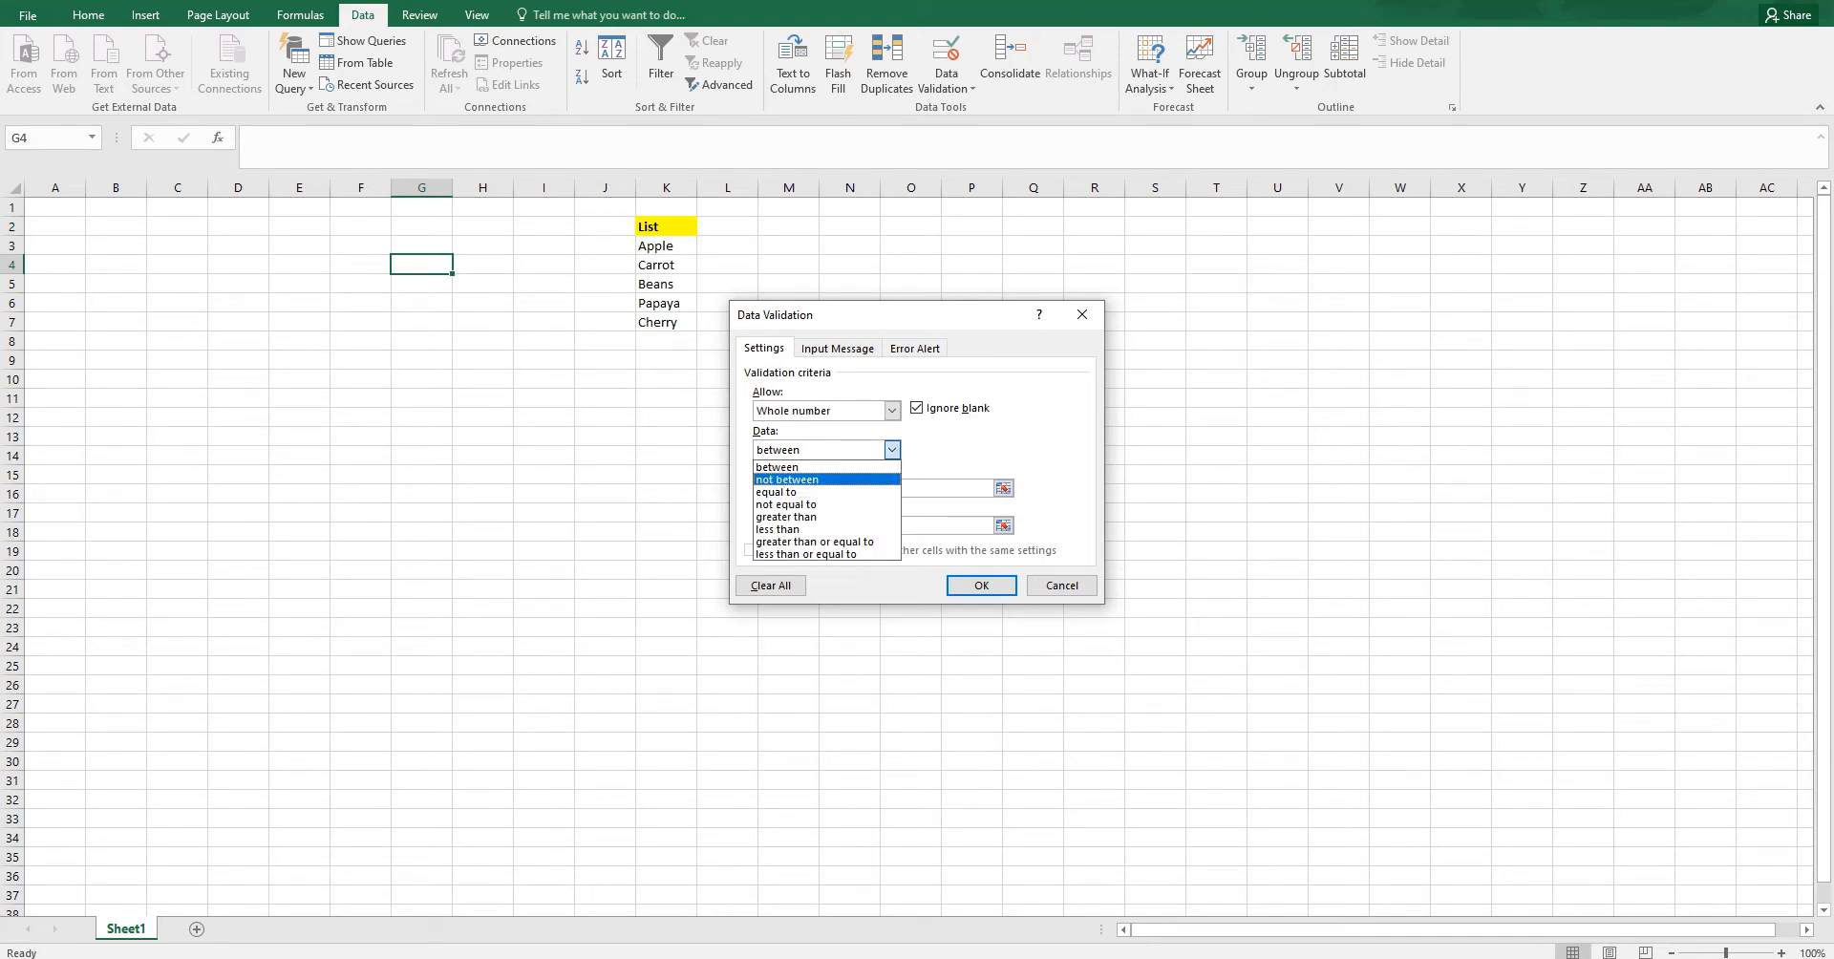
{"action": "left_click", "coordinate": [892, 450]}
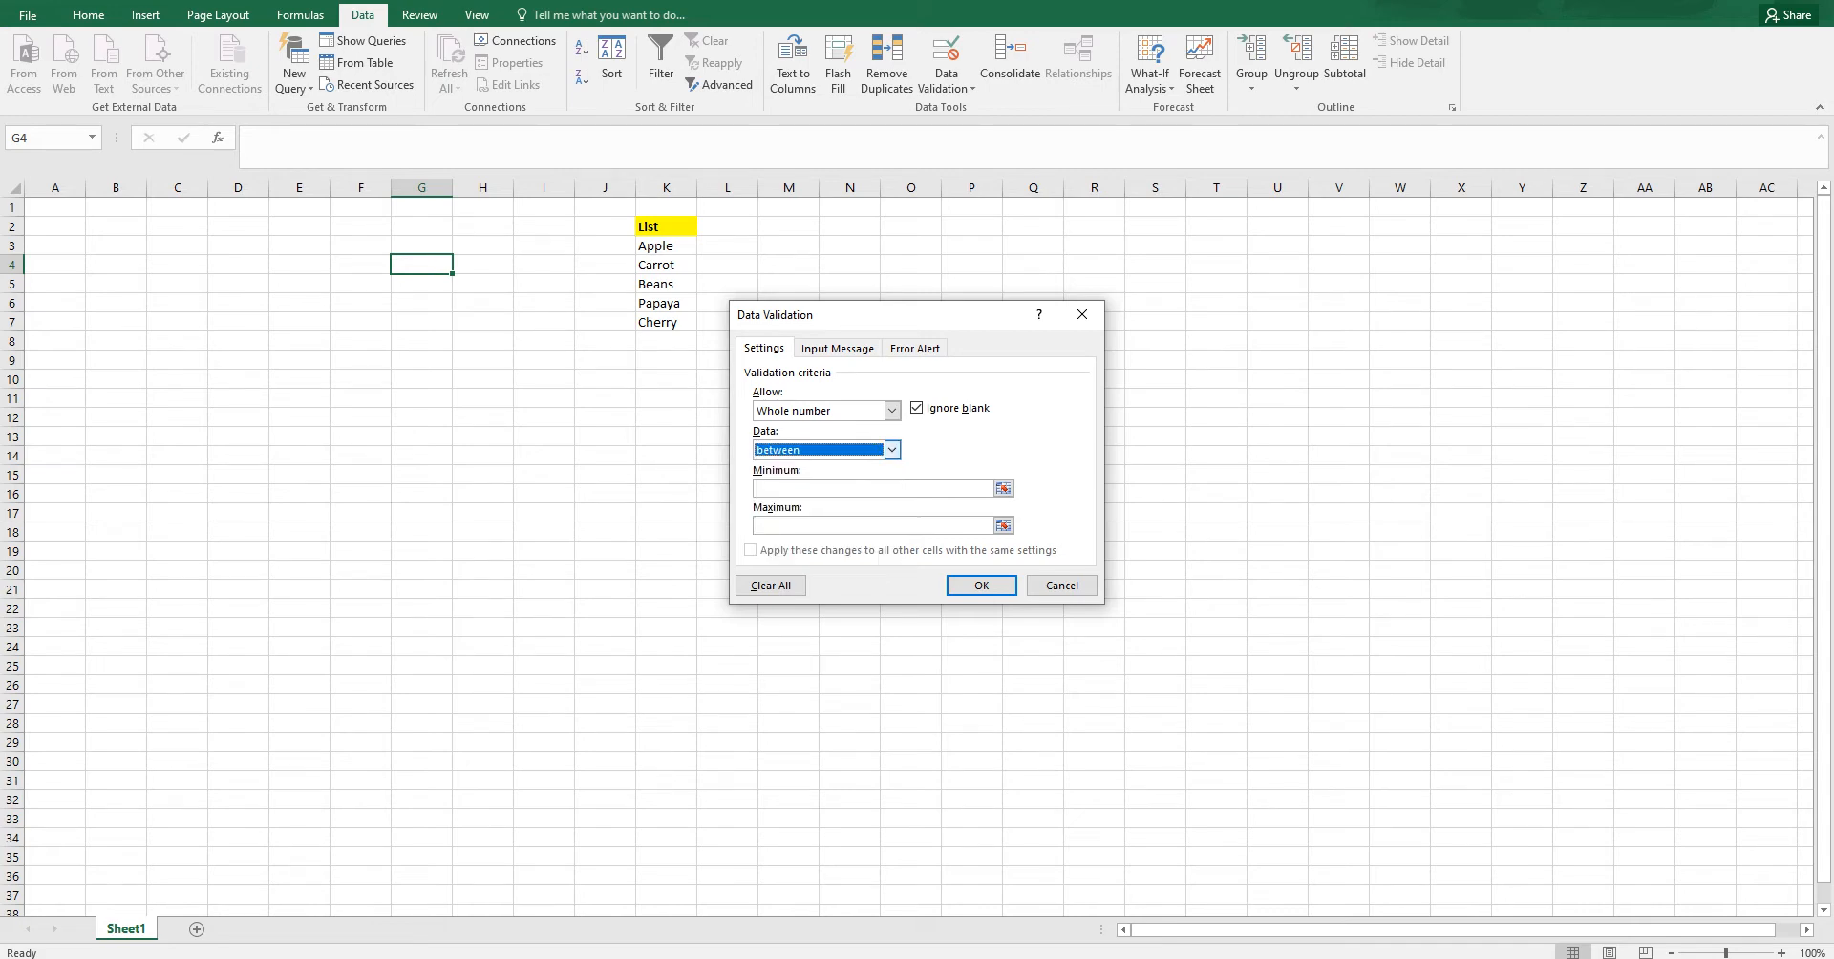
{"action": "left_click", "coordinate": [1004, 488]}
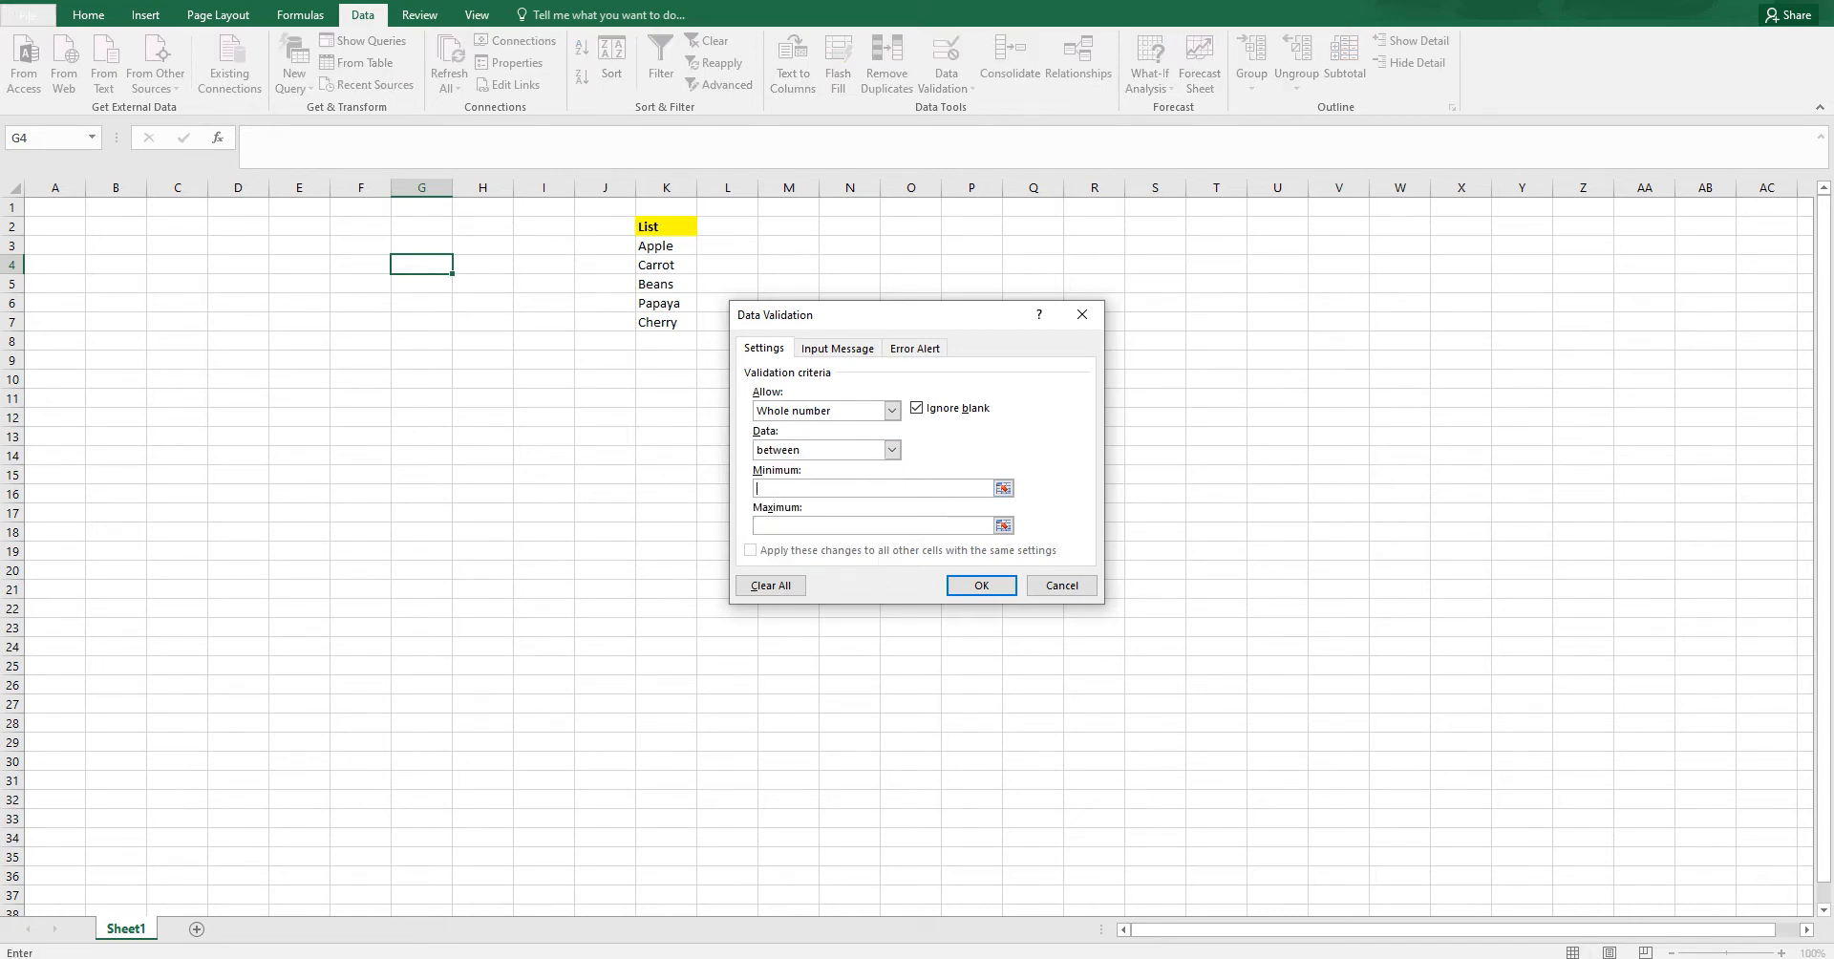
{"action": "type", "text": "5"}
{"action": "key", "text": "Return"}
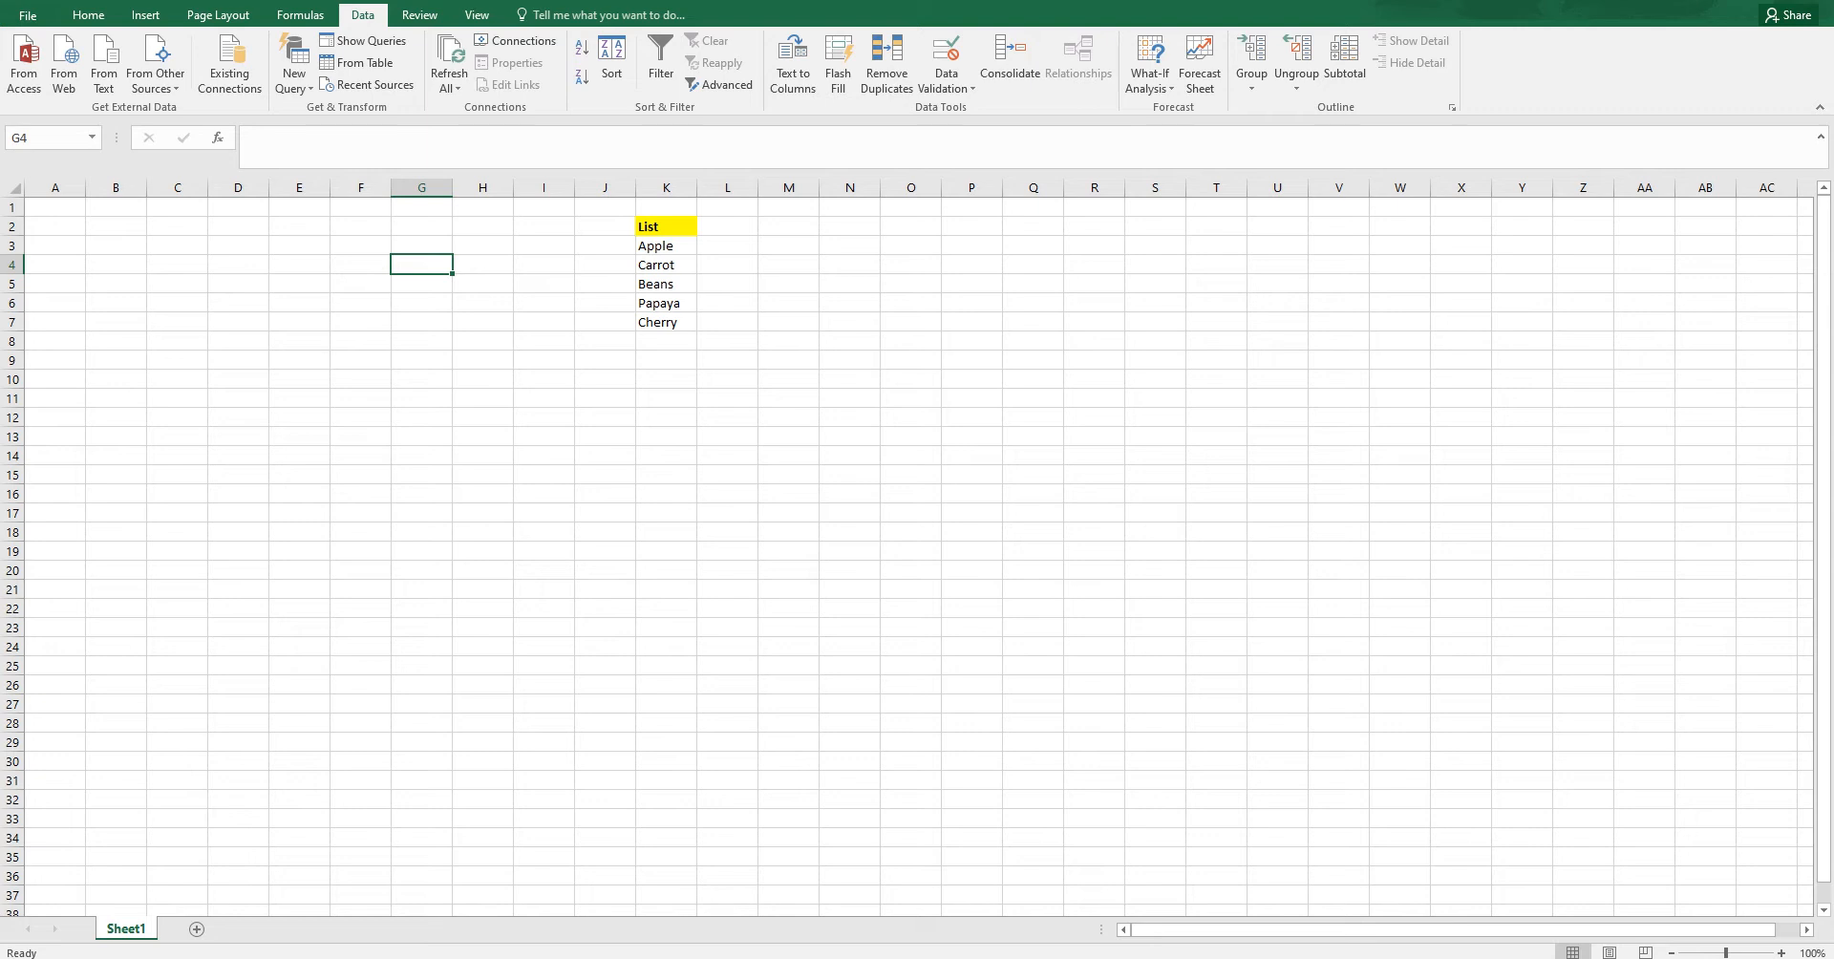
Step: Test the whole-number rule in G4 by trying the value 1 and entering 5 instead
{"action": "type", "text": "1"}
{"action": "key", "text": "Return"}
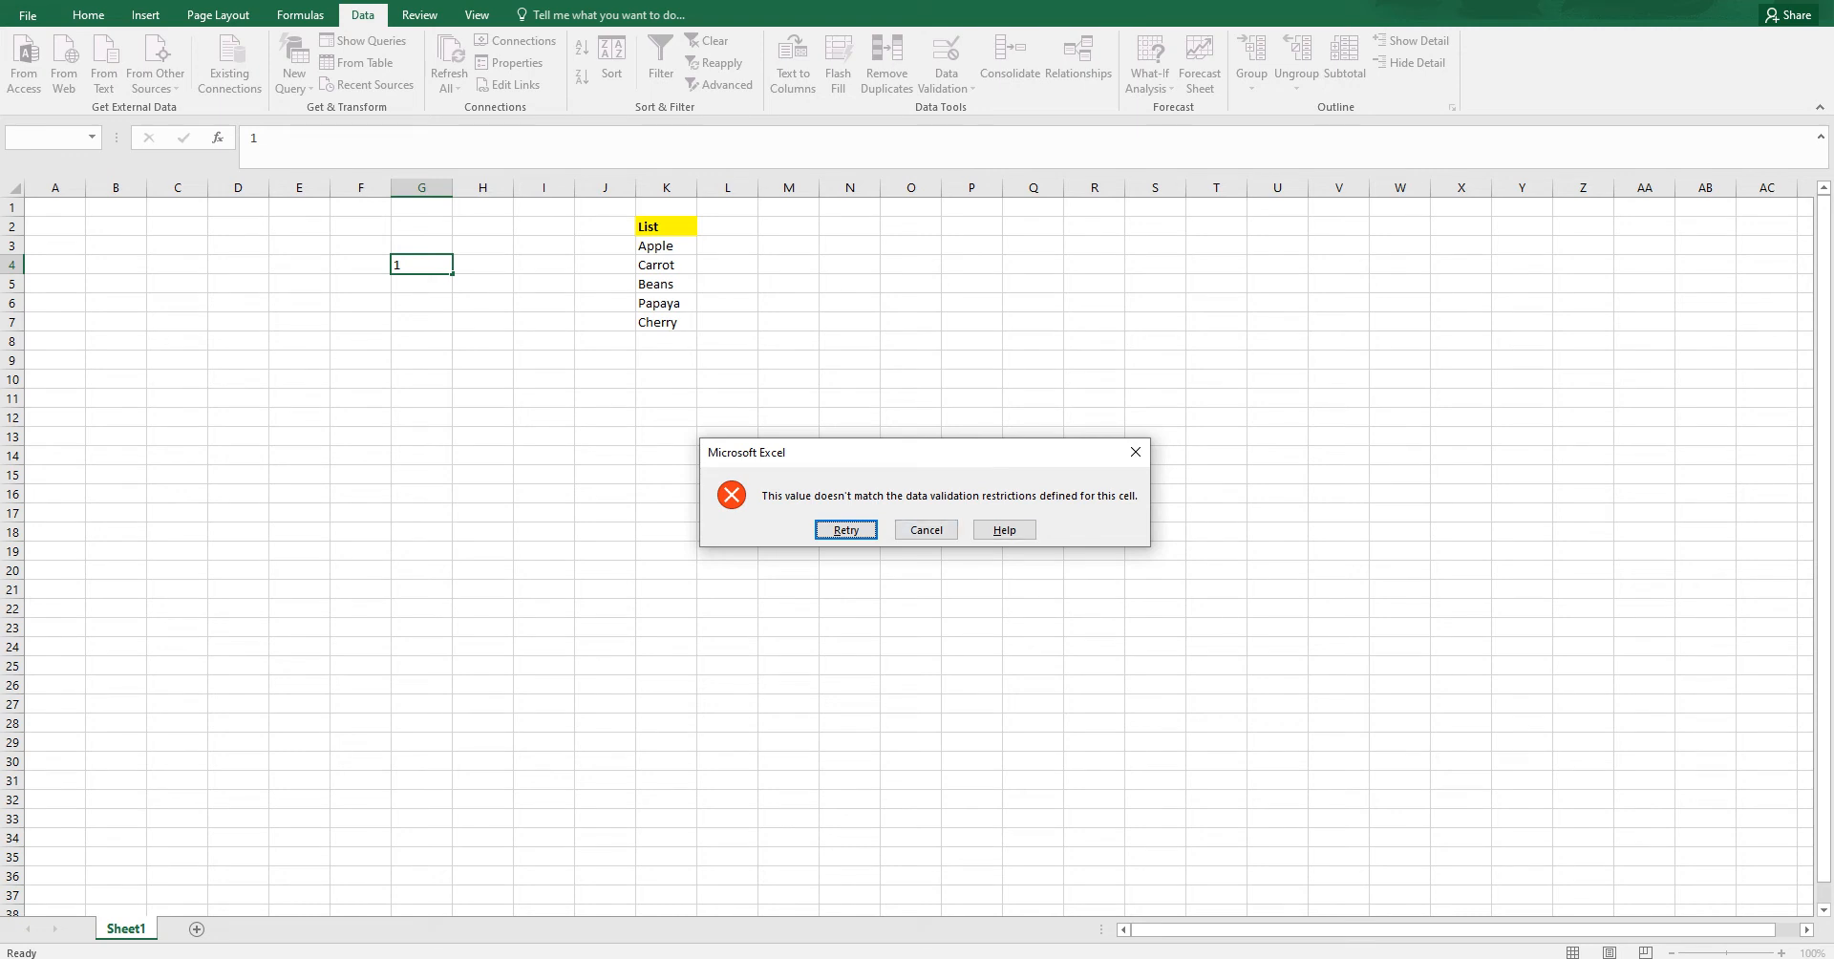
{"action": "left_click", "coordinate": [926, 531]}
{"action": "type", "text": "5"}
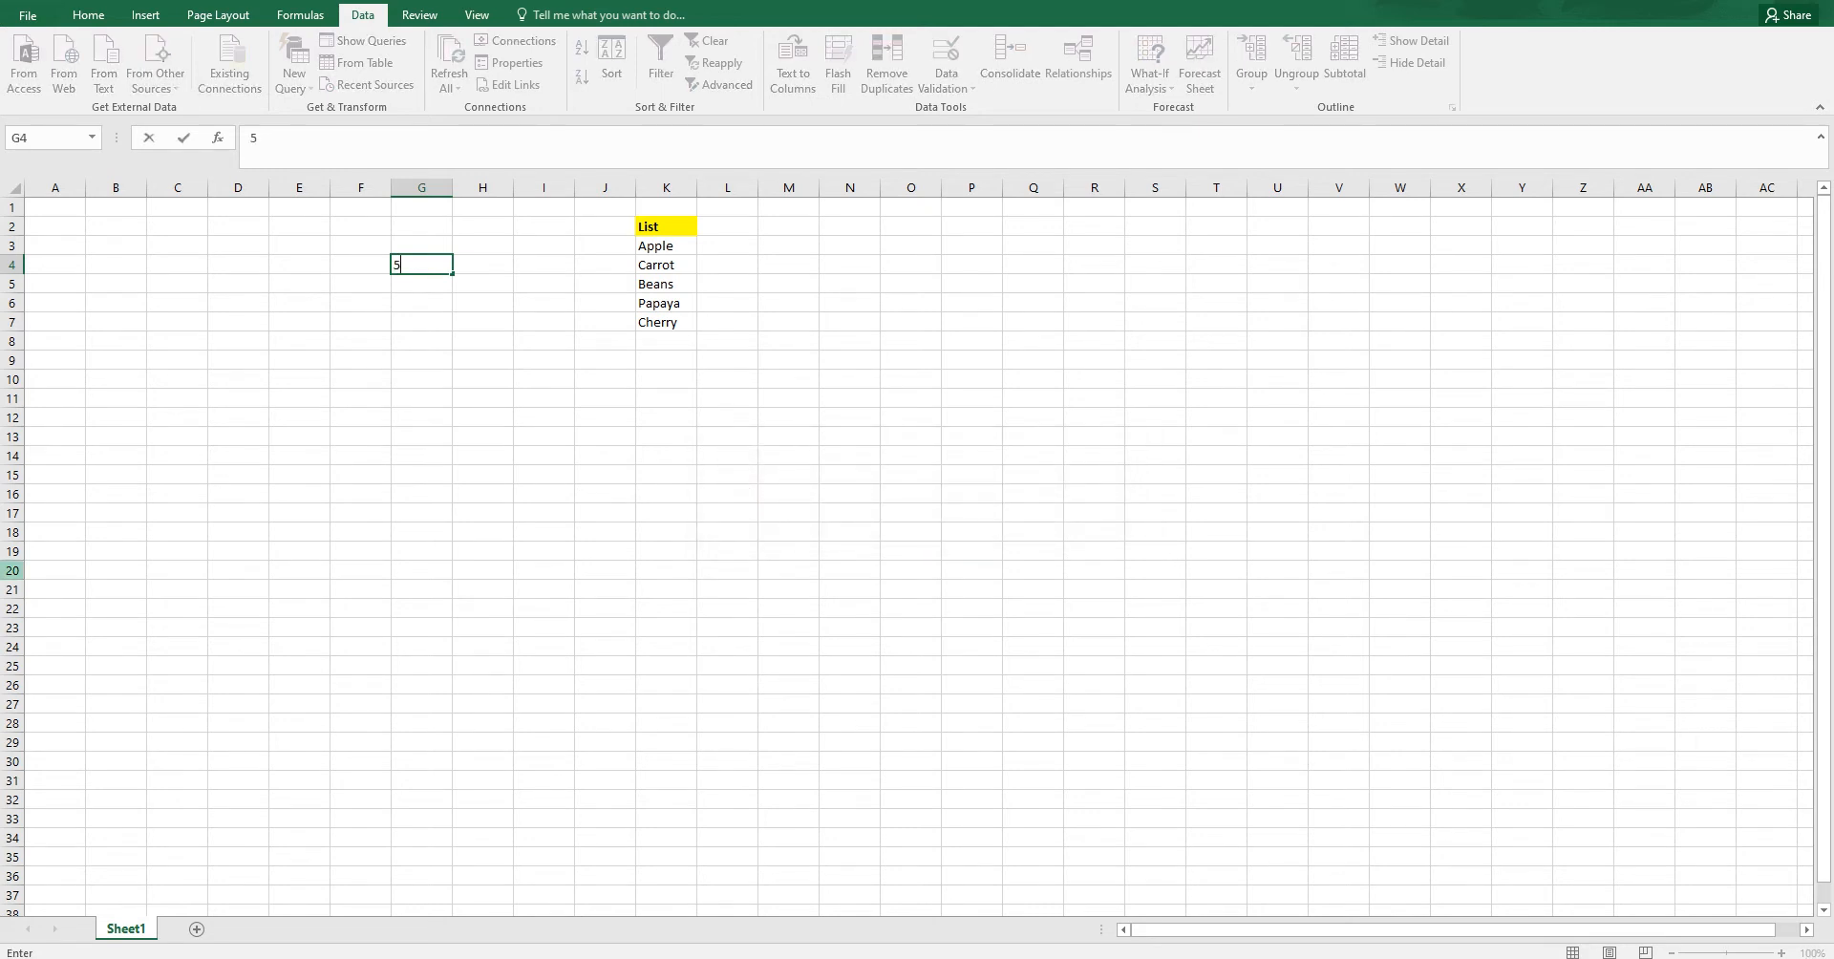
{"action": "key", "text": "Return"}
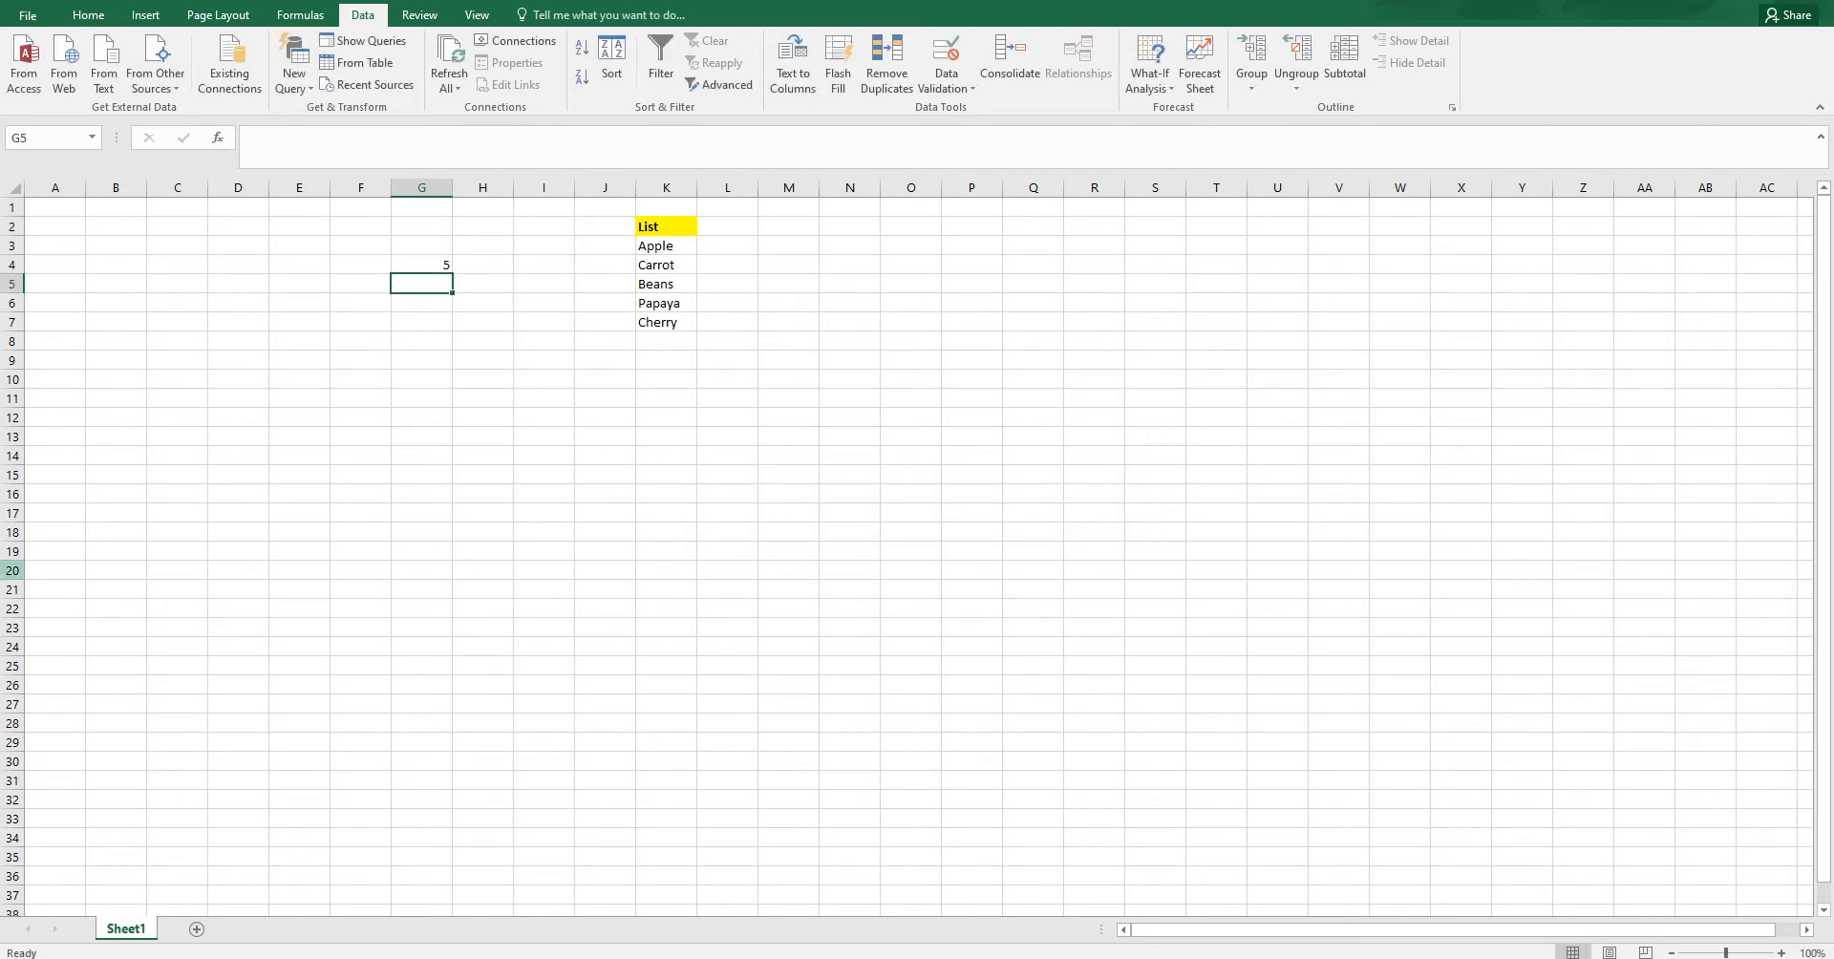
Step: Try to enter the decimal value 5.5 in G4 under the whole-number rule
{"action": "key", "text": "Up"}
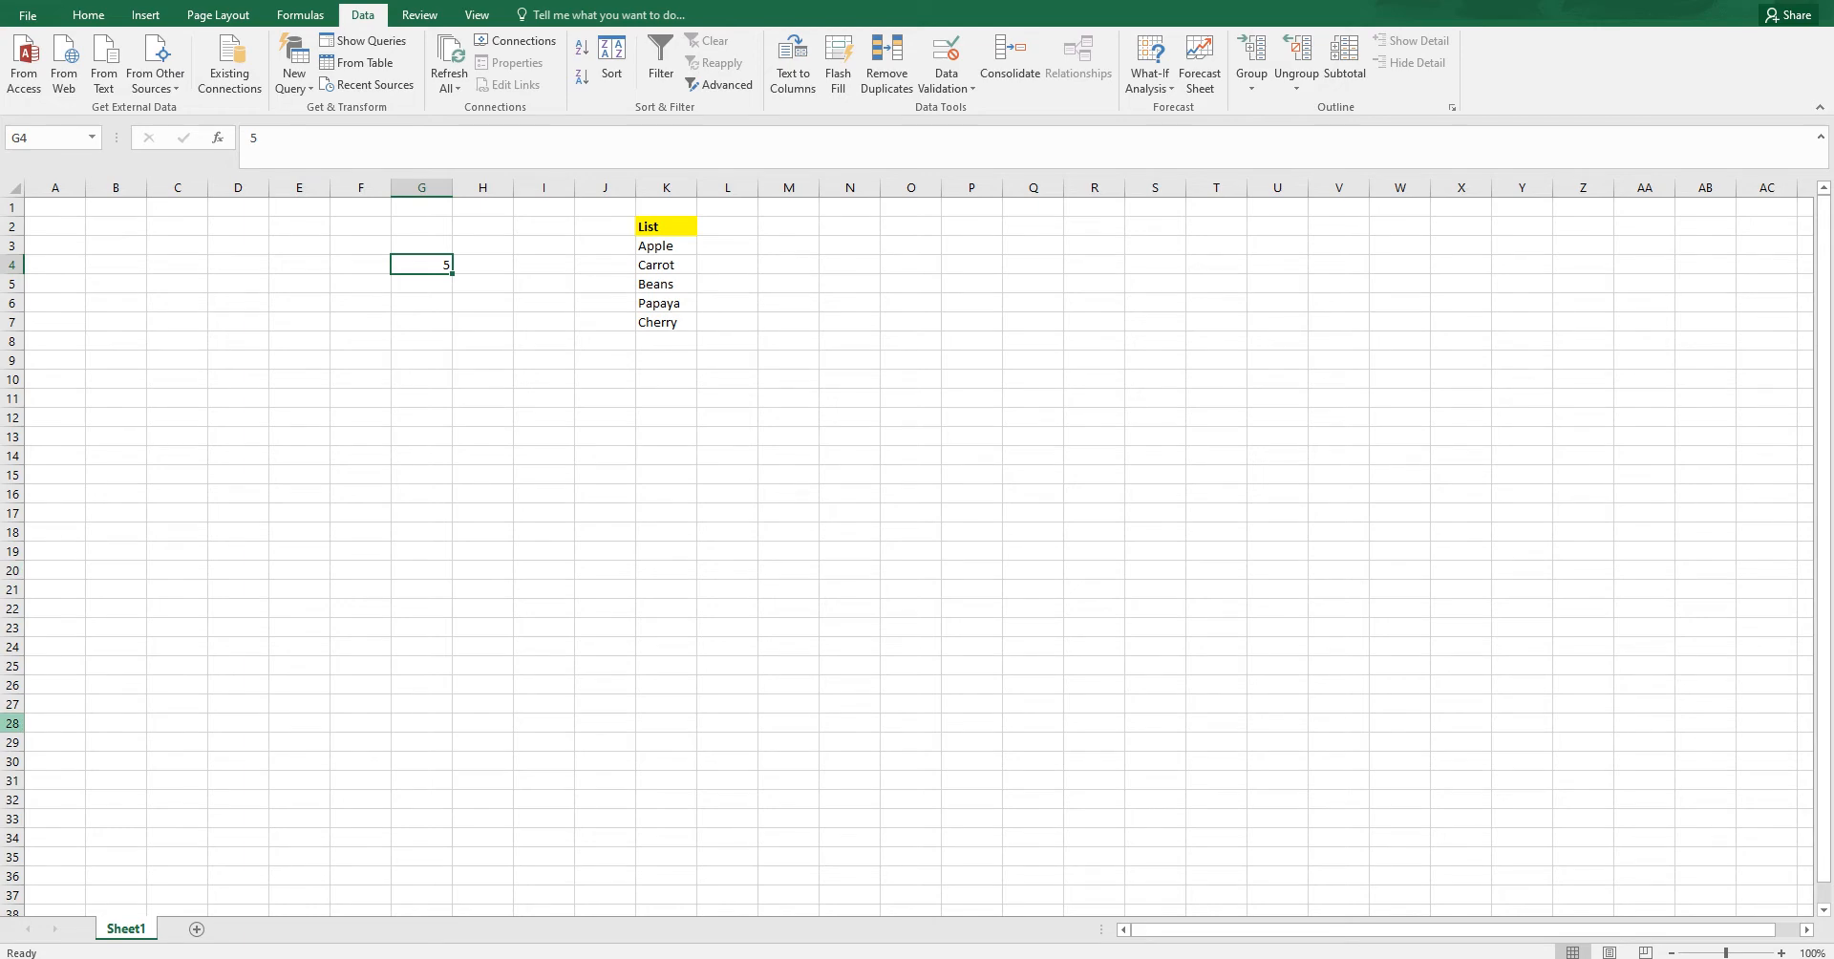
{"action": "type", "text": "5.5"}
{"action": "key", "text": "Return"}
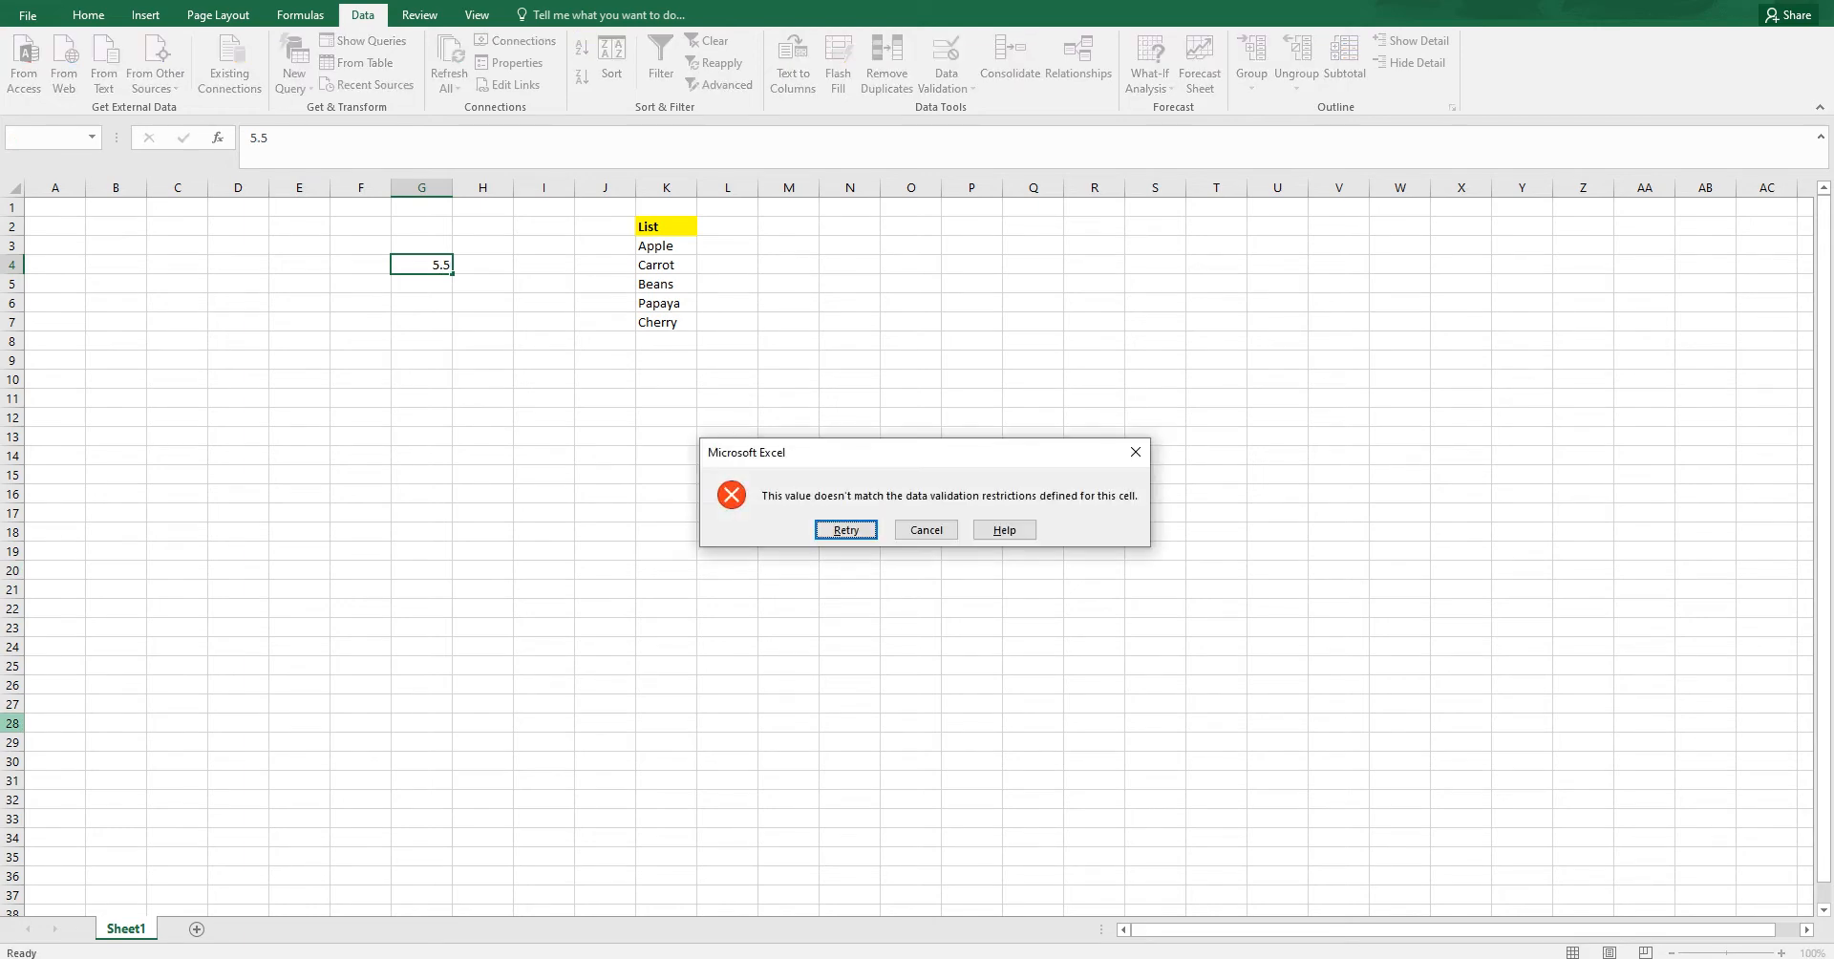
{"action": "key", "text": "Escape"}
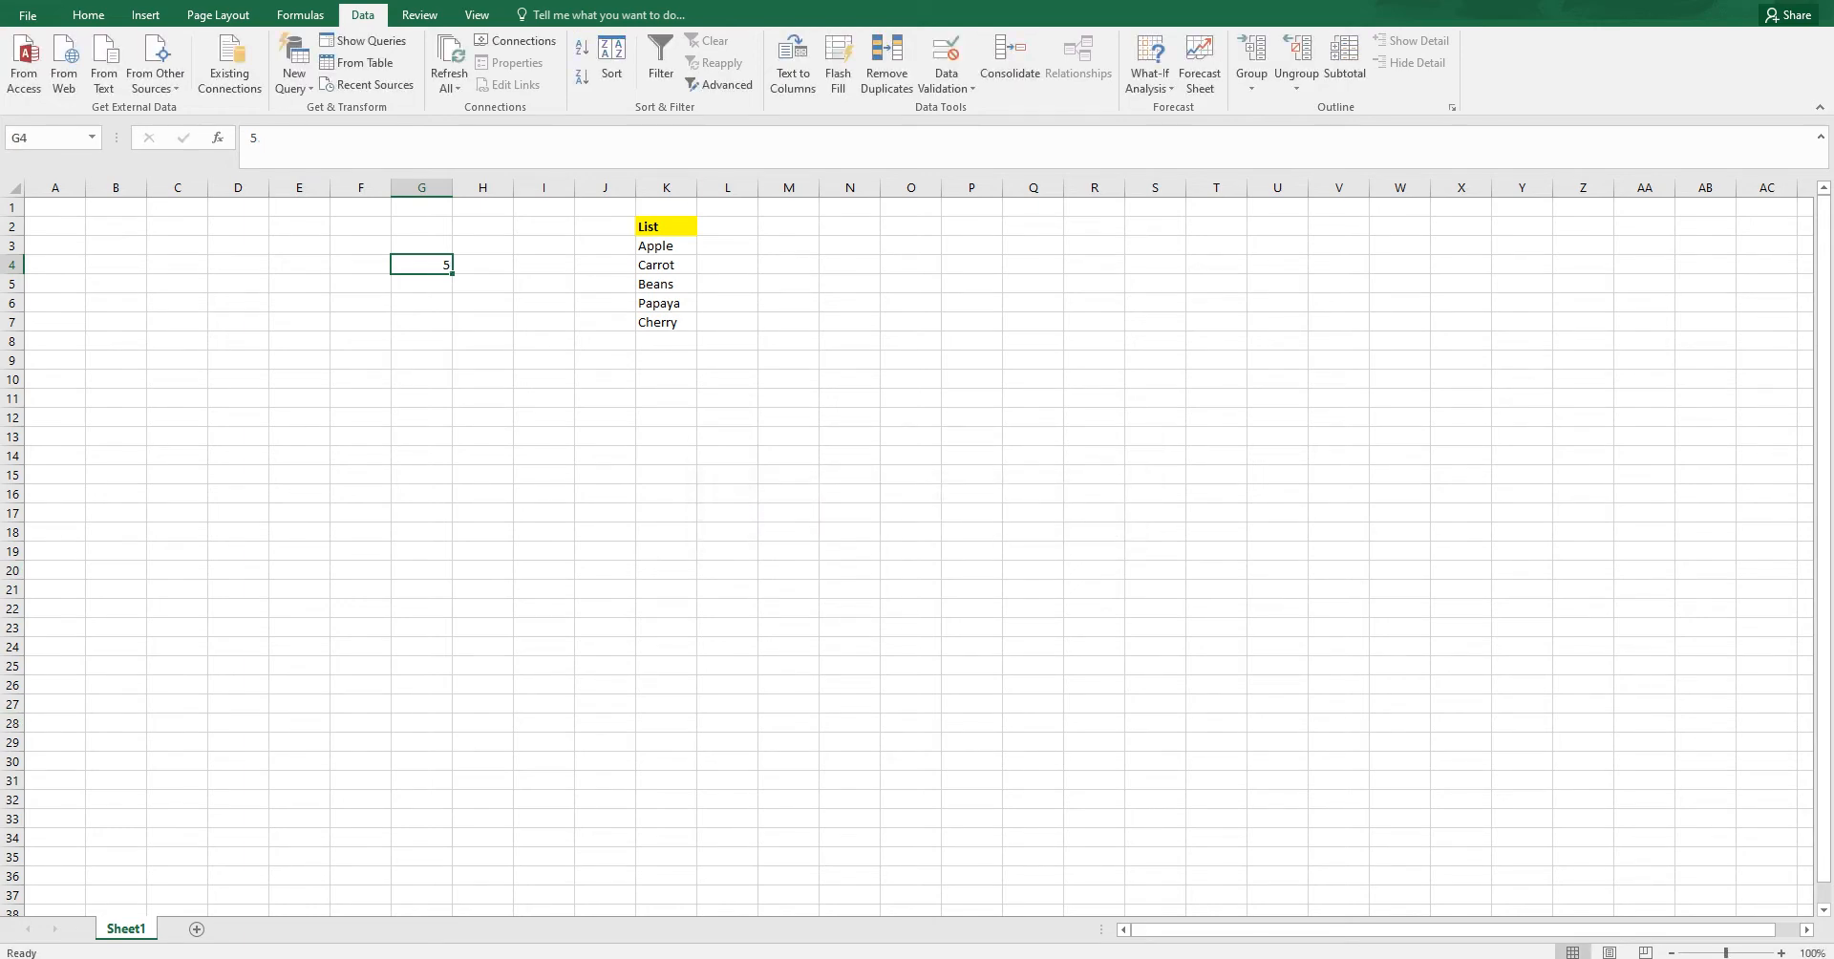
Step: Change G4's data validation rule to allow decimals greater than 5
{"action": "left_click", "coordinate": [946, 84]}
{"action": "key", "text": "Return"}
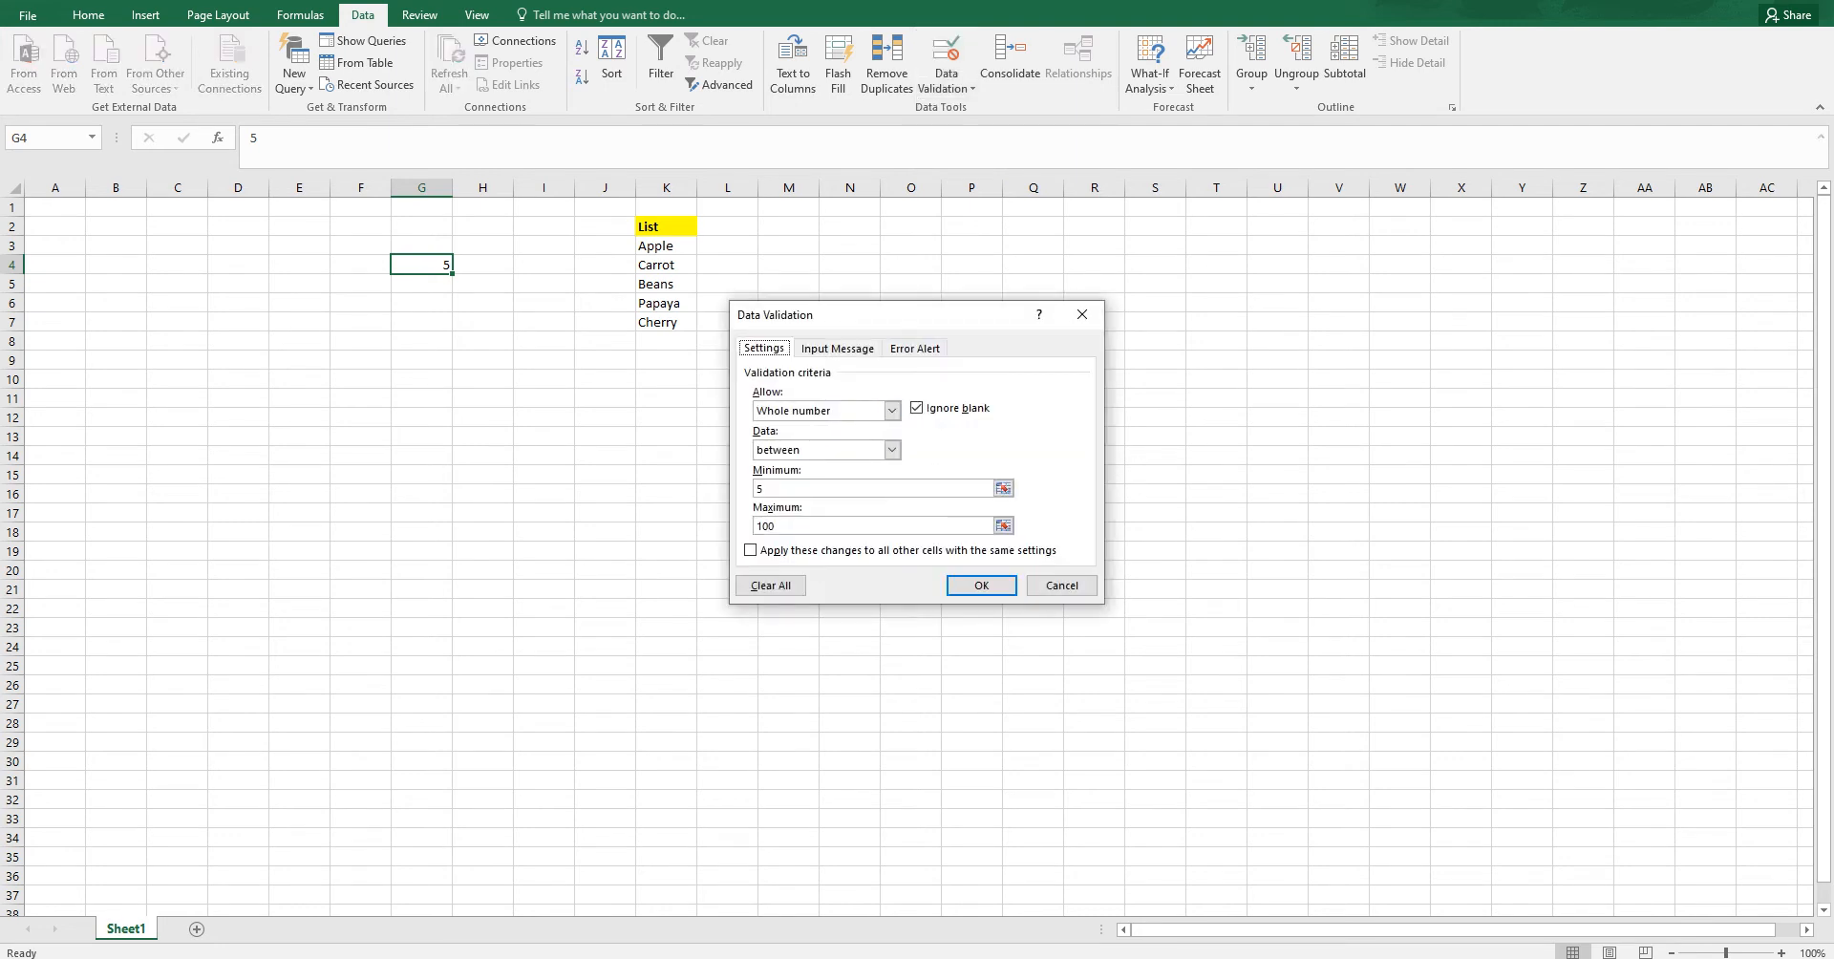
{"action": "left_click", "coordinate": [892, 410]}
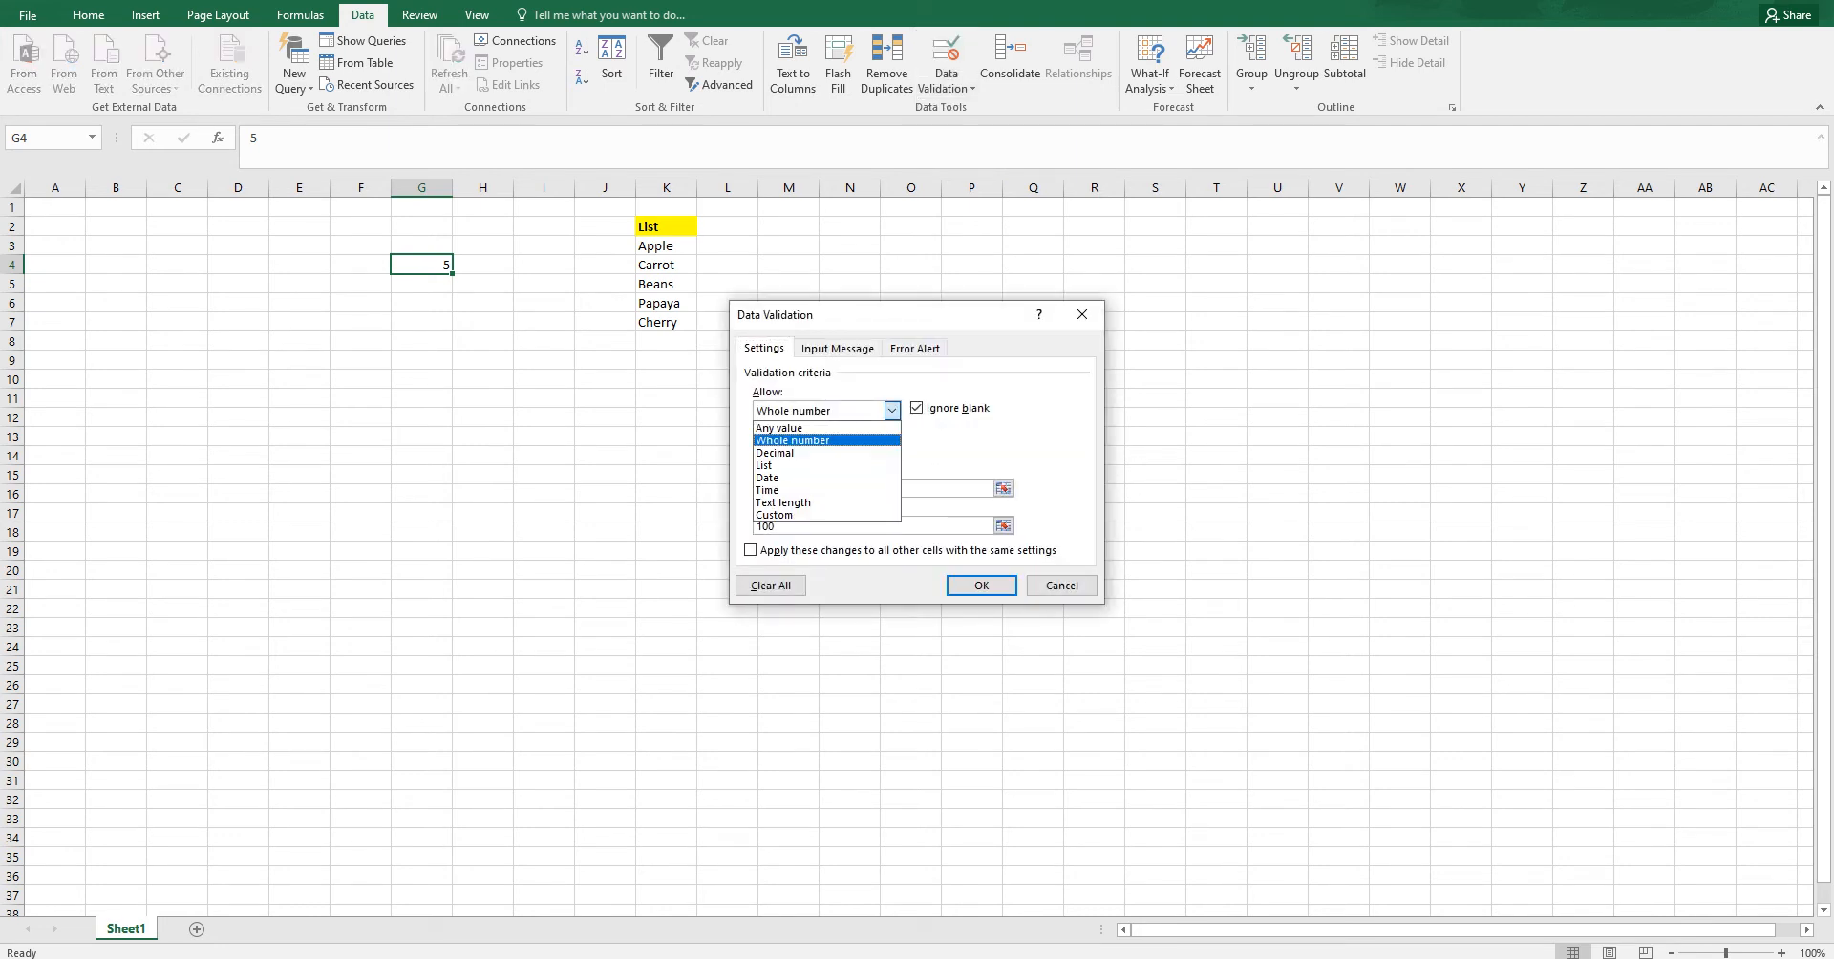
{"action": "left_click", "coordinate": [879, 452]}
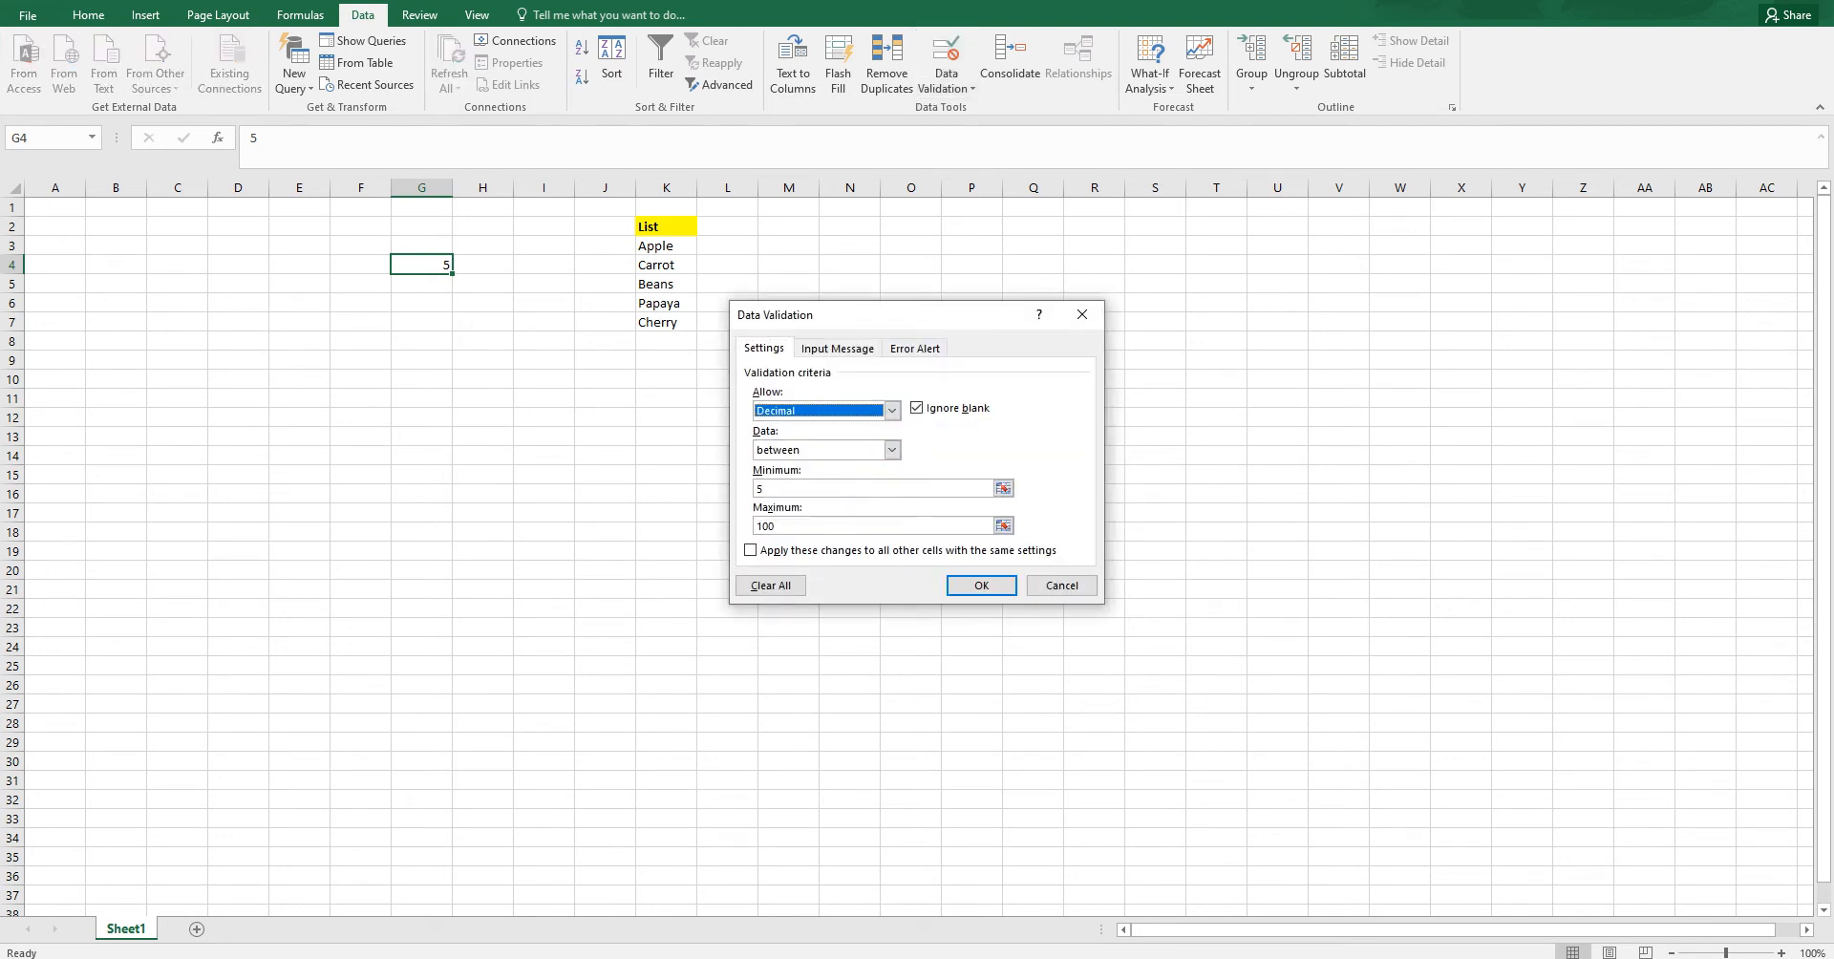
{"action": "left_click", "coordinate": [891, 449]}
{"action": "key", "text": "Down"}
{"action": "key", "text": "Down"}
{"action": "key", "text": "Down"}
{"action": "key", "text": "Down"}
{"action": "key", "text": "Down"}
{"action": "key", "text": "Down"}
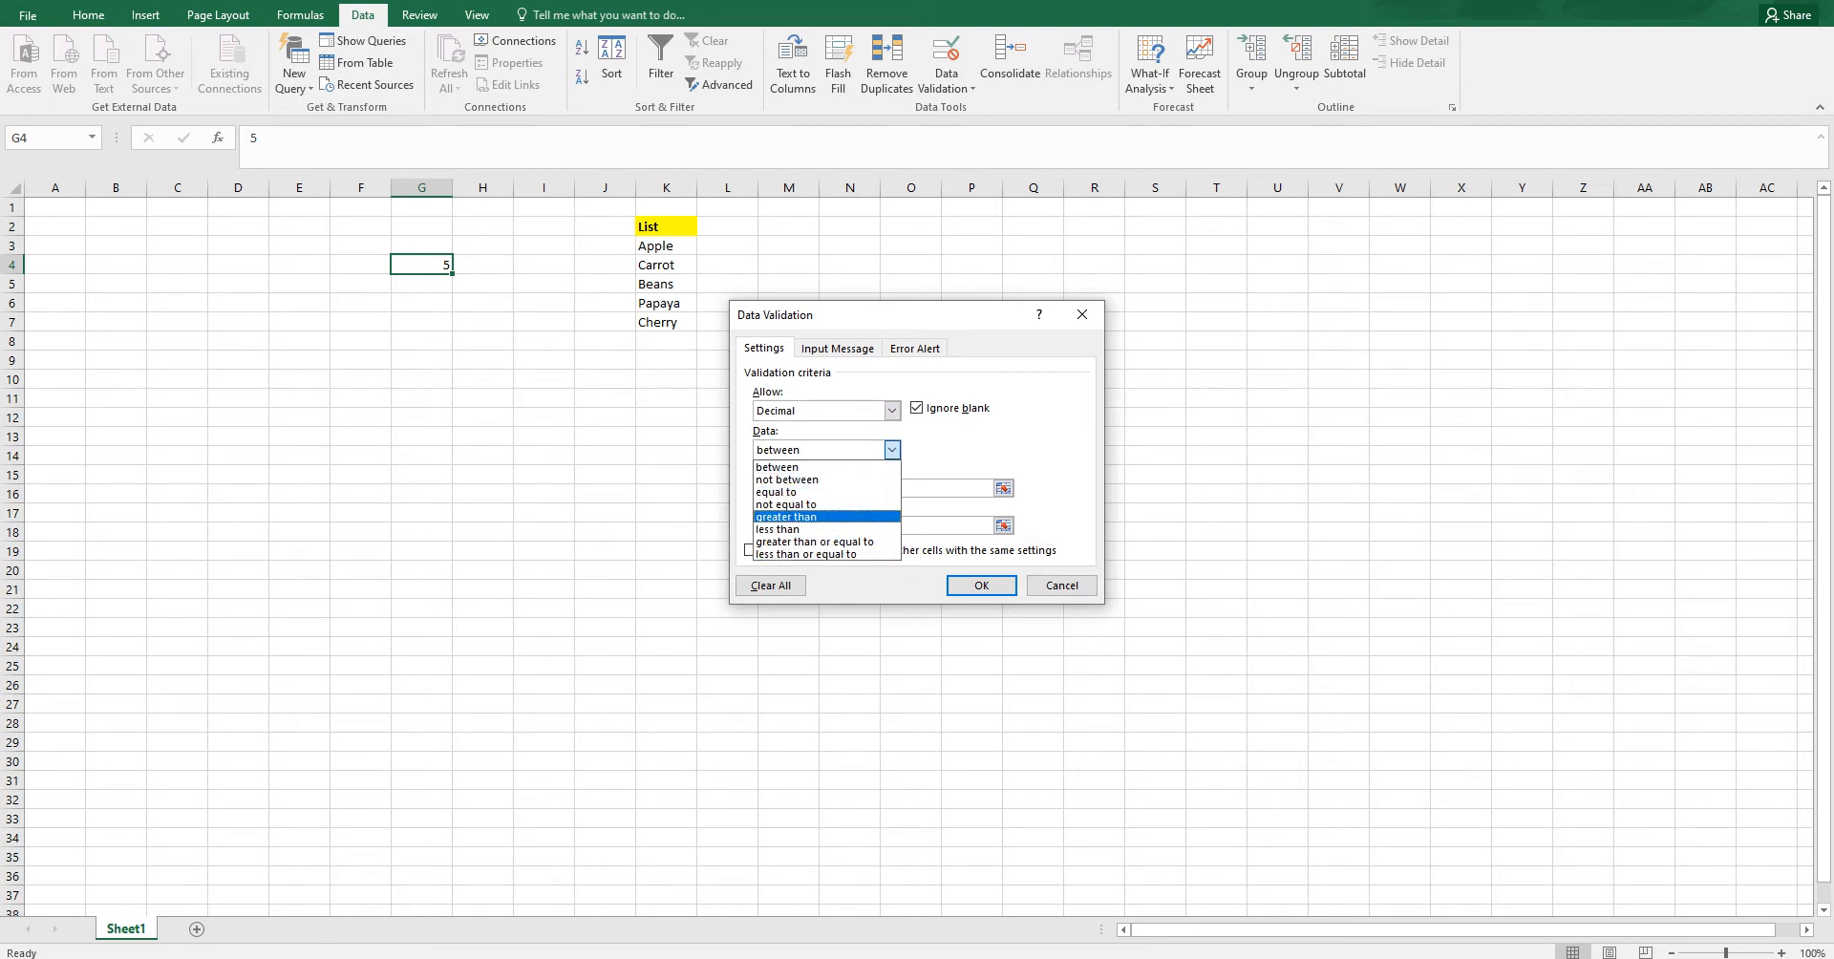
{"action": "key", "text": "Return"}
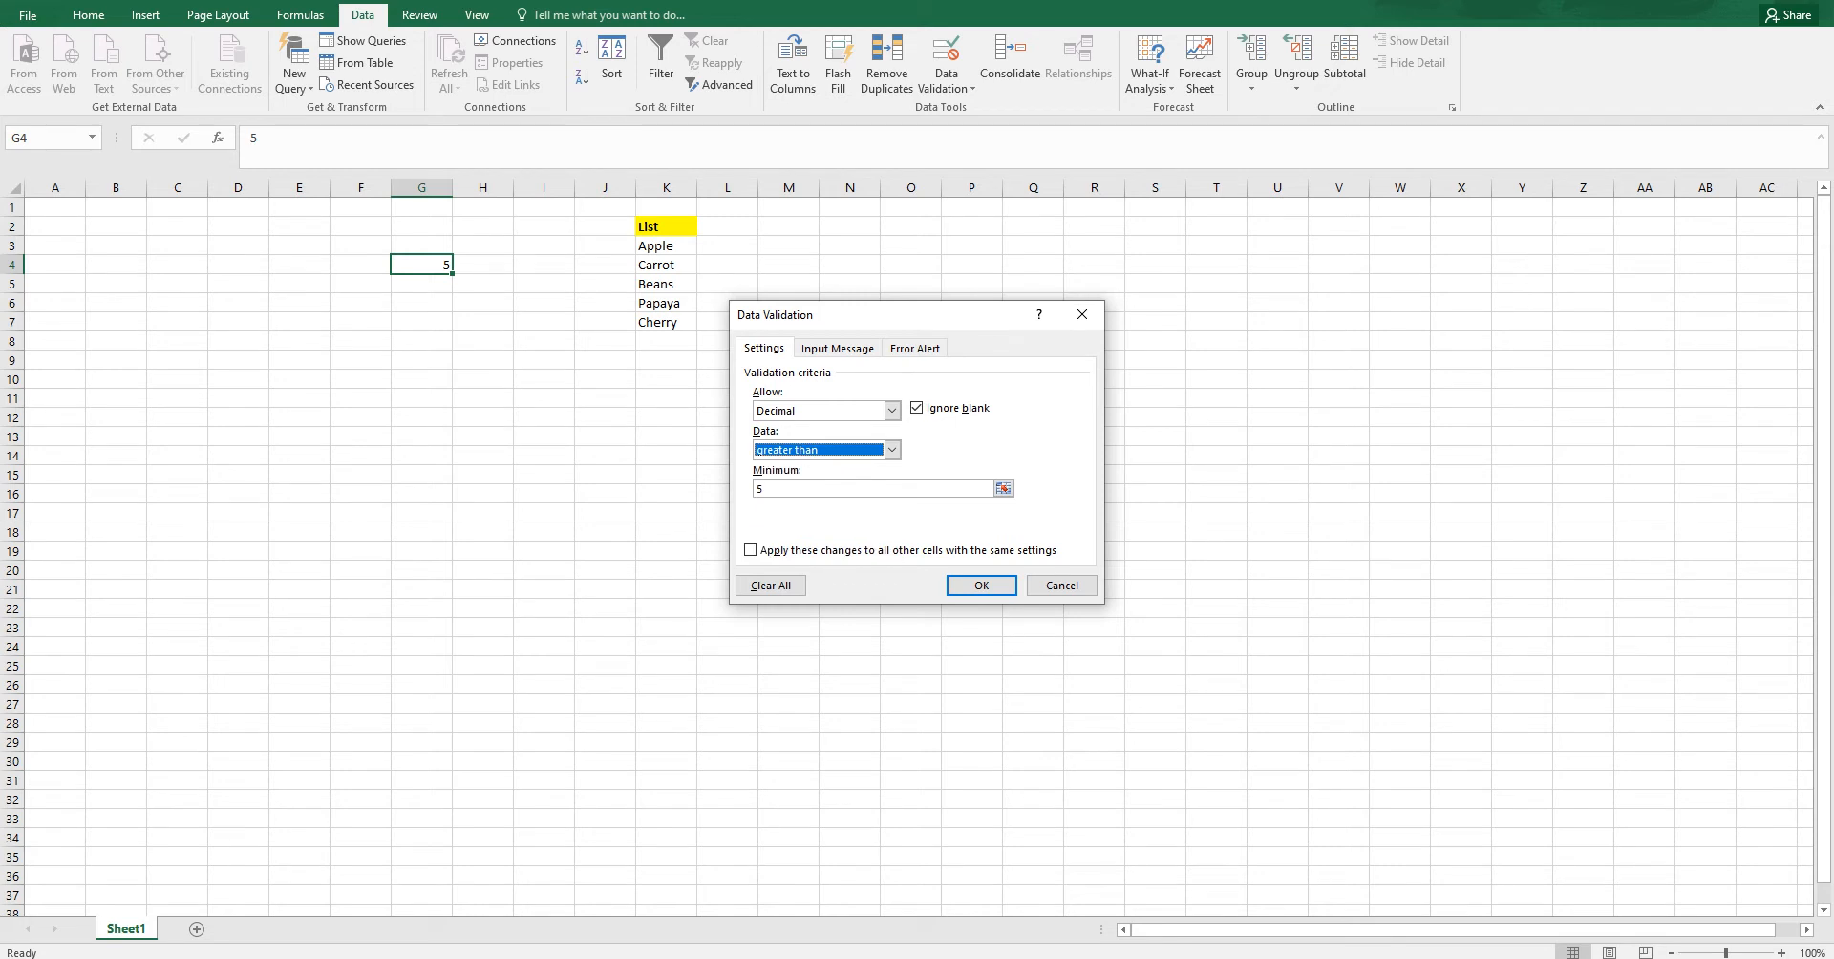
{"action": "key", "text": "Return"}
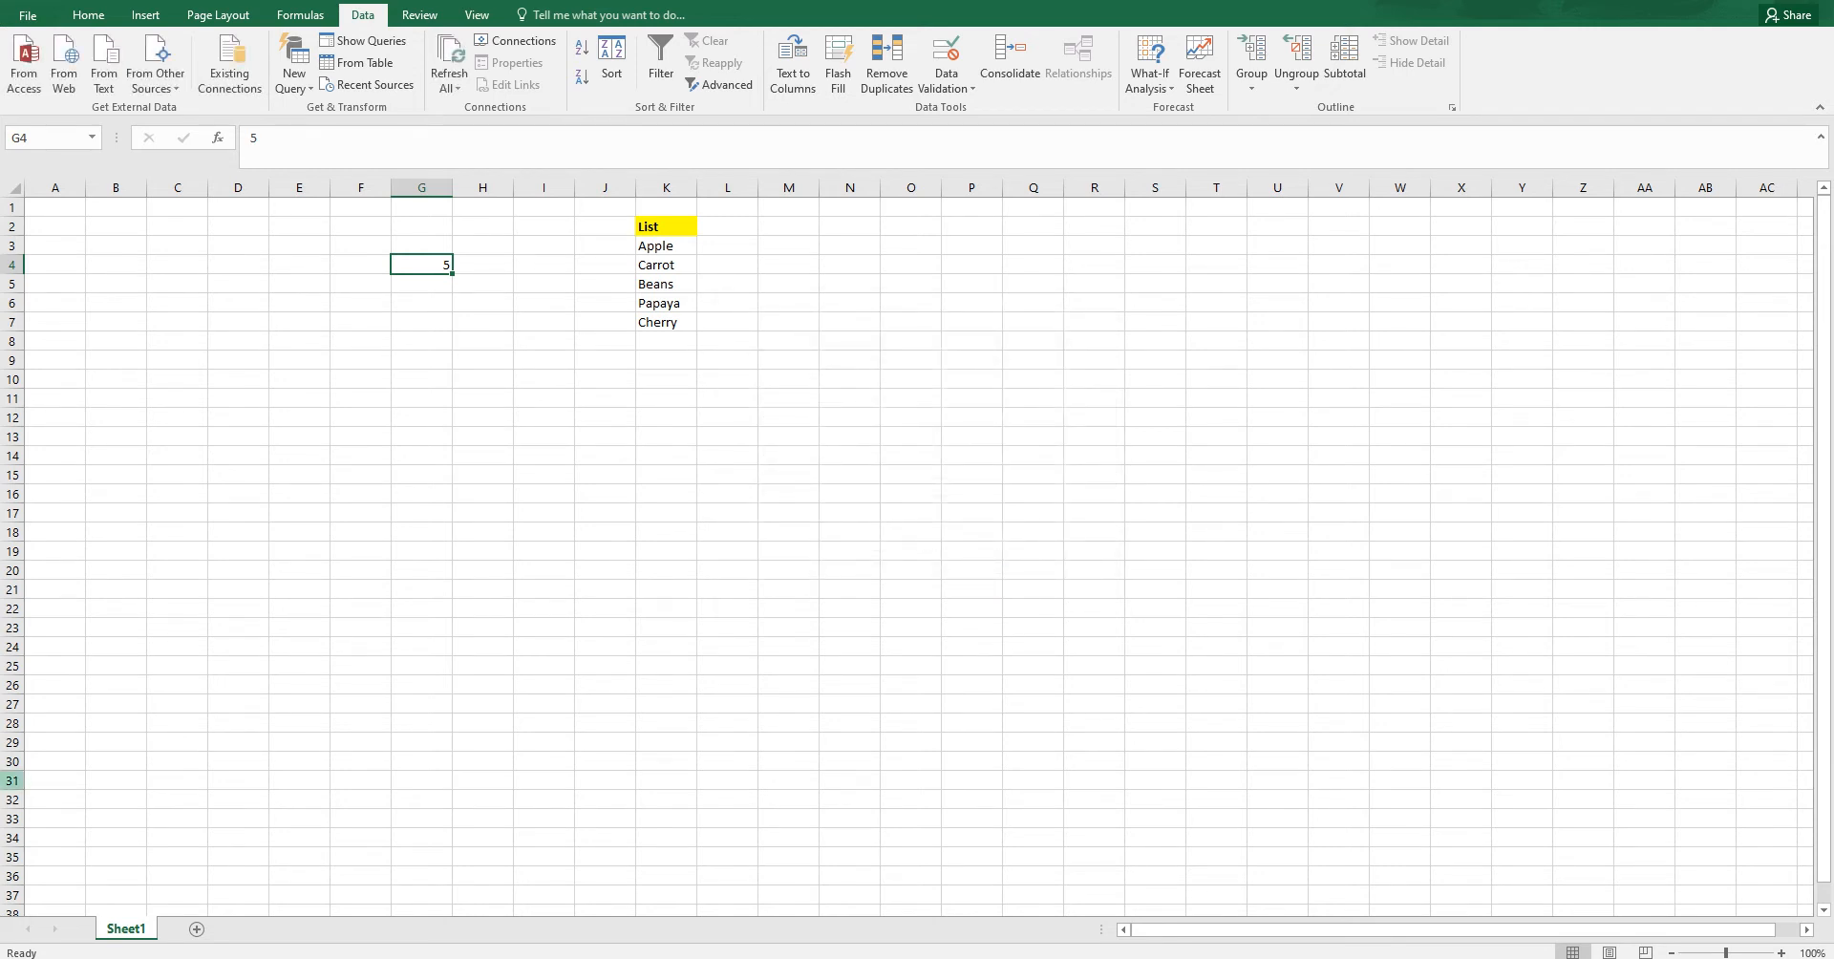
Step: Test the decimal rule in G4 by trying 4.5 and entering 5.5 instead
{"action": "type", "text": "4.5"}
{"action": "key", "text": "Return"}
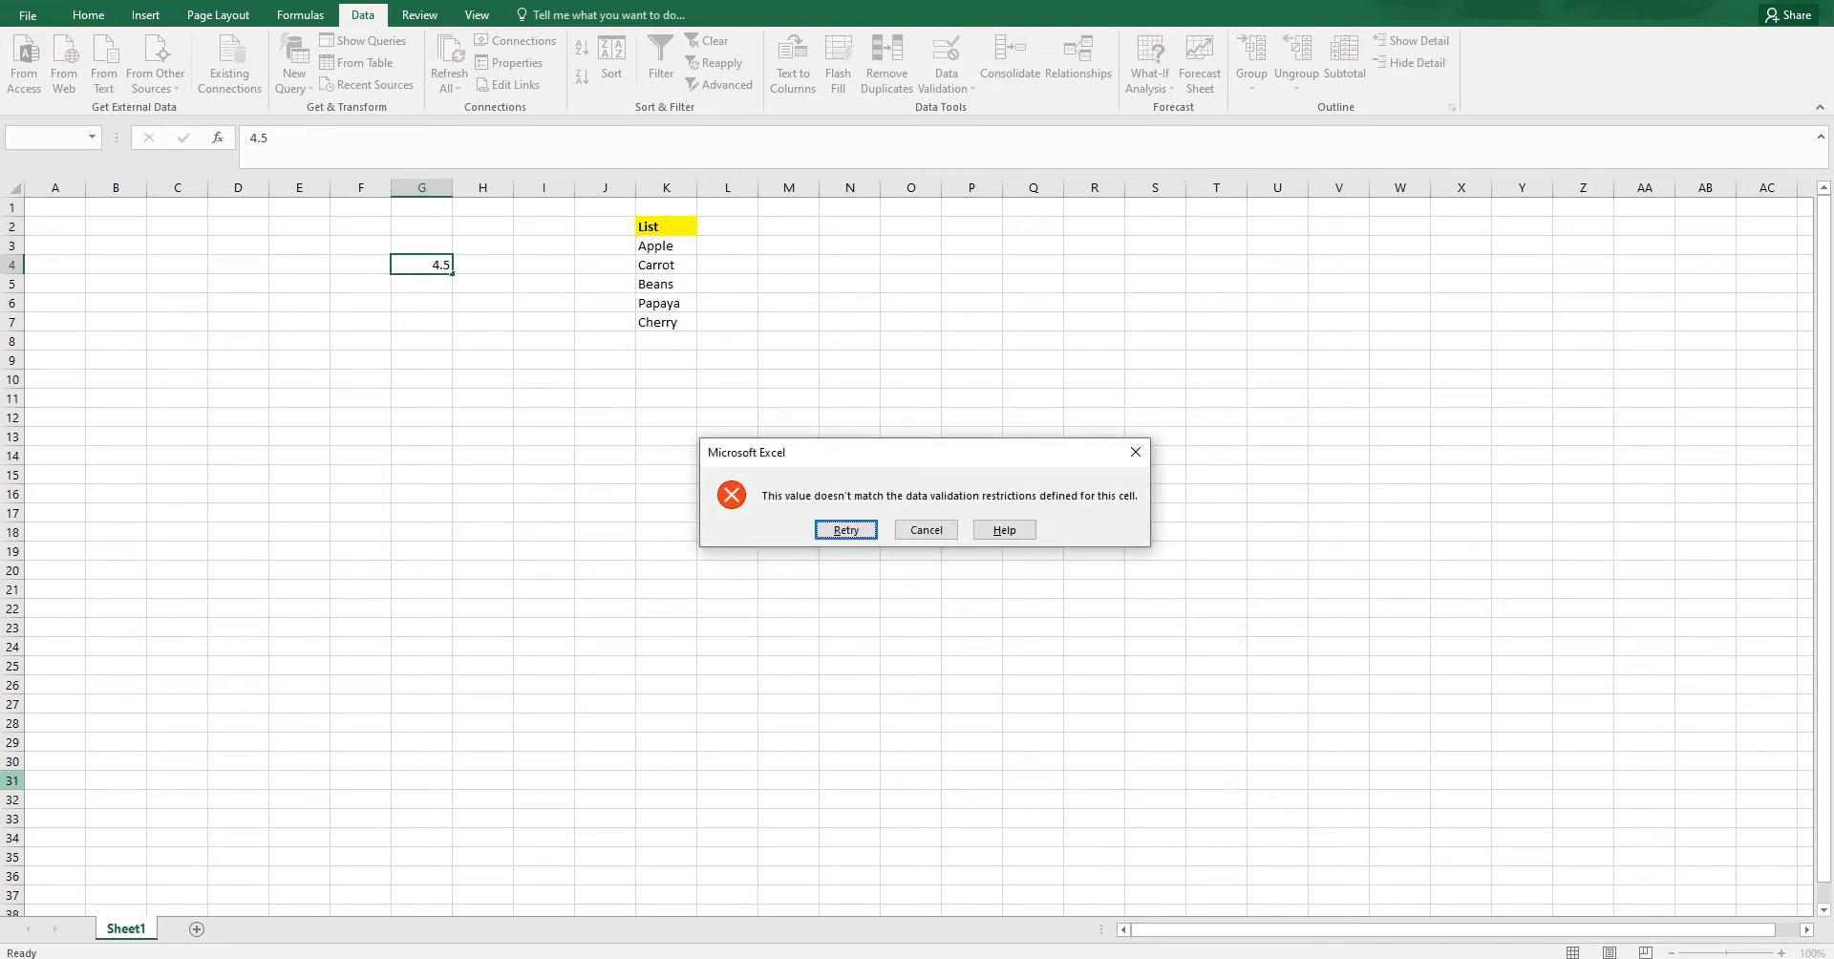
{"action": "key", "text": "Return"}
{"action": "type", "text": "5."}
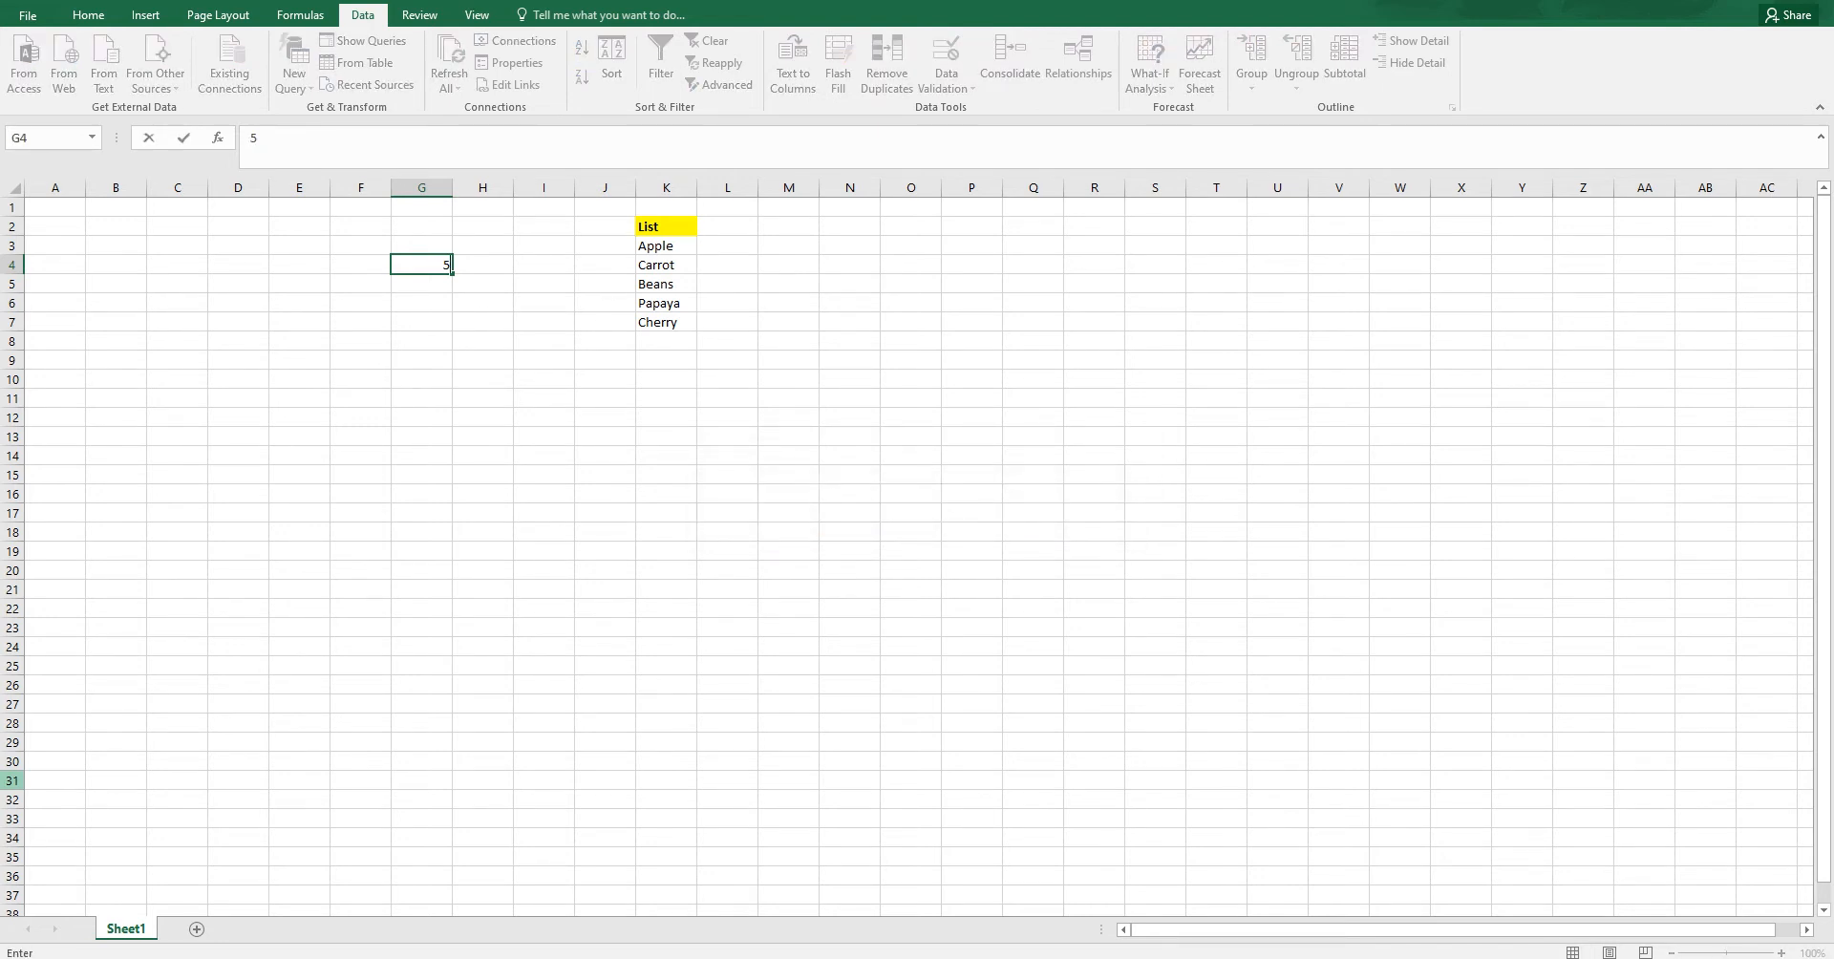
{"action": "type", "text": "5"}
{"action": "key", "text": "Return"}
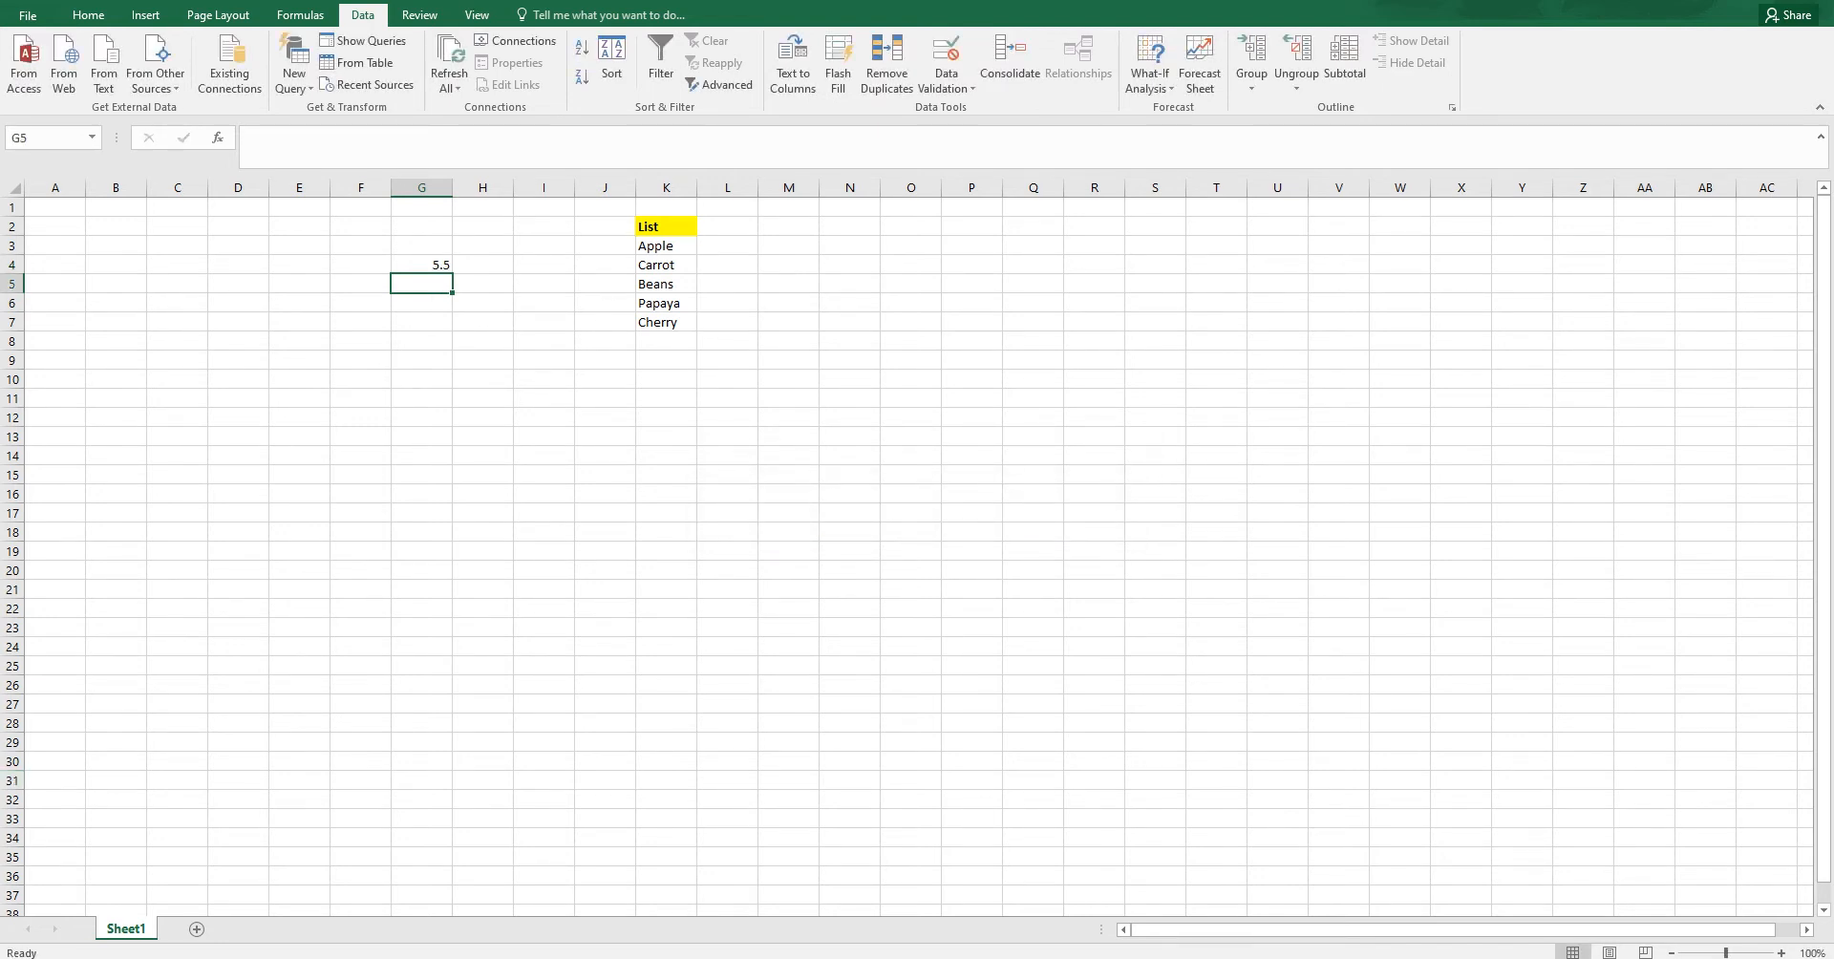
{"action": "left_click", "coordinate": [947, 88]}
{"action": "left_click", "coordinate": [984, 110]}
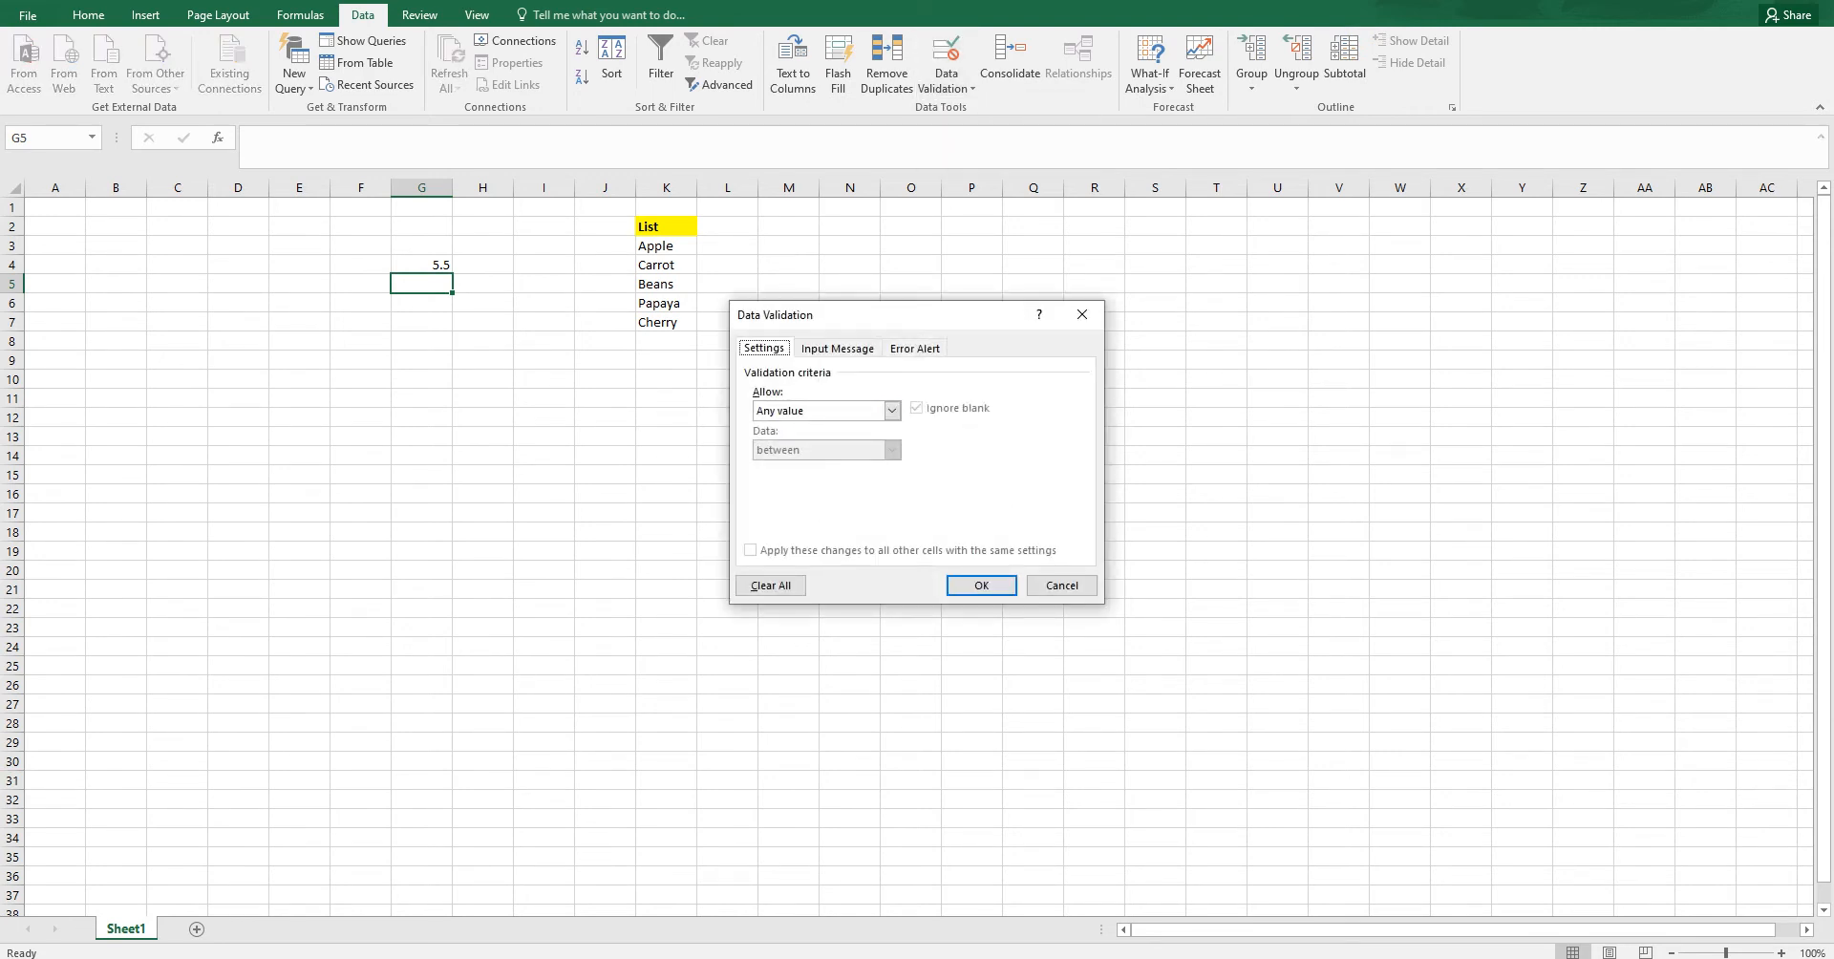
{"action": "key", "text": "Escape"}
Step: Change G4's data validation to a List with the source Yes.No and check the cell's drop-down
{"action": "left_click", "coordinate": [421, 265]}
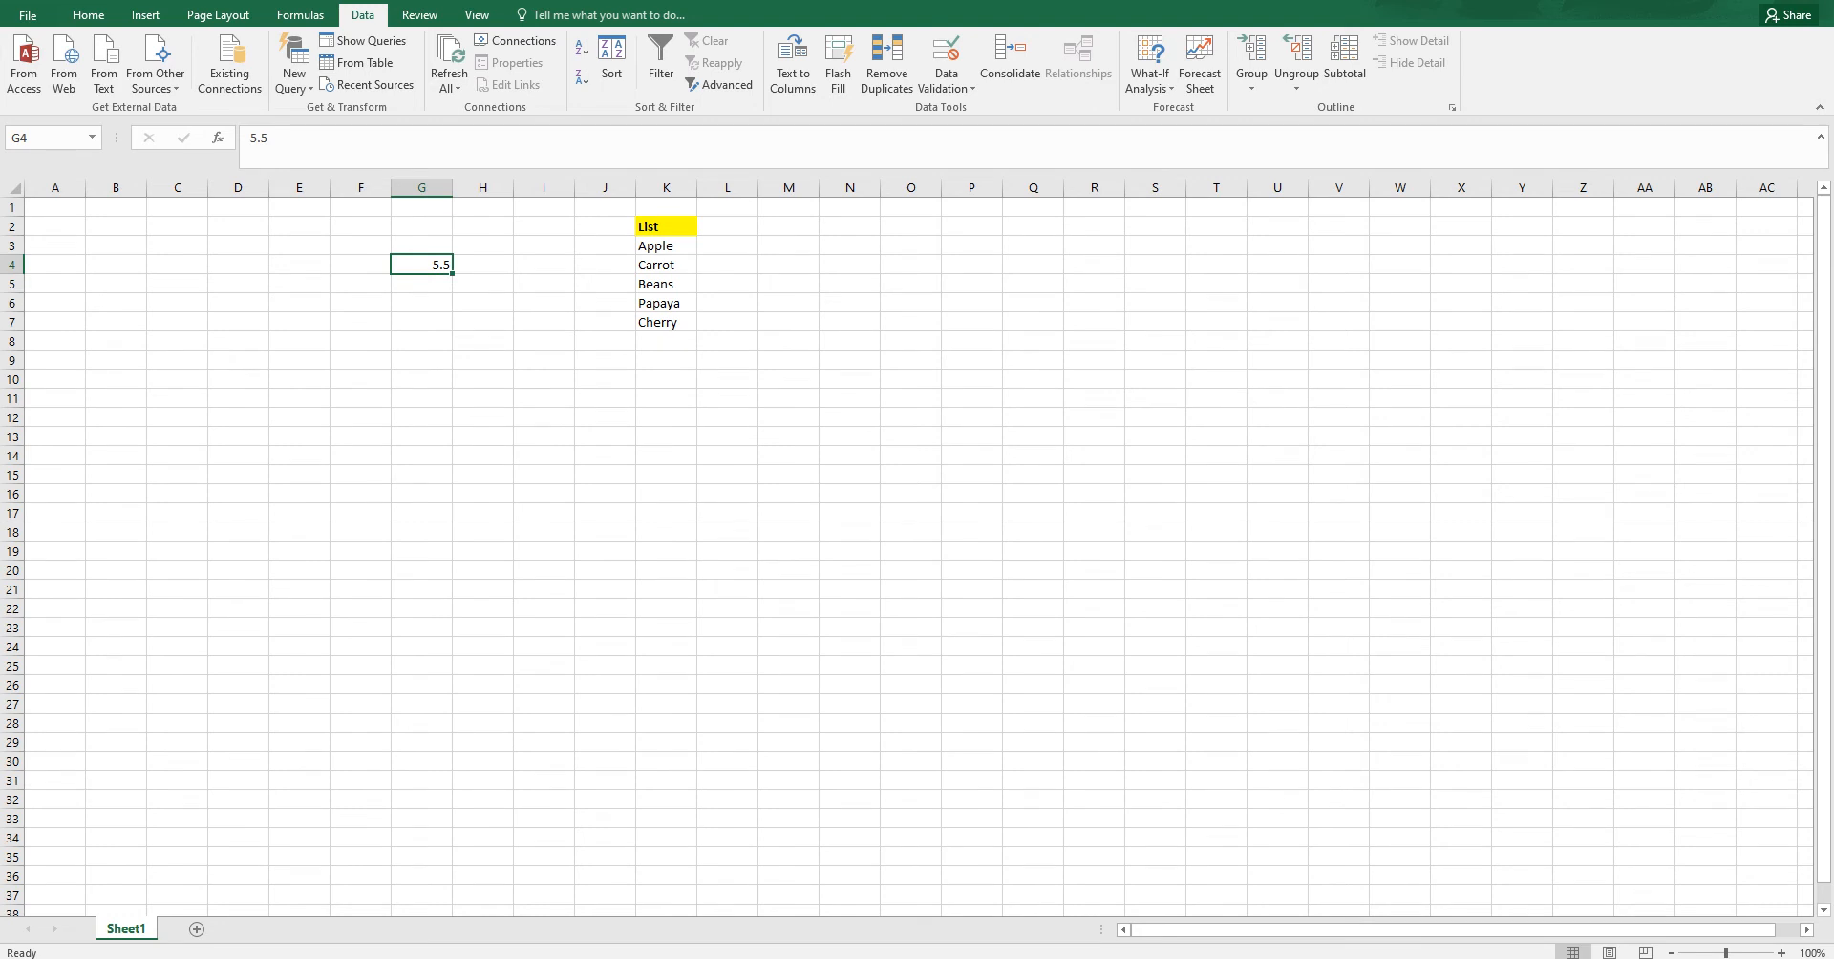
{"action": "left_click", "coordinate": [946, 88]}
{"action": "left_click", "coordinate": [984, 110]}
{"action": "left_click", "coordinate": [891, 410]}
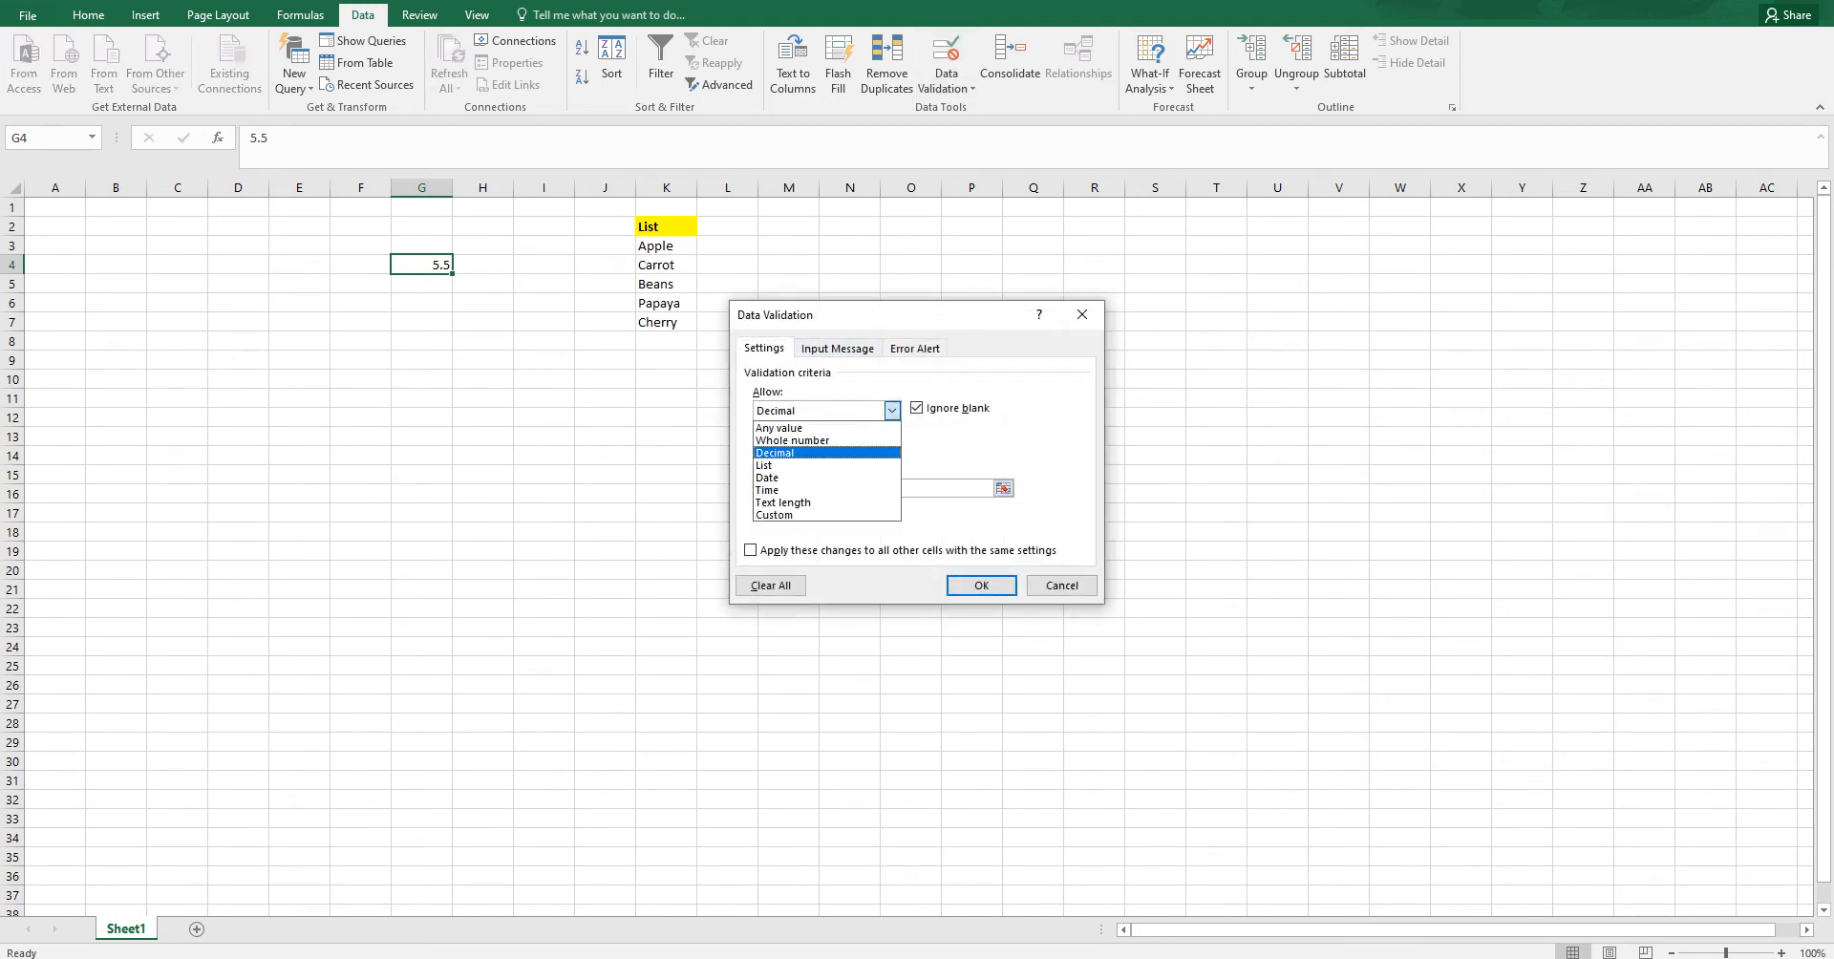
{"action": "left_click", "coordinate": [827, 465]}
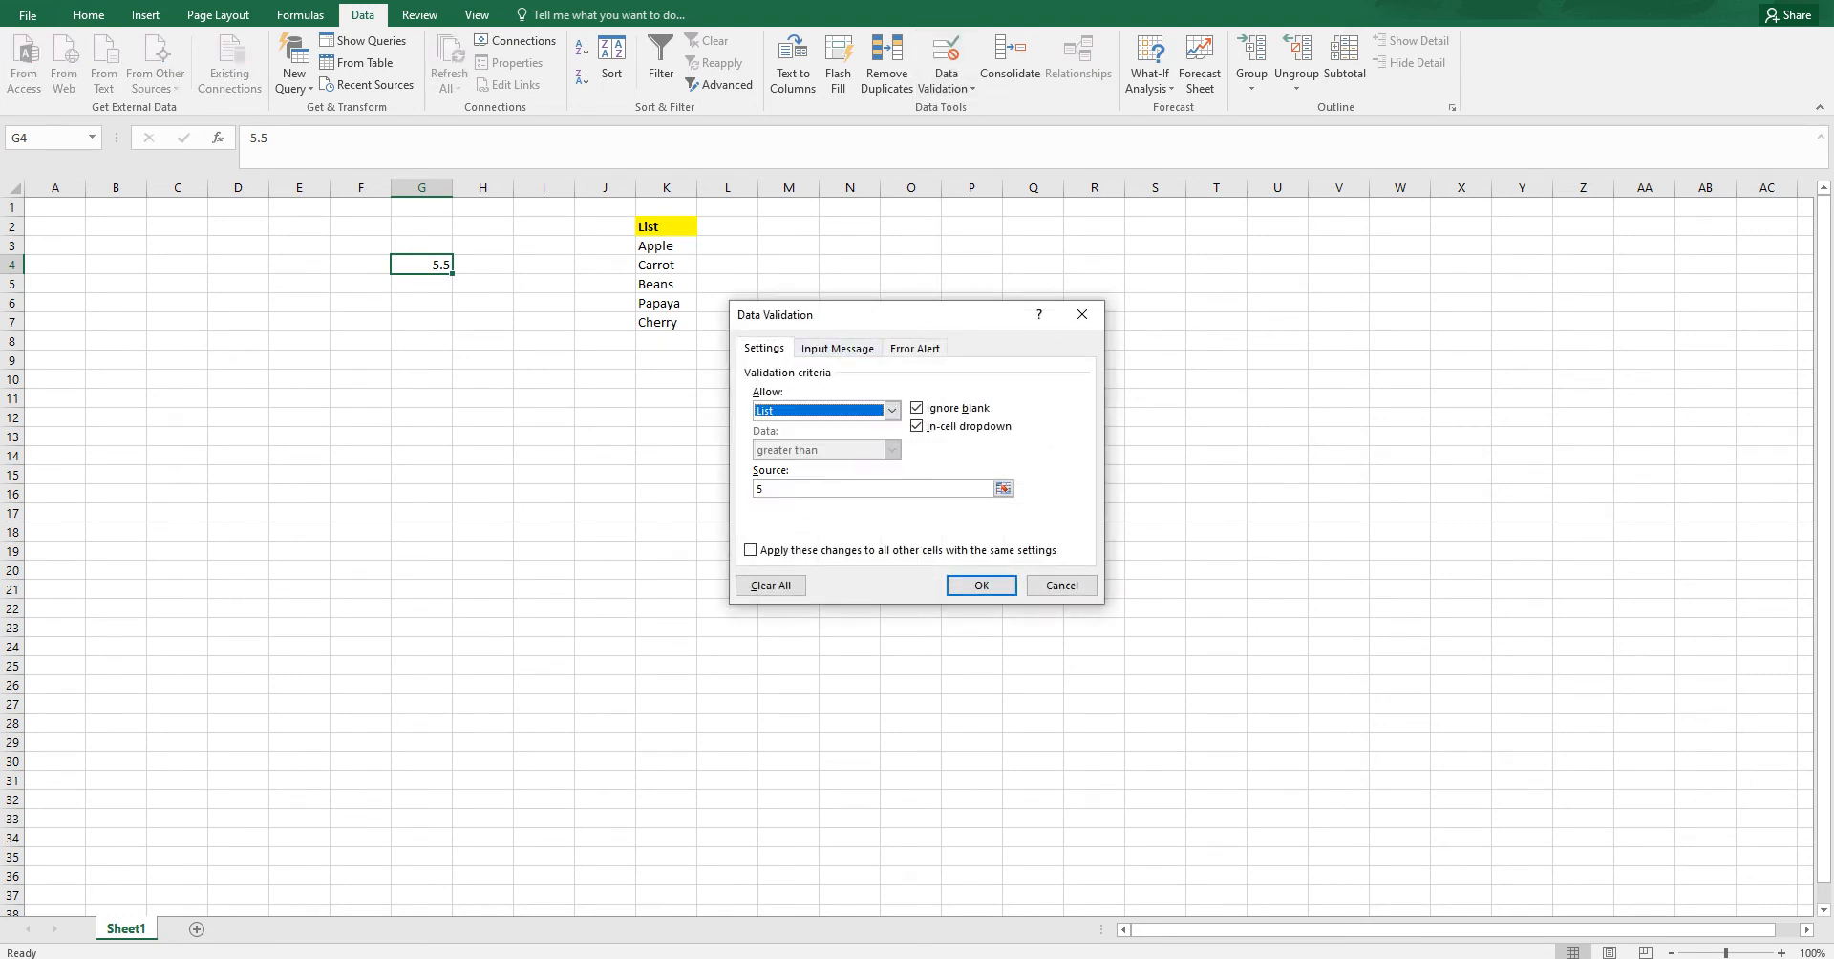
{"action": "left_click", "coordinate": [1003, 488]}
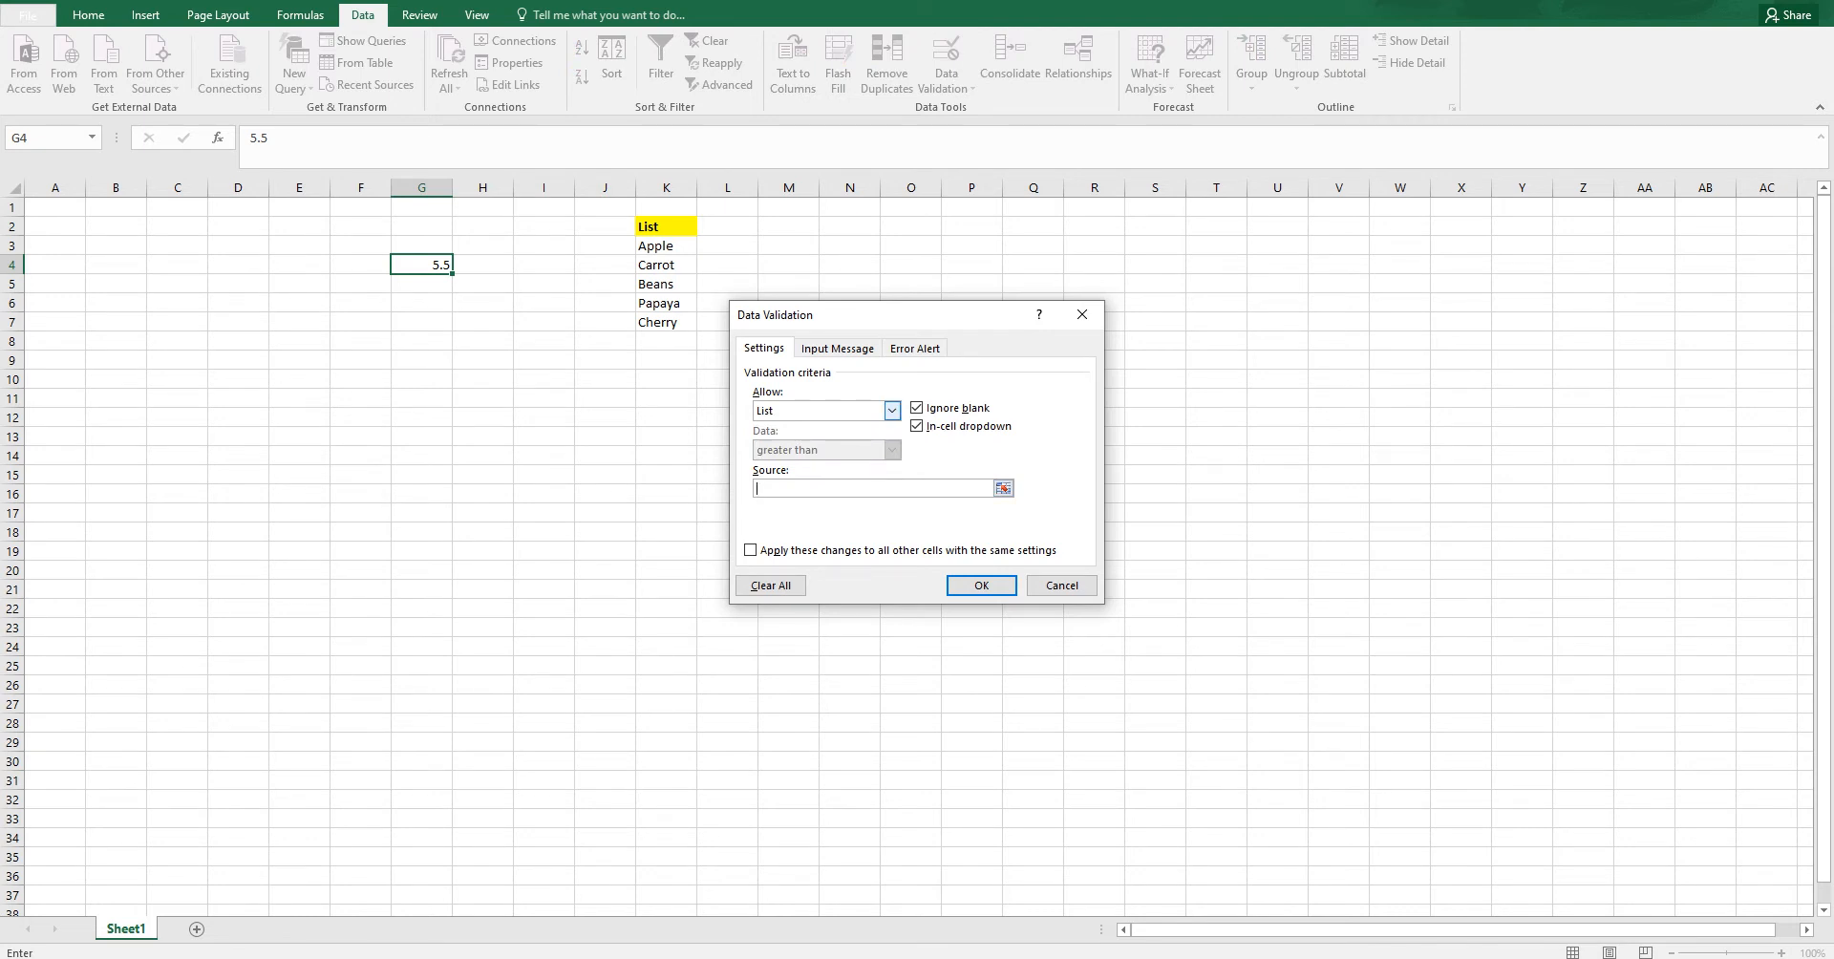
{"action": "left_click", "coordinate": [891, 411]}
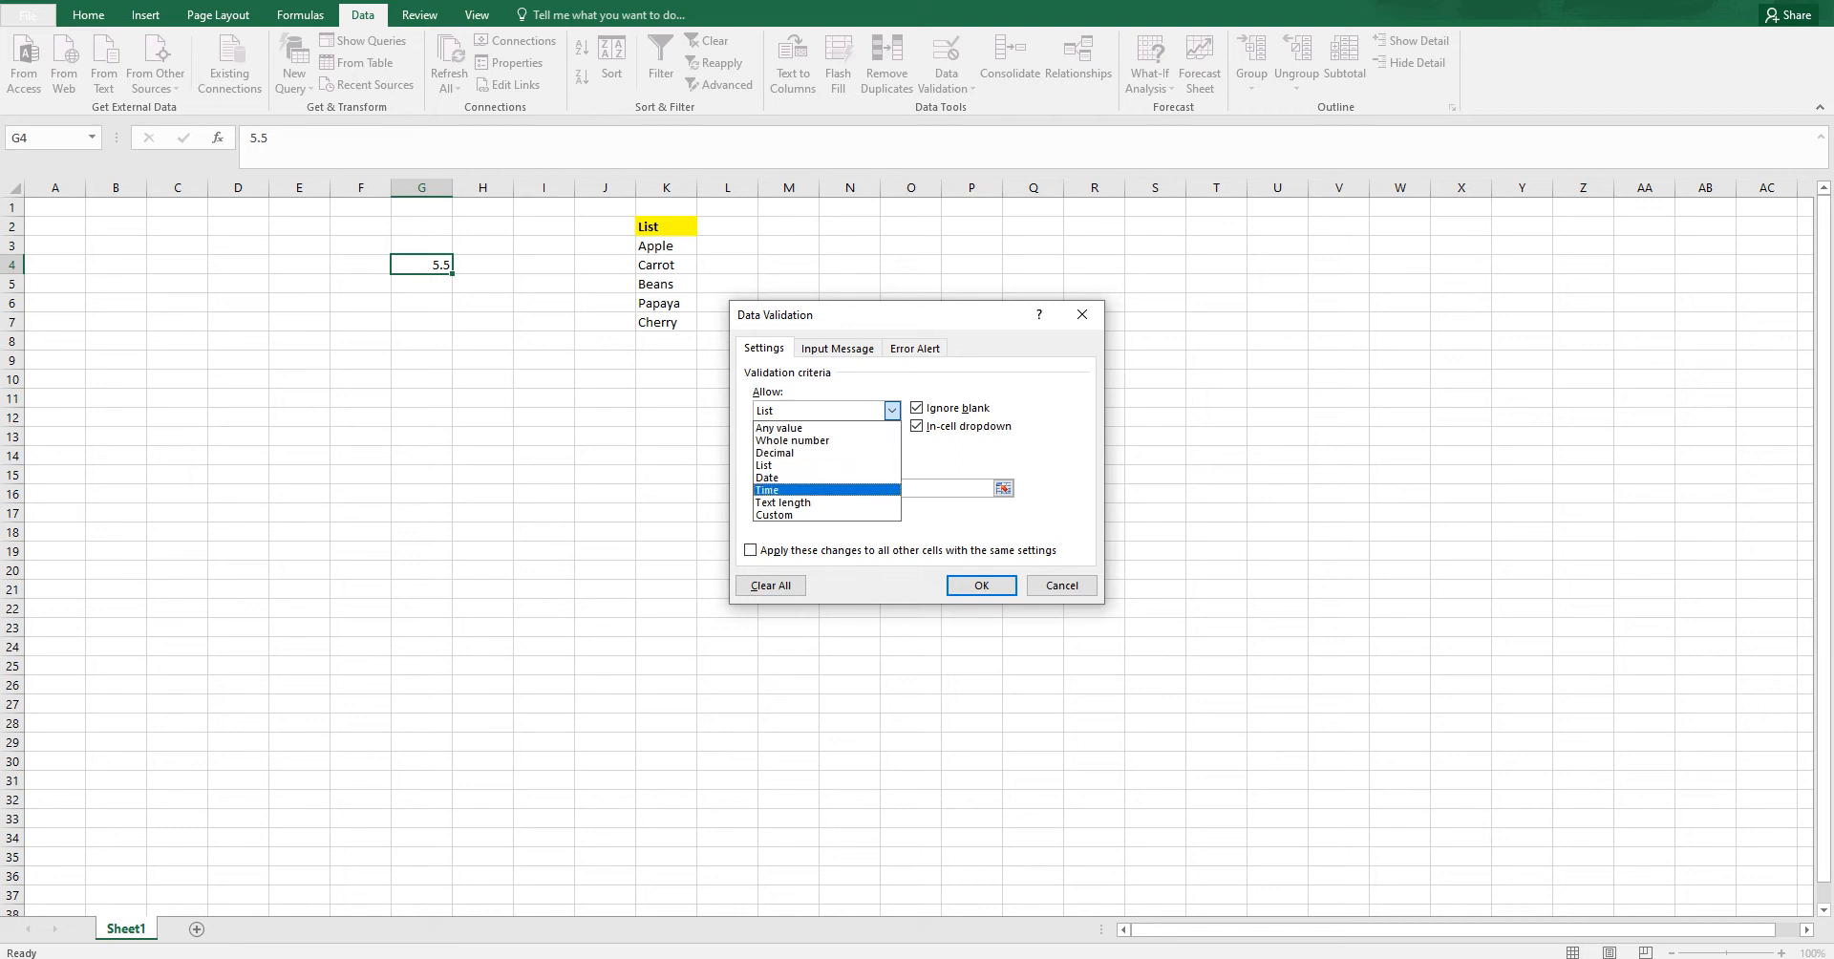
{"action": "key", "text": "Return"}
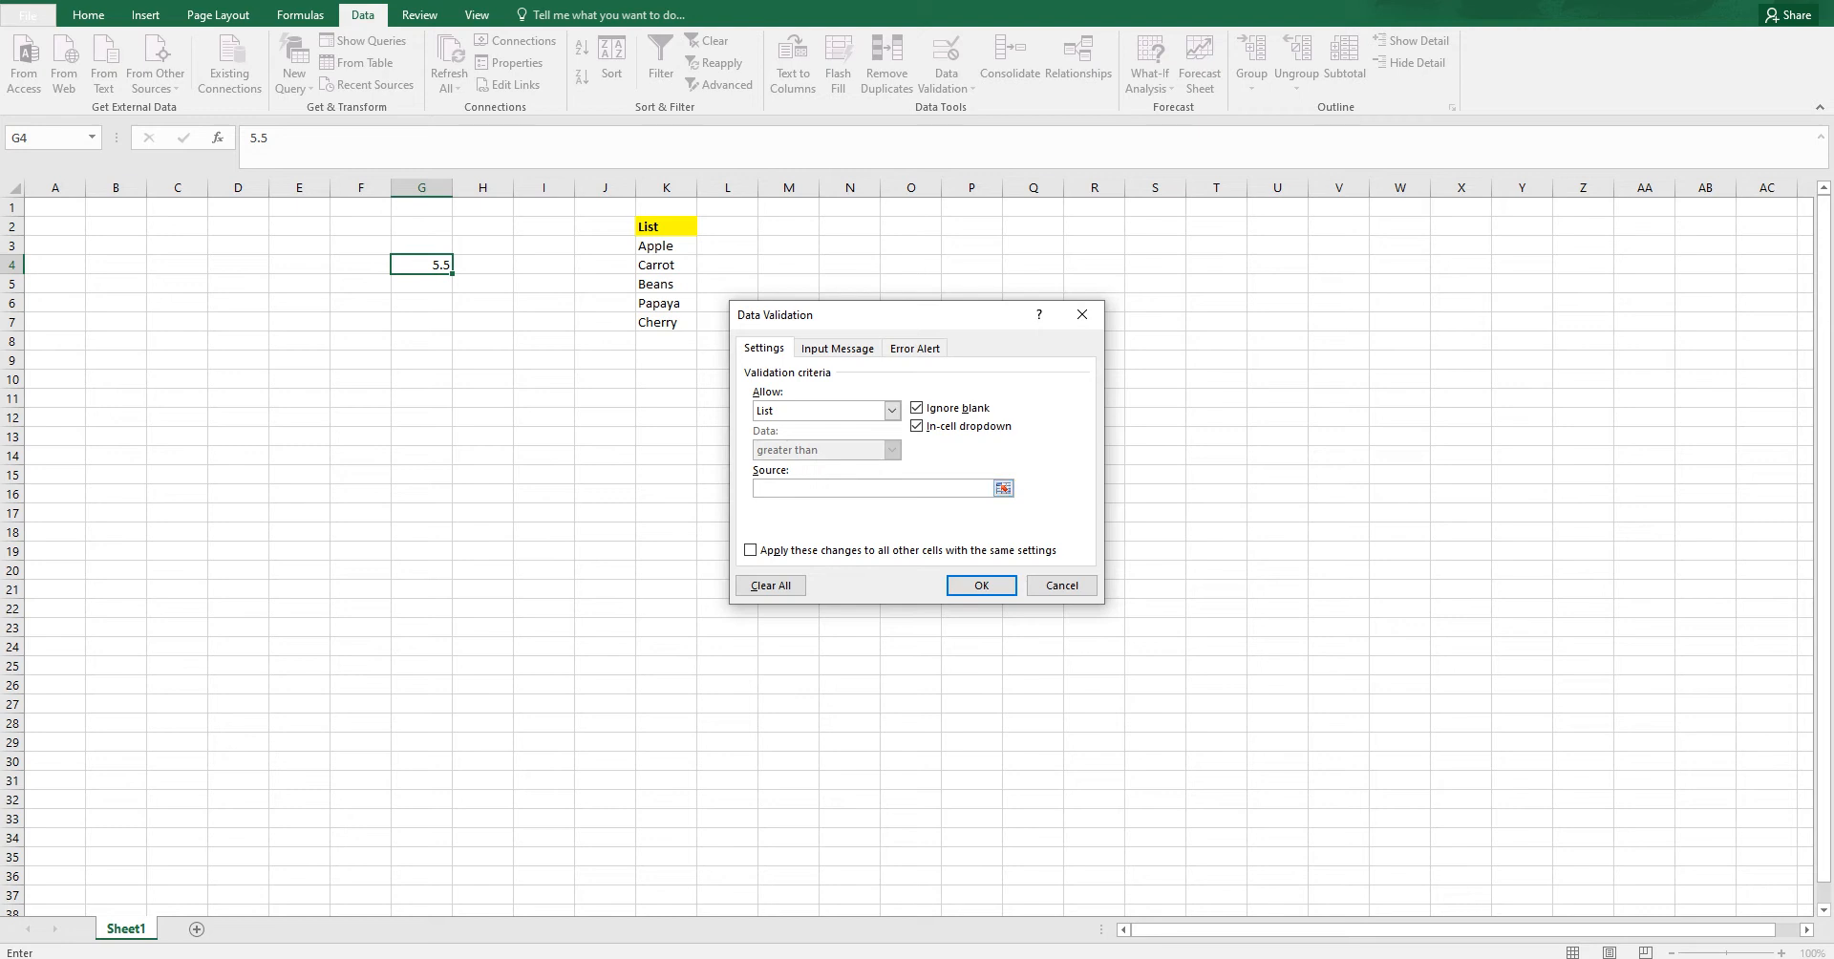
{"action": "type", "text": "Yes,No"}
{"action": "key", "text": "Return"}
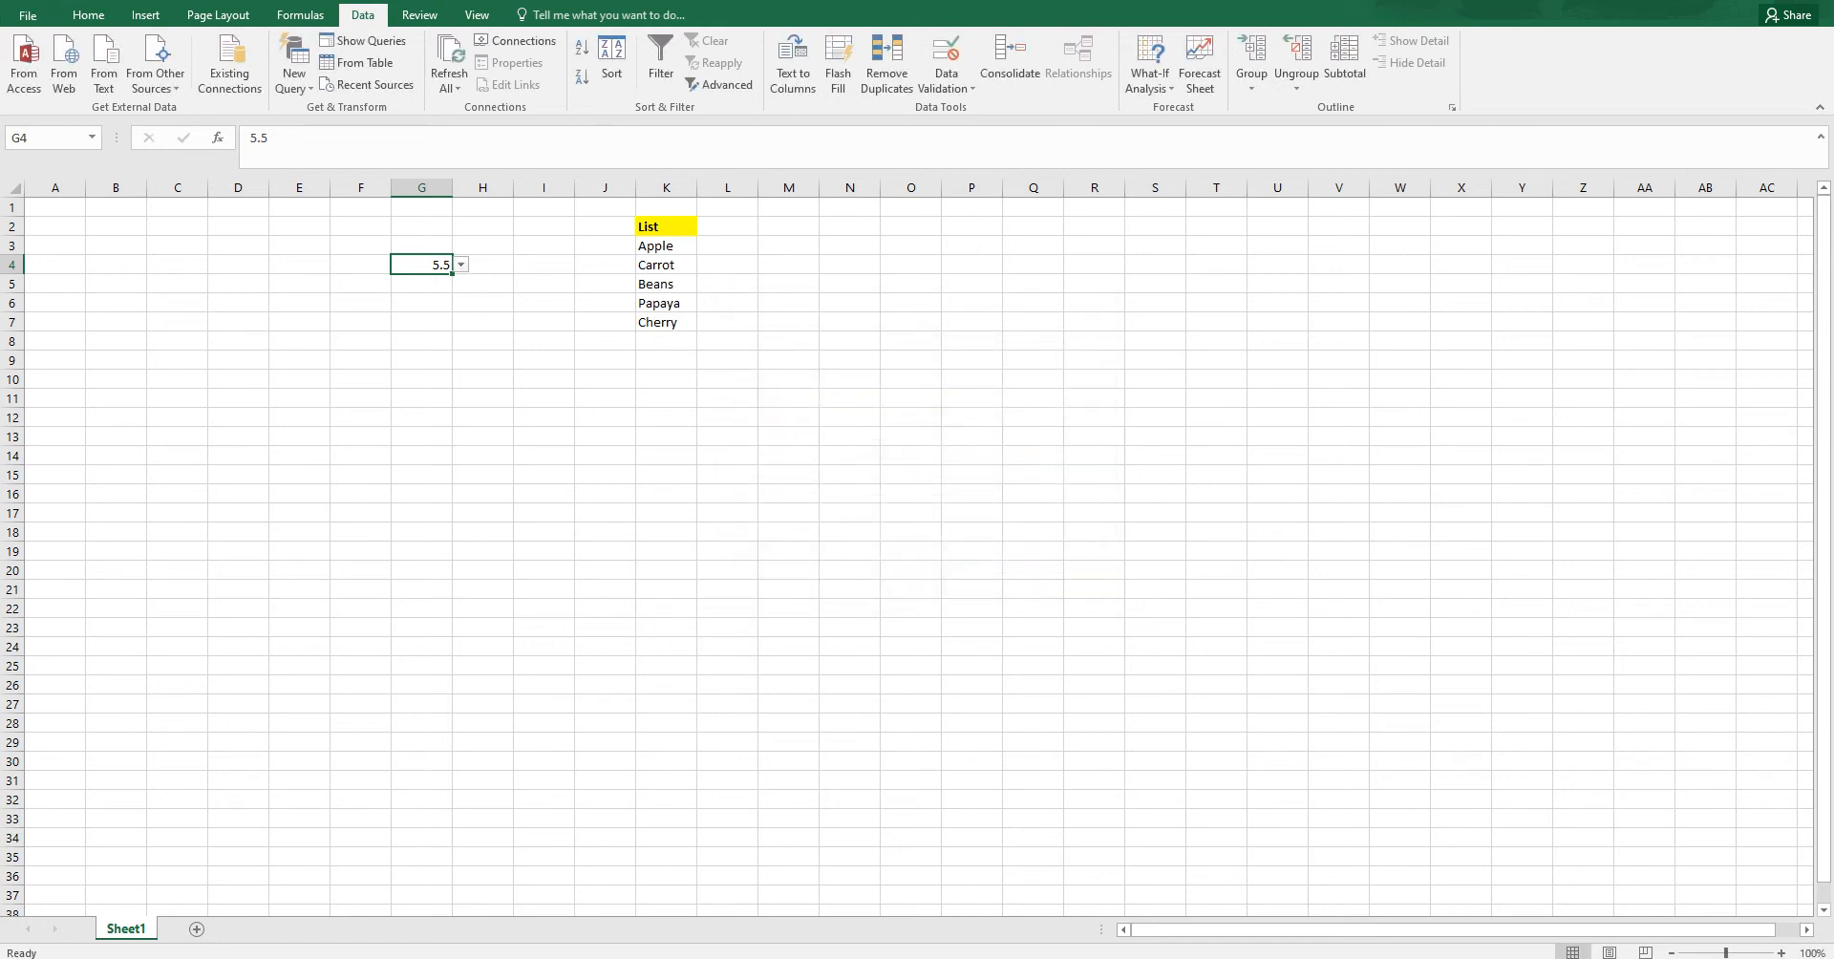
{"action": "left_click", "coordinate": [460, 265]}
{"action": "left_click", "coordinate": [460, 265]}
{"action": "left_click", "coordinate": [946, 88]}
{"action": "left_click", "coordinate": [984, 112]}
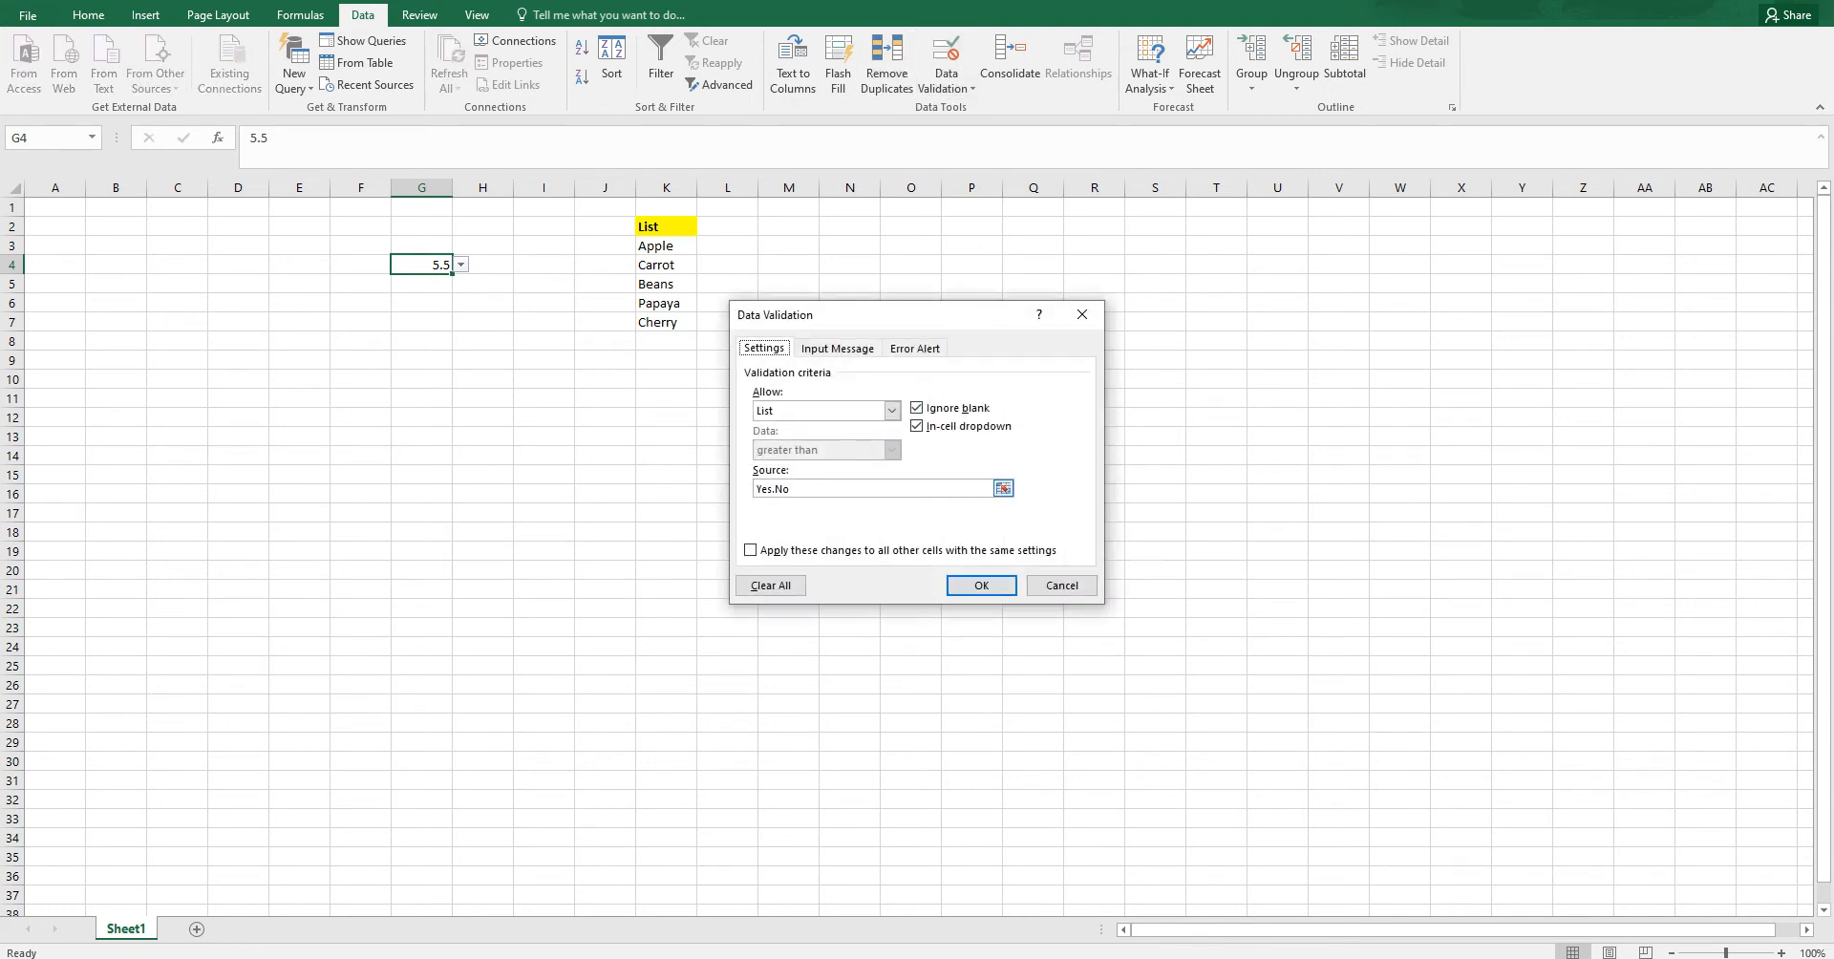
{"action": "left_click", "coordinate": [791, 489]}
{"action": "key", "text": "Left"}
{"action": "key", "text": "Left"}
{"action": "key", "text": "Escape"}
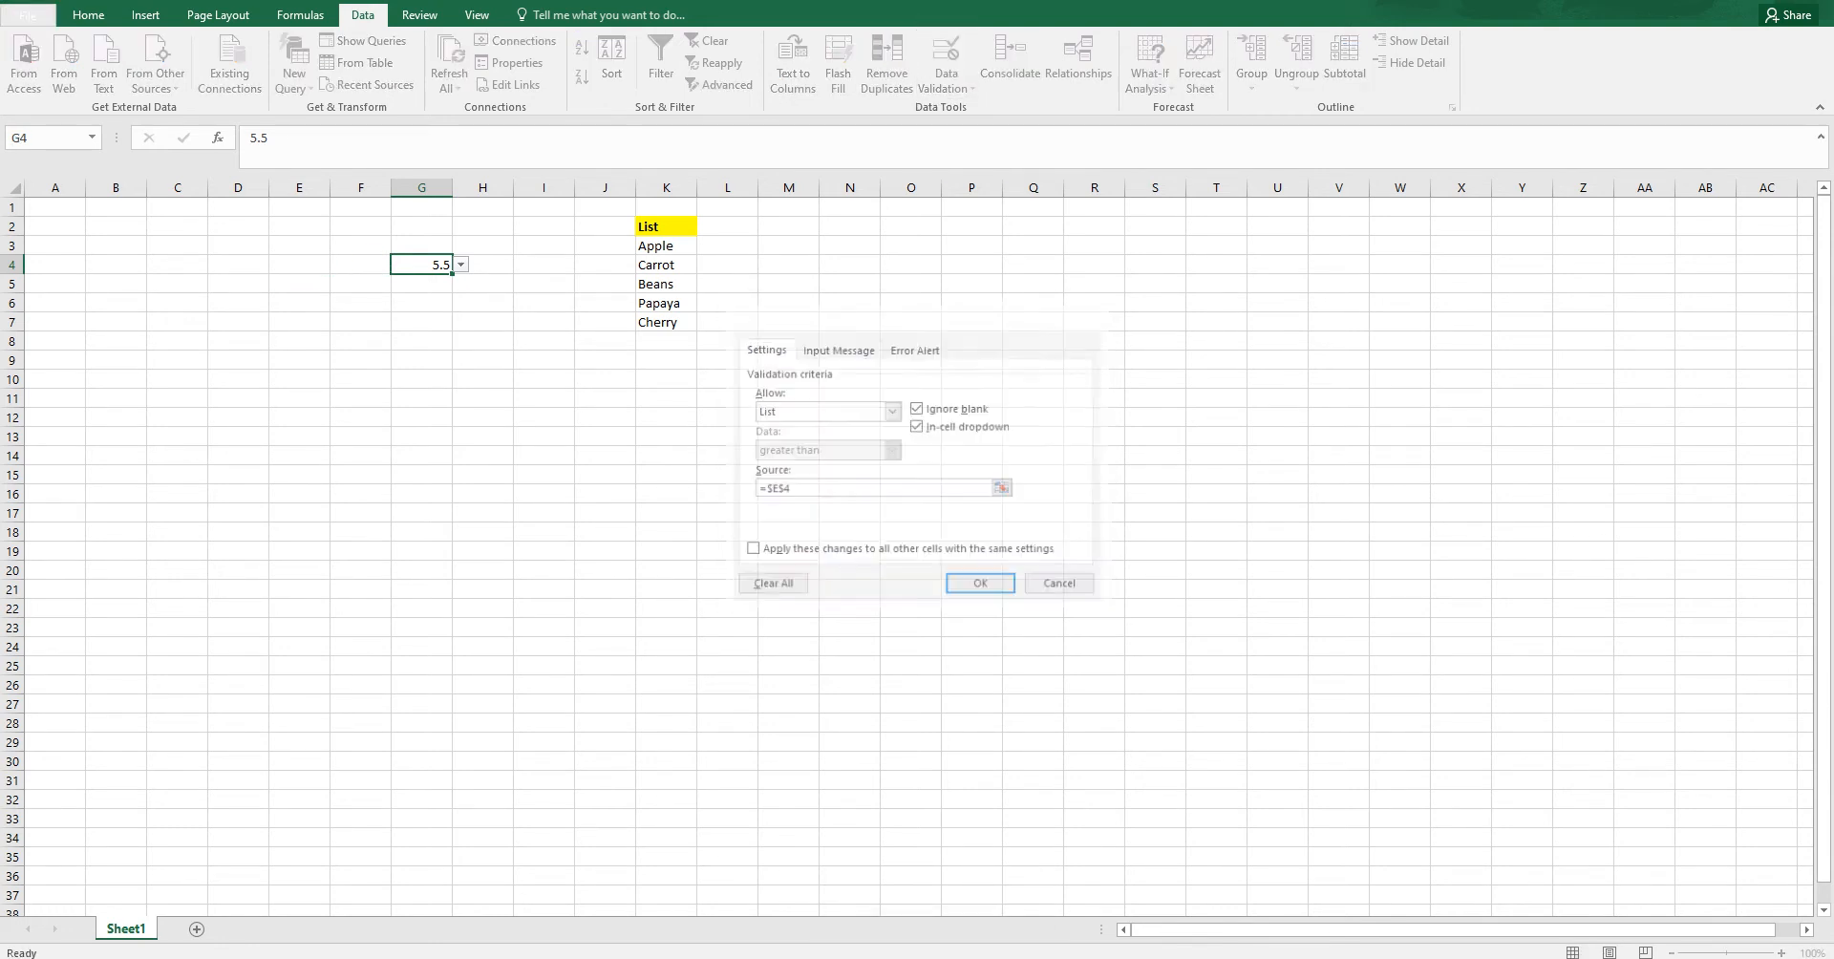
Step: Replace G4's validation list source with Yes,No and open the cell's drop-down to check the entries
{"action": "left_click", "coordinate": [946, 88]}
{"action": "left_click", "coordinate": [984, 112]}
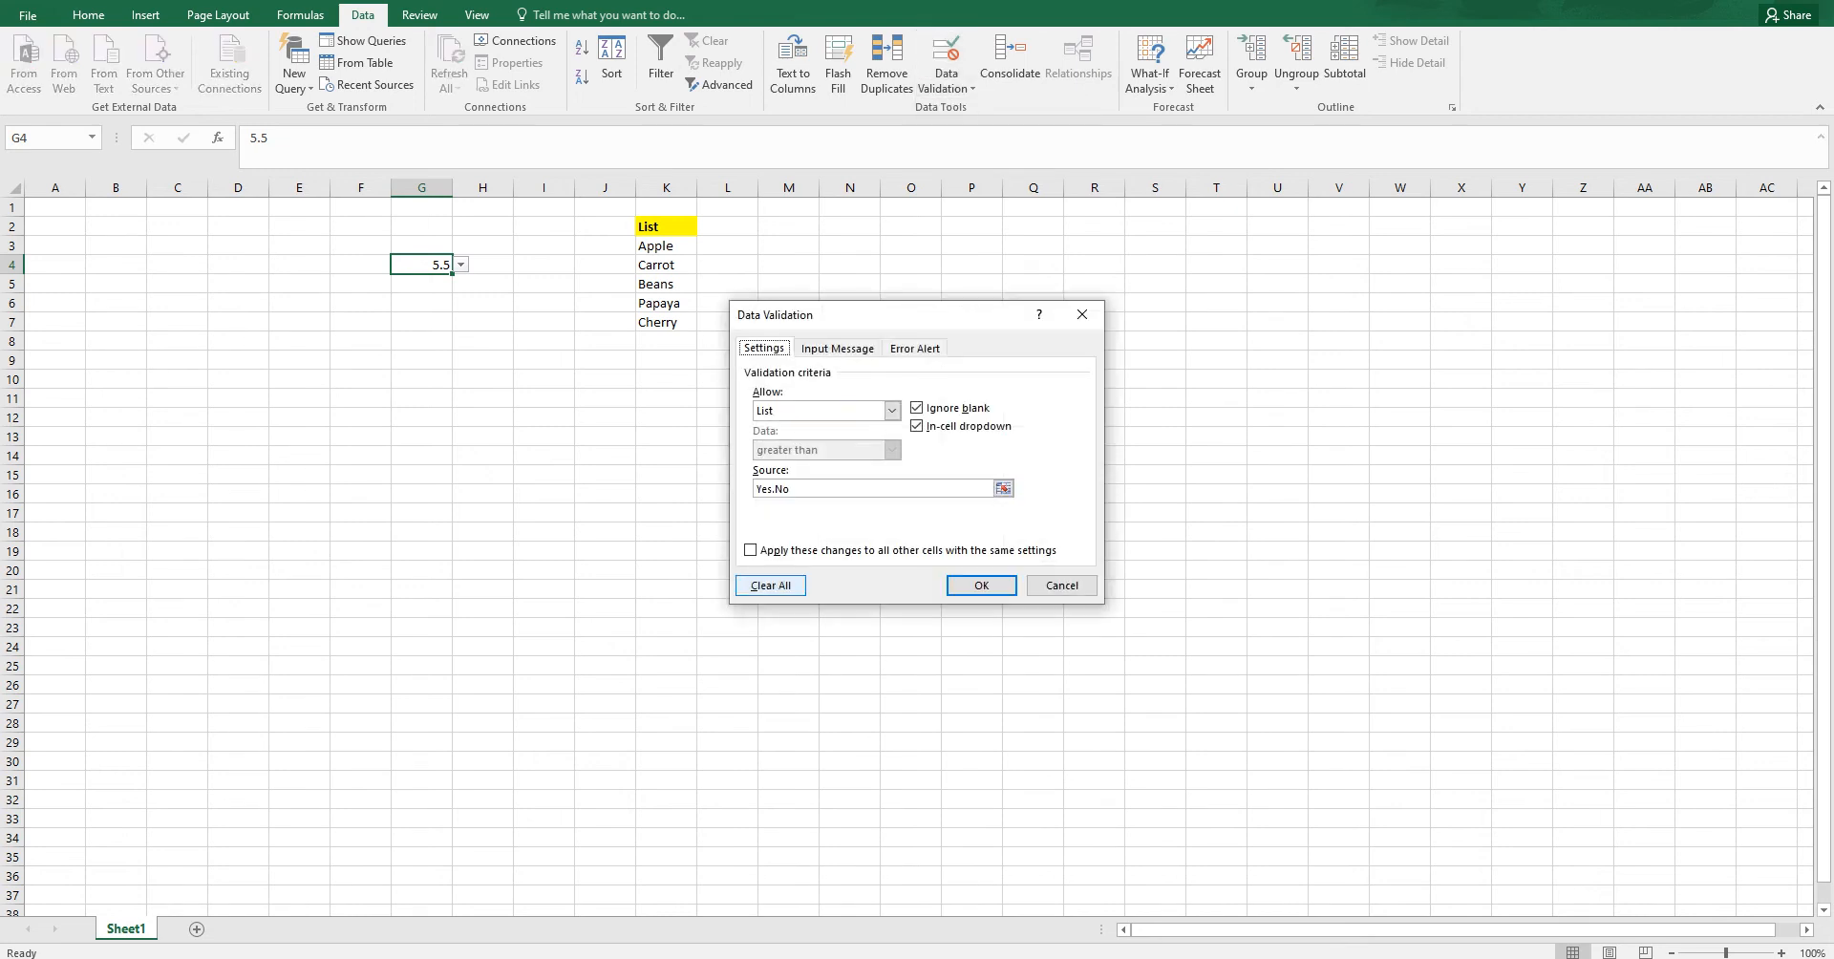
{"action": "left_click_drag", "start_coordinate": [755, 489], "coordinate": [1002, 490]}
{"action": "type", "text": "Yes"}
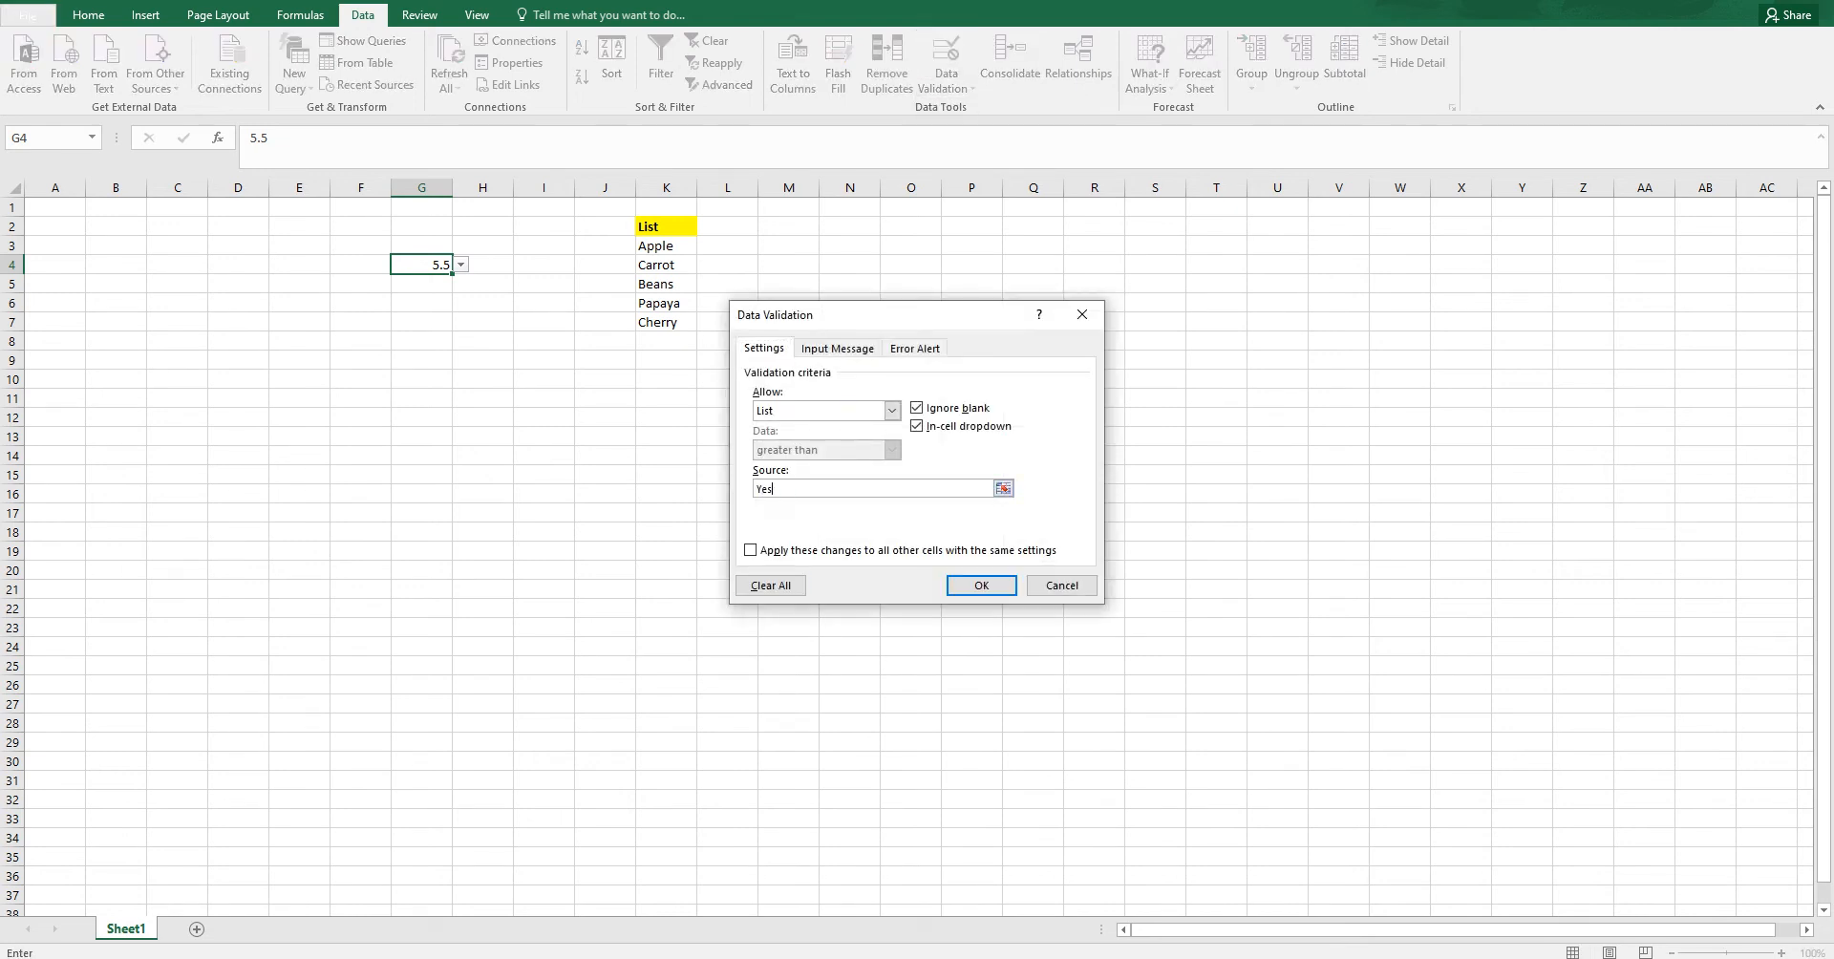
{"action": "type", "text": ",No"}
{"action": "key", "text": "Return"}
{"action": "key", "text": "alt+Down"}
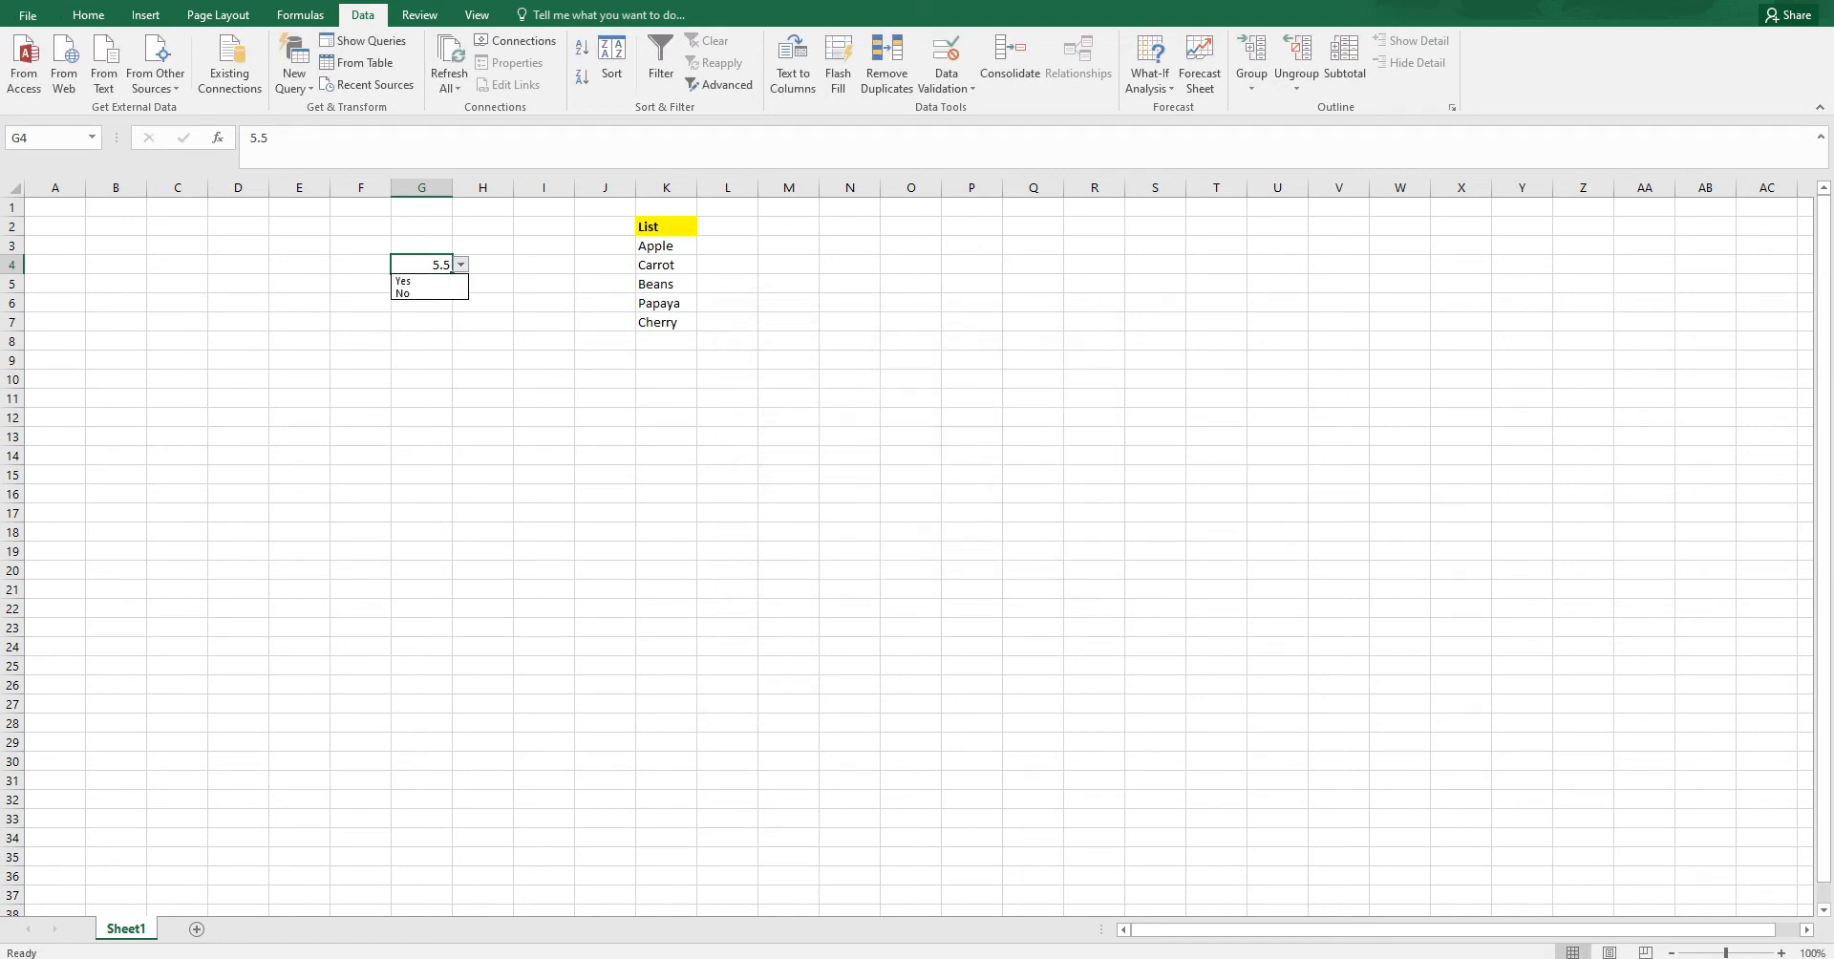
Step: Choose an entry from G4's drop-down list, then change the selection to No
{"action": "key", "text": "Down"}
{"action": "key", "text": "Return"}
{"action": "key", "text": "alt+Down"}
{"action": "key", "text": "Down"}
{"action": "key", "text": "Return"}
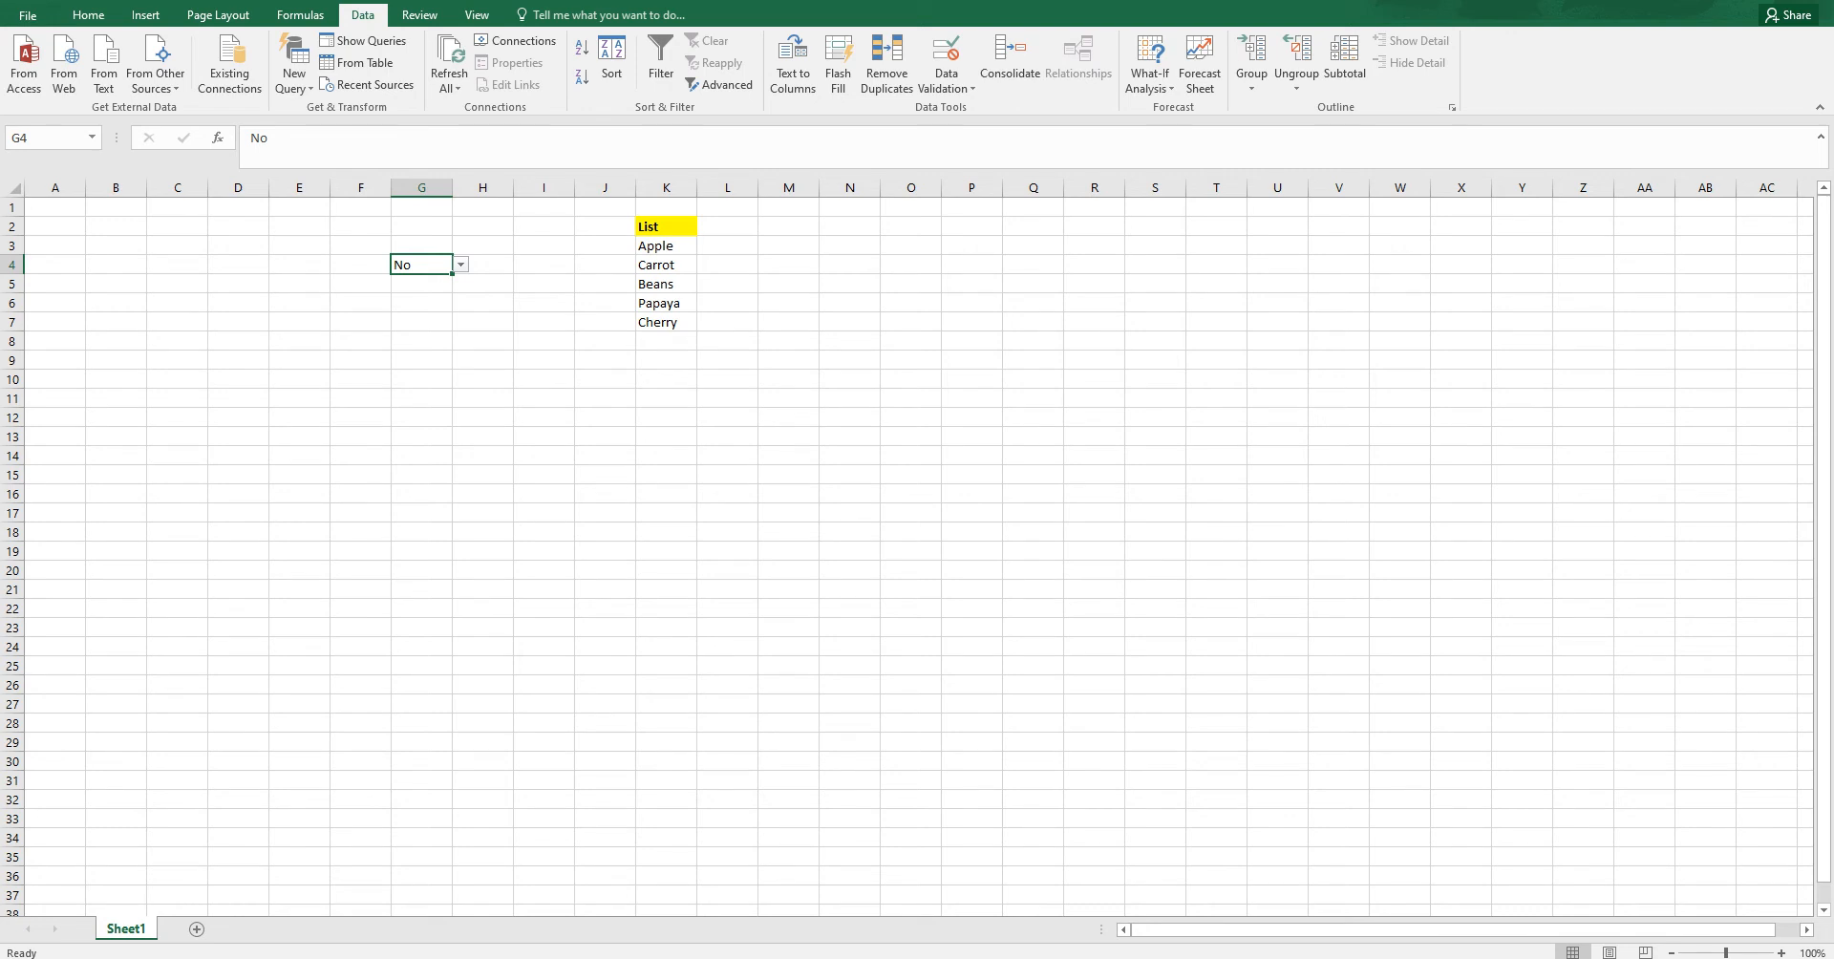
Step: Extend G4's validation list source to Yes,No,May Be, Not Required
{"action": "left_click", "coordinate": [947, 82]}
{"action": "left_click", "coordinate": [986, 109]}
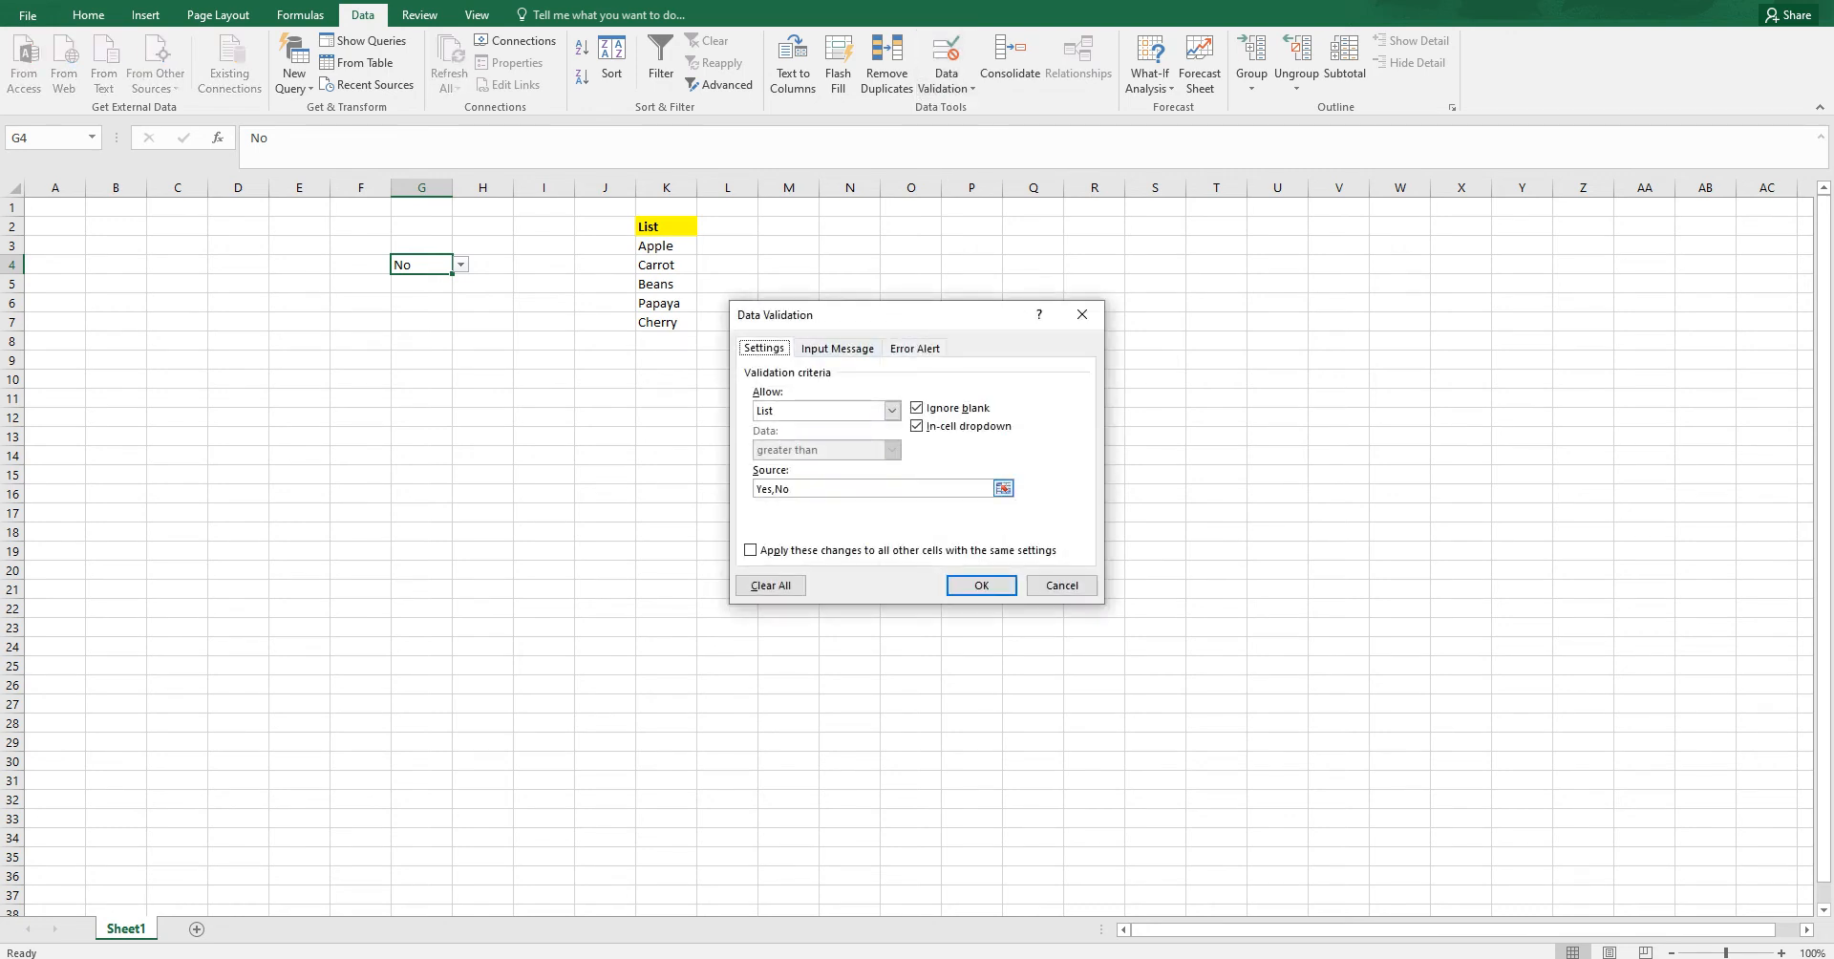
{"action": "left_click", "coordinate": [797, 489]}
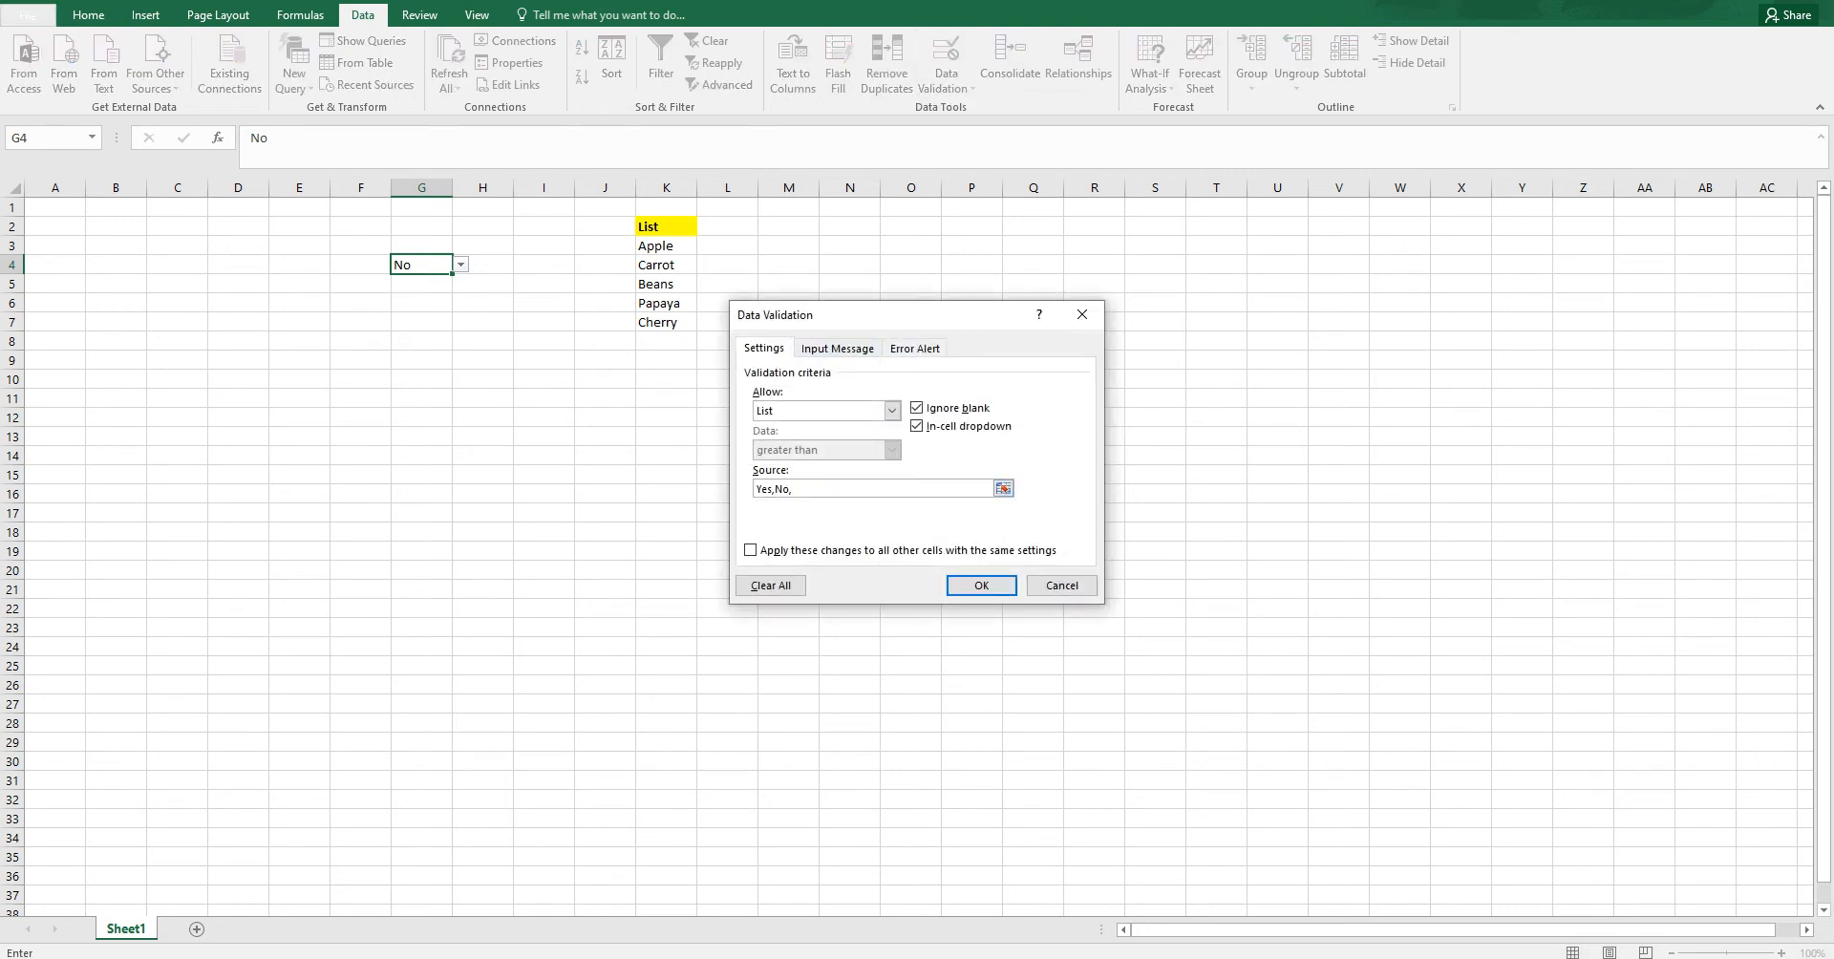
{"action": "type", "text": ",May Be, Not Required"}
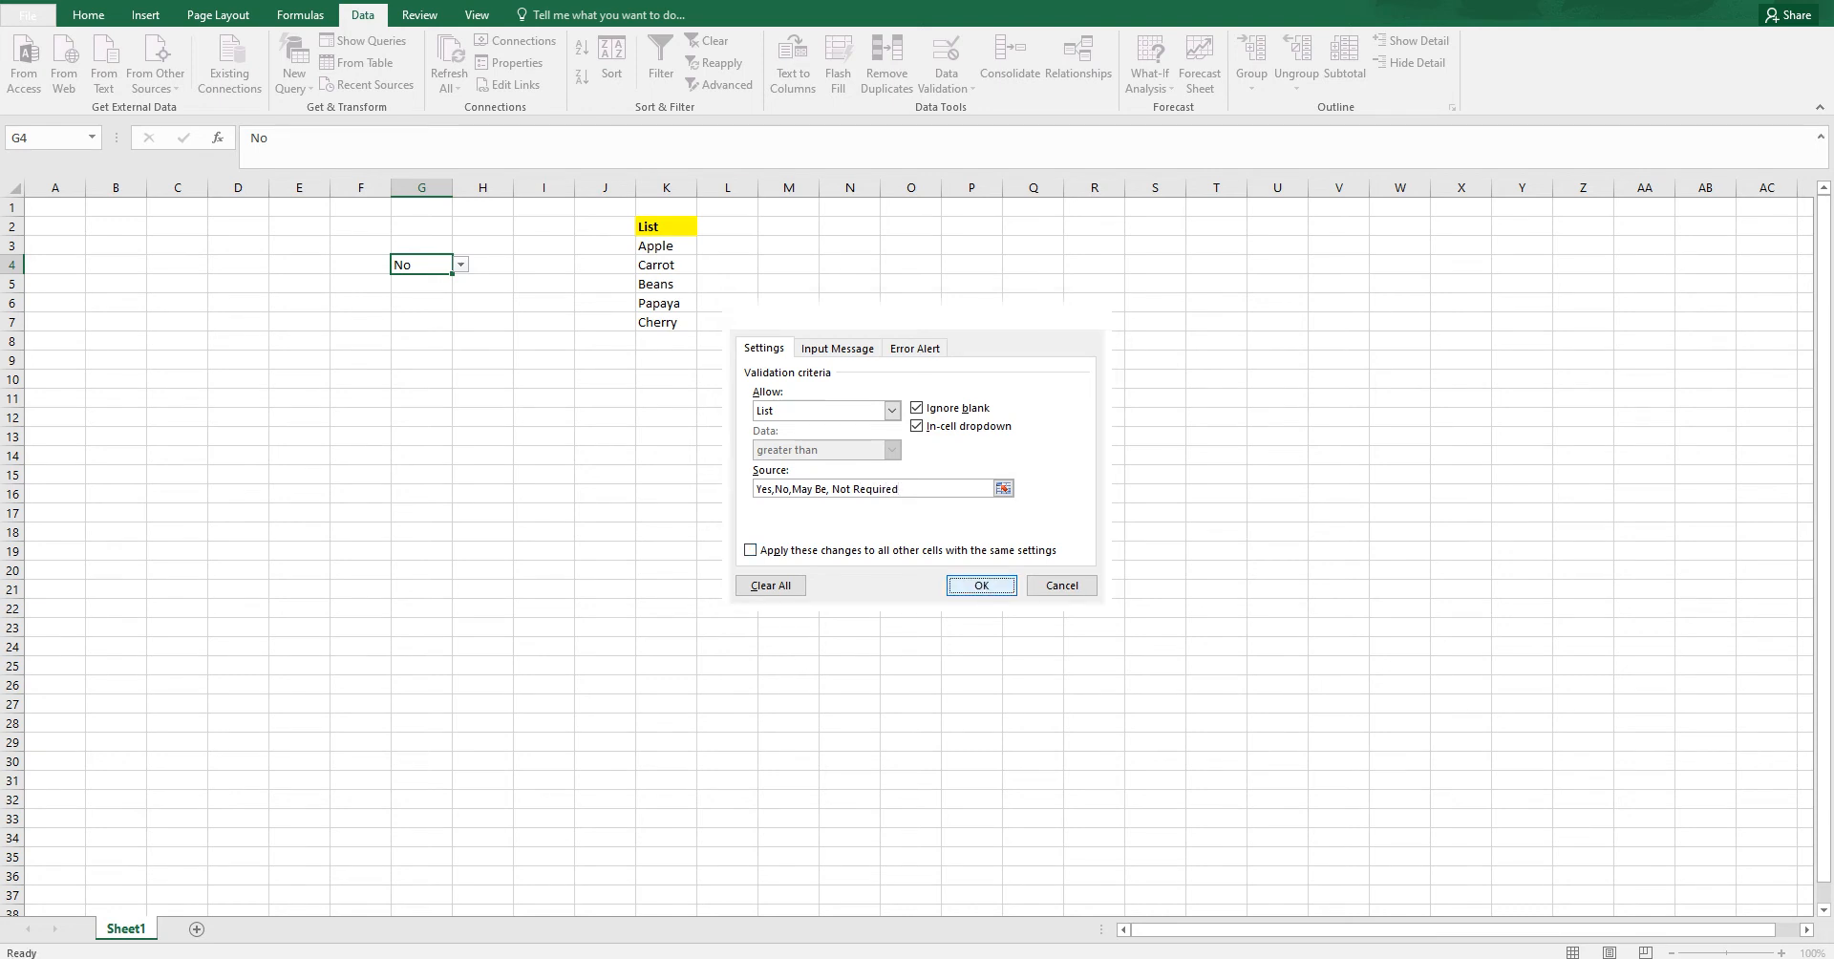
{"action": "key", "text": "Return"}
Step: Open G4's drop-down and go through its entries without choosing one
{"action": "key", "text": "alt+Down"}
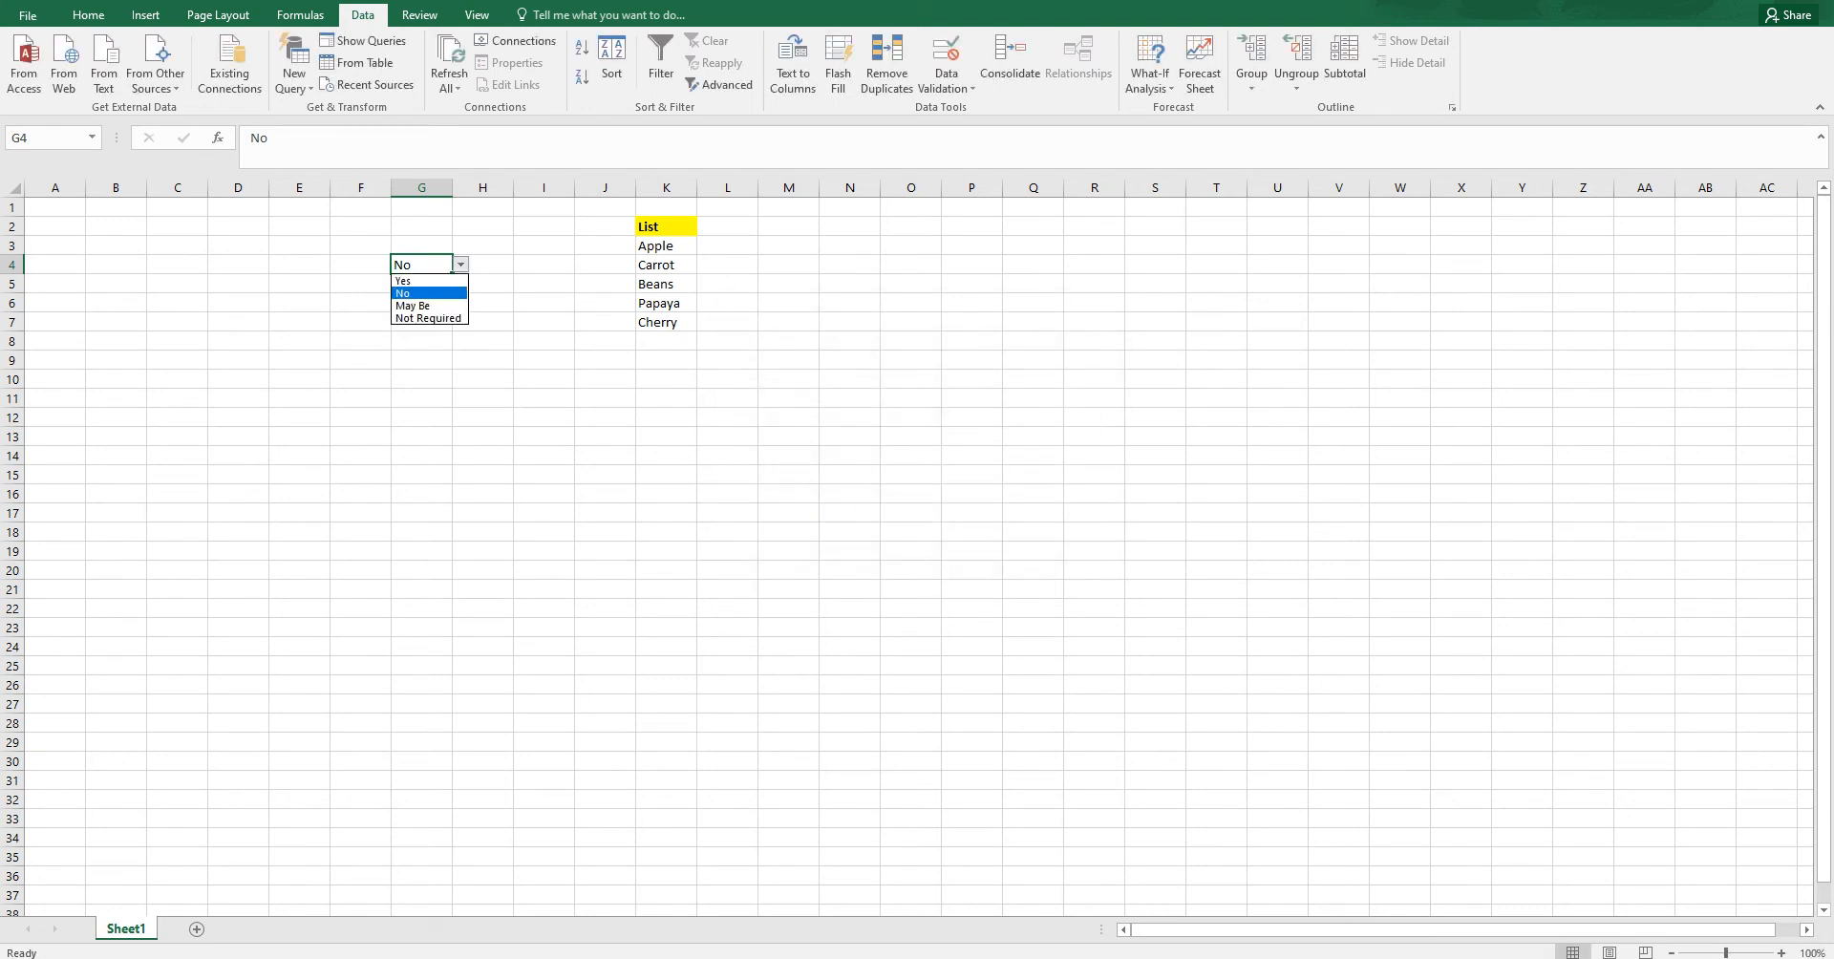
{"action": "key", "text": "Up"}
{"action": "key", "text": "Down"}
{"action": "key", "text": "Down"}
{"action": "key", "text": "Down"}
{"action": "key", "text": "Up"}
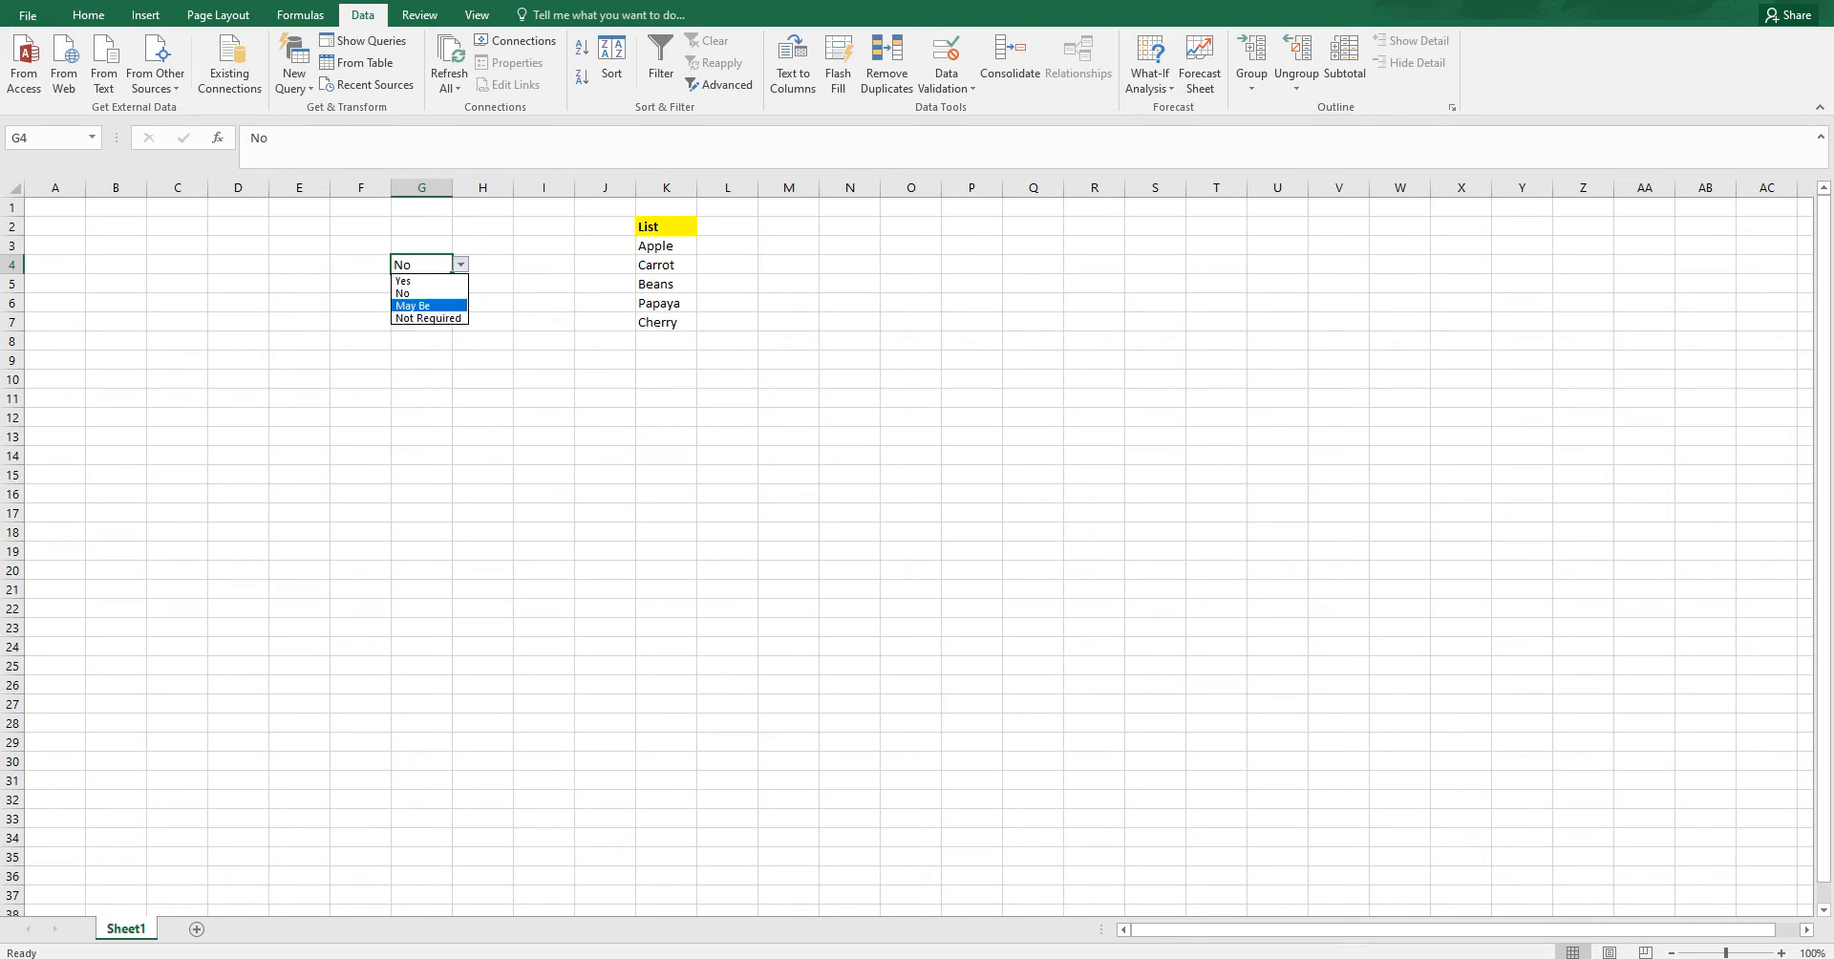
{"action": "key", "text": "Down"}
{"action": "key", "text": "Up"}
{"action": "key", "text": "Up"}
{"action": "key", "text": "Down"}
{"action": "key", "text": "Up"}
{"action": "key", "text": "Up"}
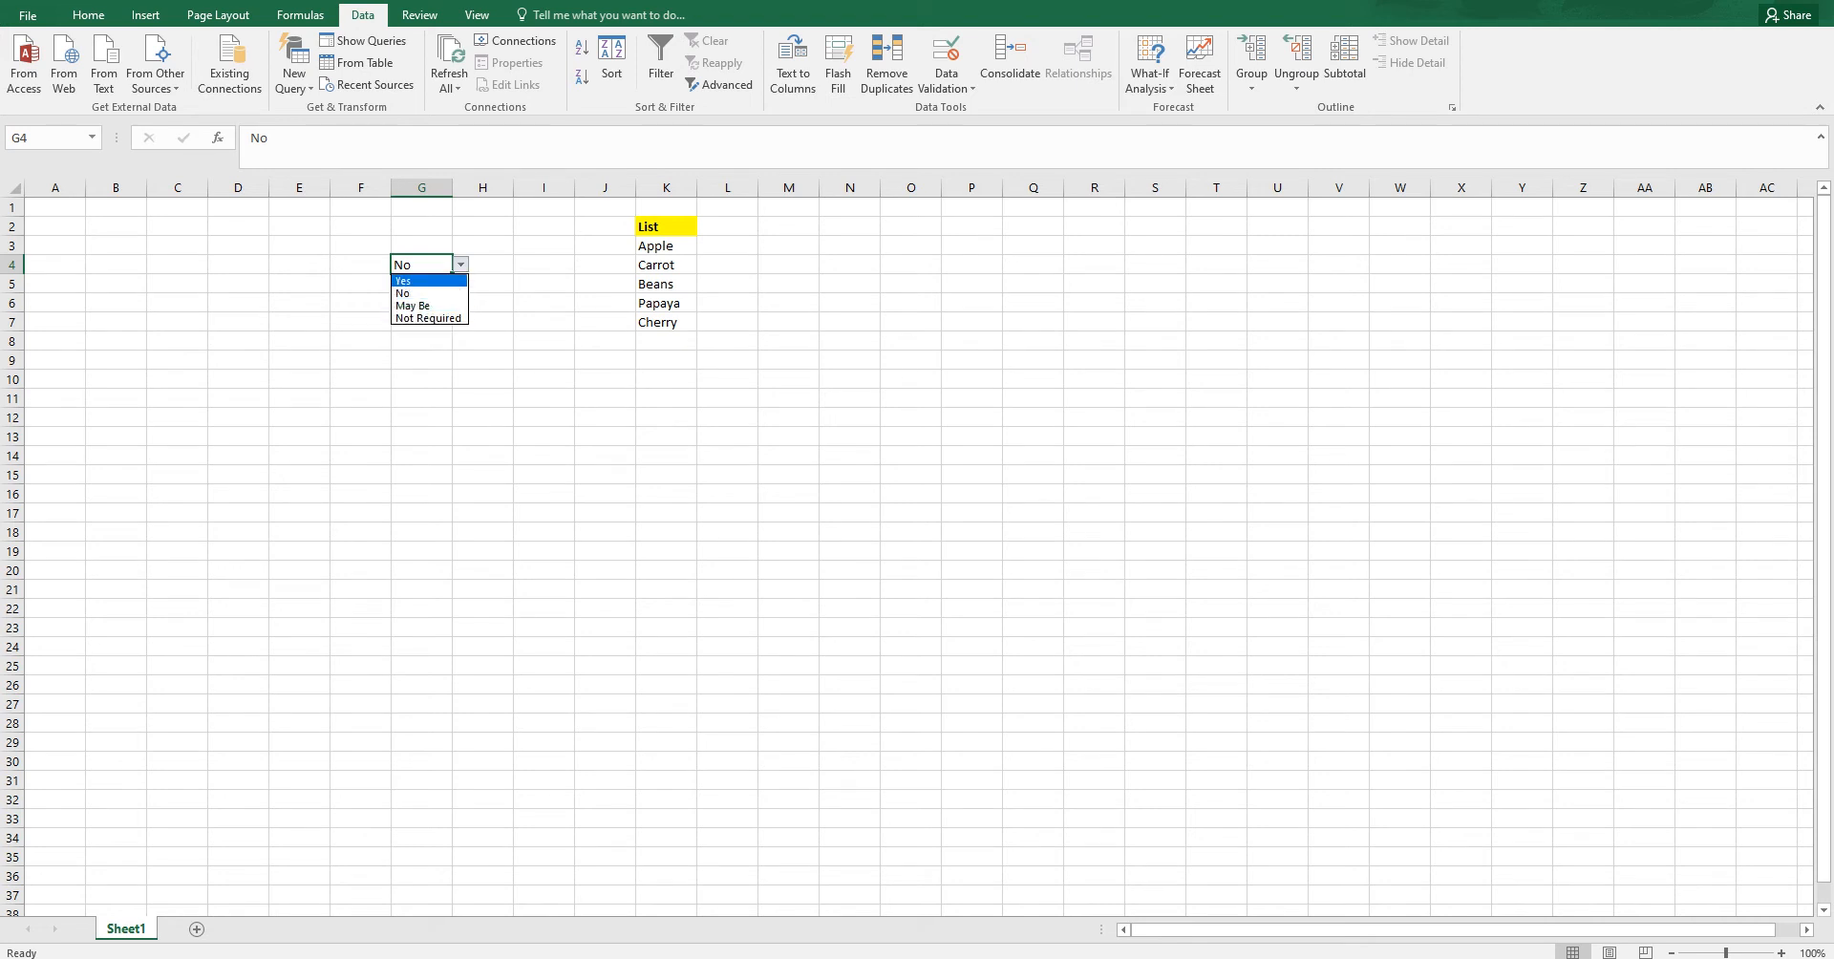
{"action": "key", "text": "Down"}
{"action": "key", "text": "Down"}
{"action": "key", "text": "Down"}
{"action": "key", "text": "Up"}
{"action": "key", "text": "Up"}
{"action": "key", "text": "Down"}
{"action": "key", "text": "Down"}
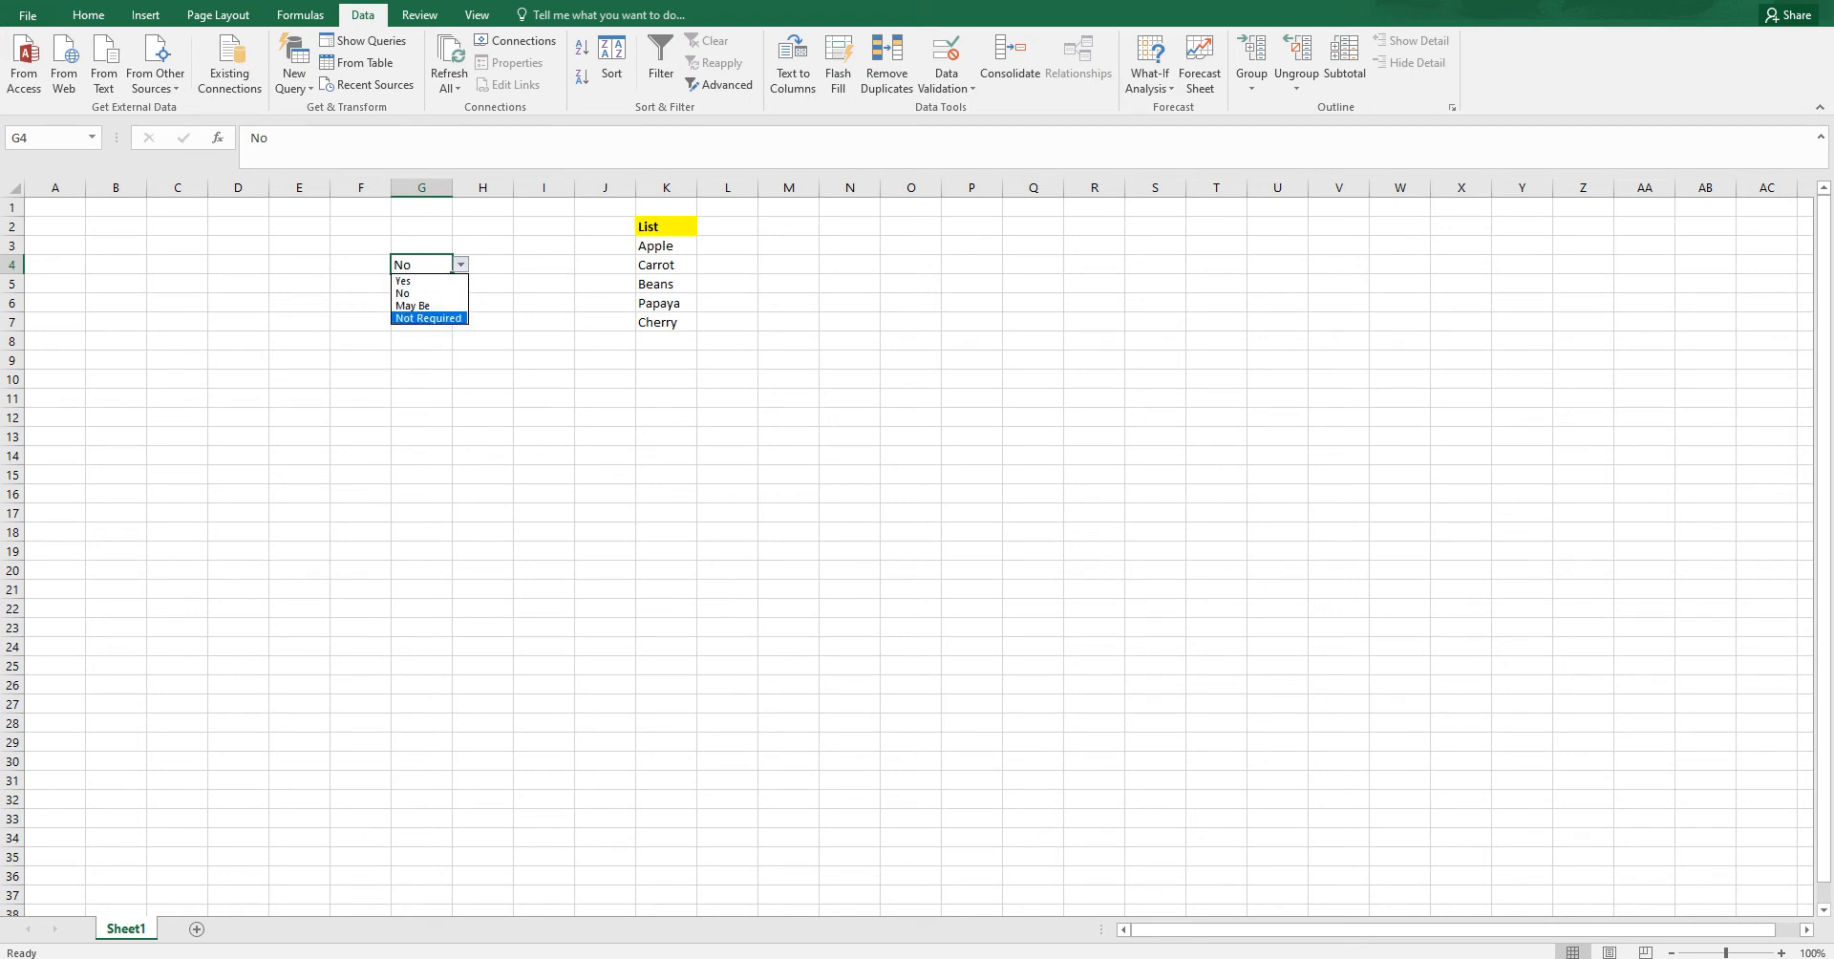
{"action": "key", "text": "Escape"}
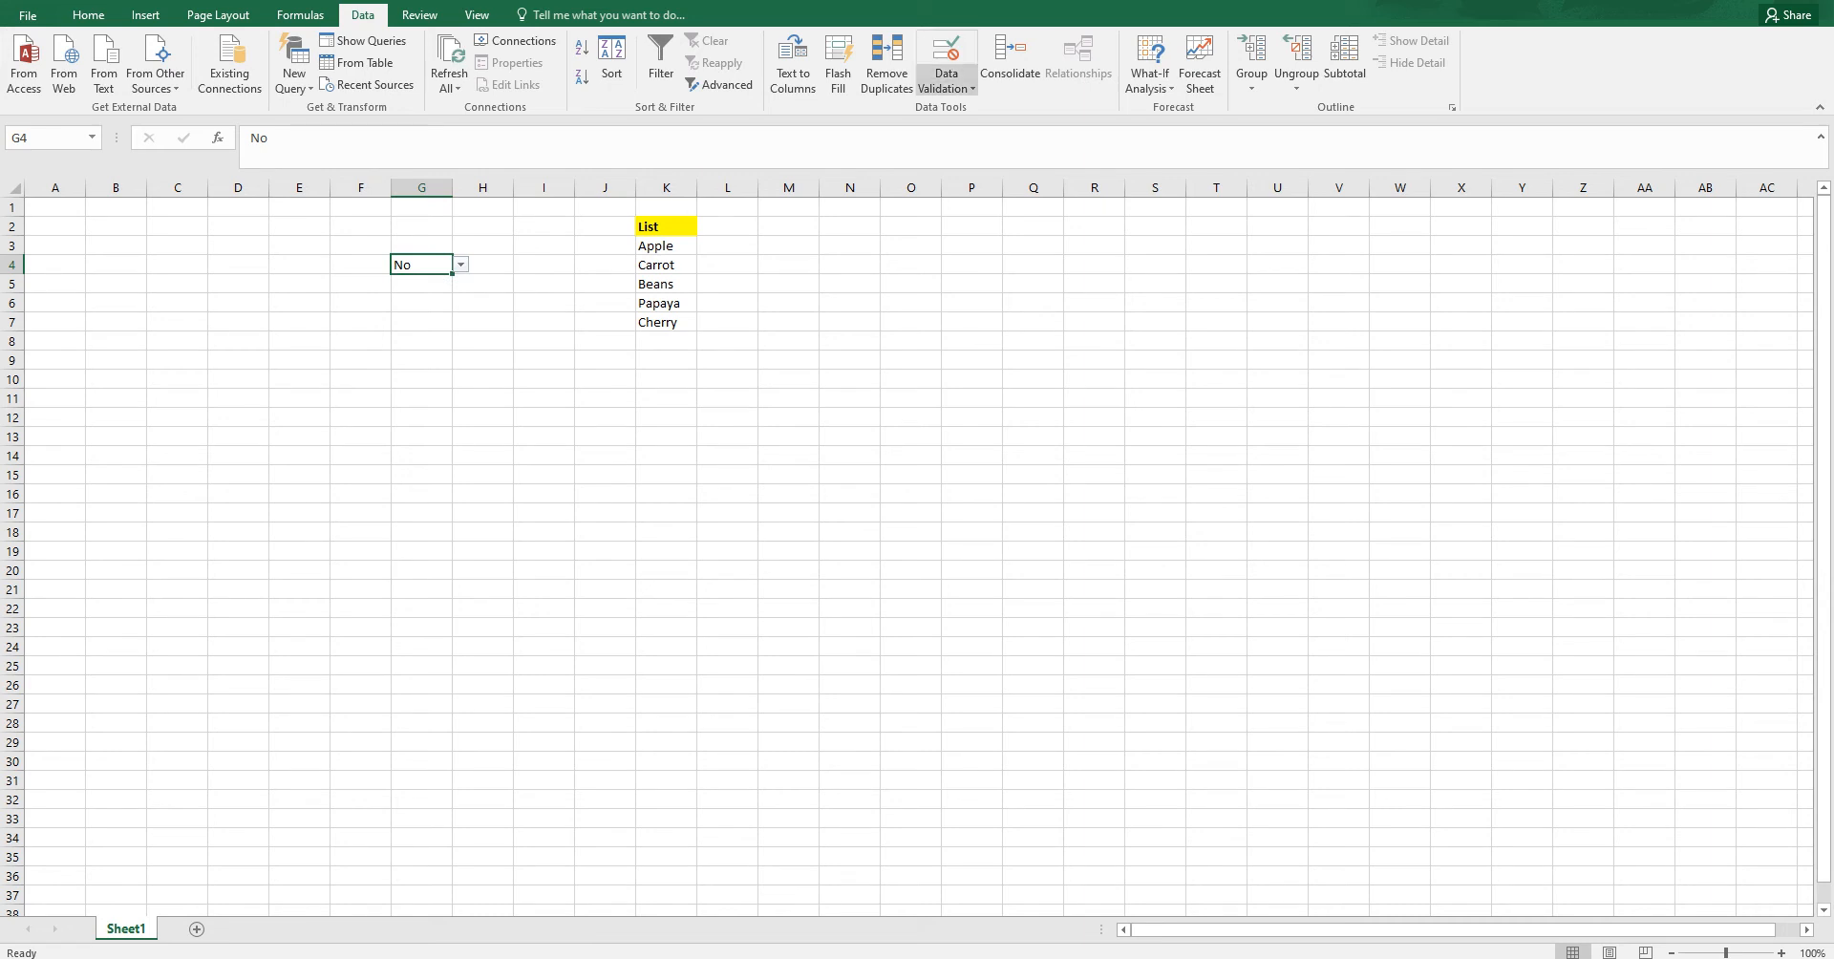
Step: Replace G4's validation list source with the range =$K$3:$K$7 and check the entries in its drop-down
{"action": "left_click", "coordinate": [946, 82]}
{"action": "left_click", "coordinate": [965, 126]}
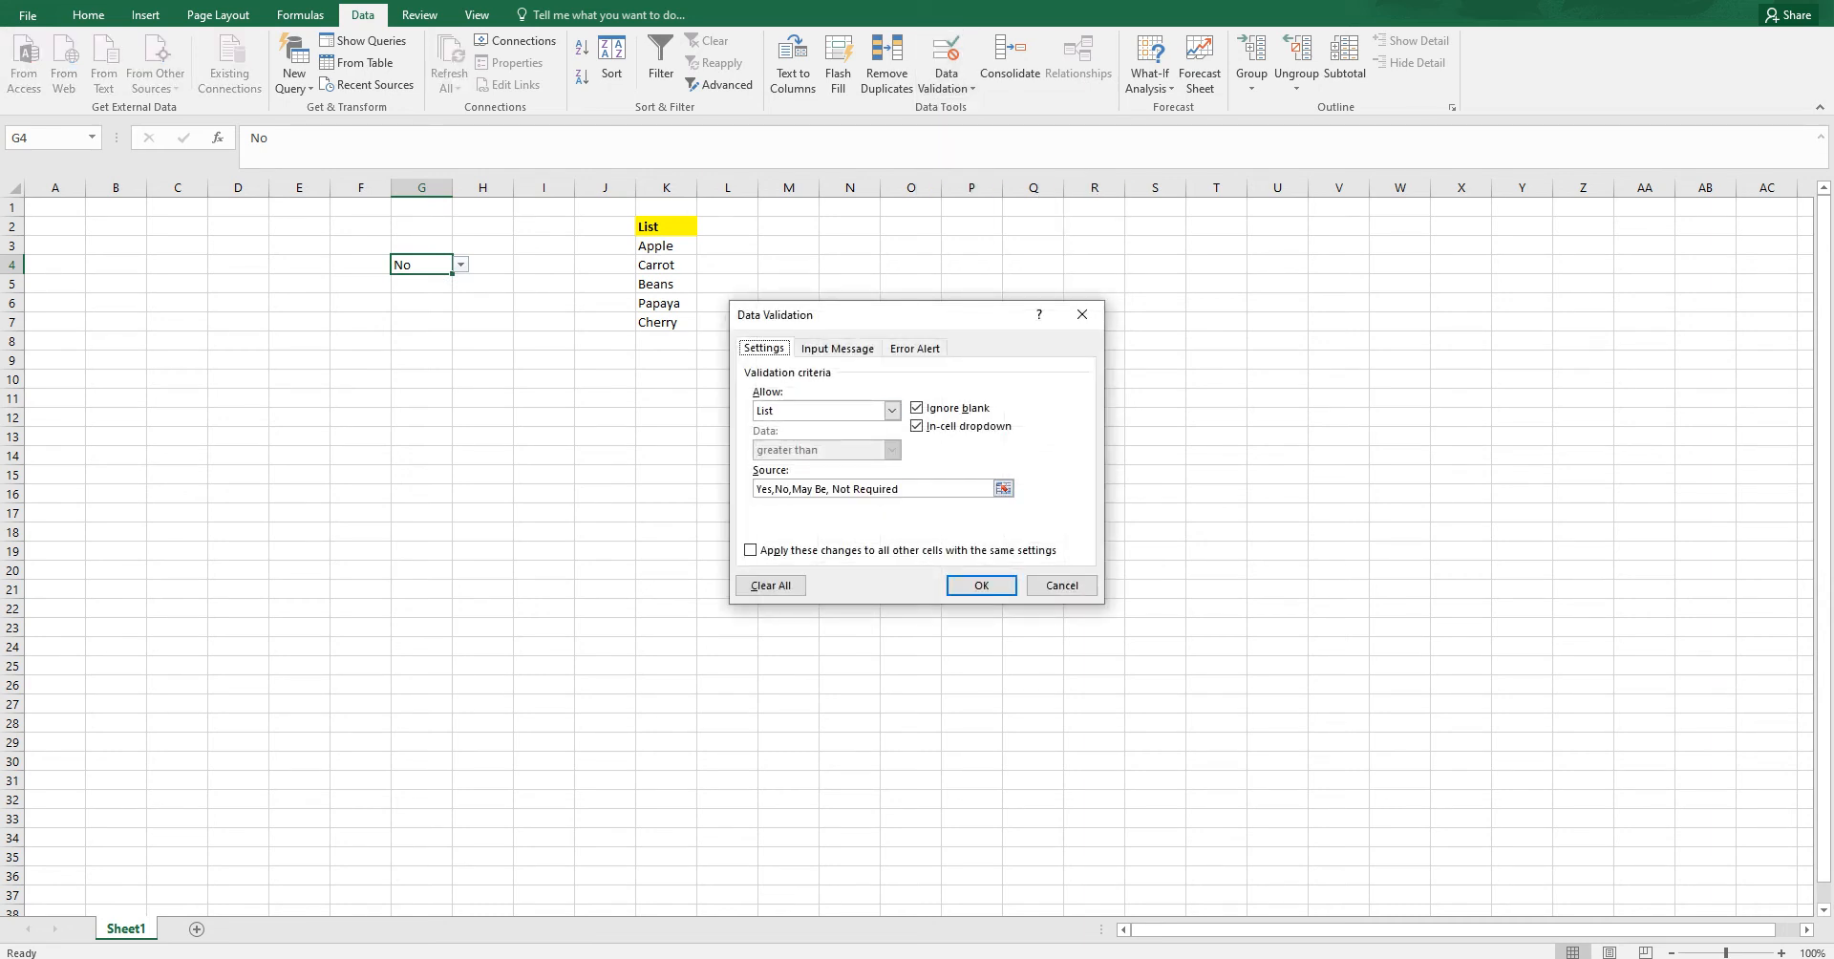
{"action": "left_click_drag", "start_coordinate": [901, 489], "coordinate": [754, 489]}
{"action": "key", "text": "BackSpace"}
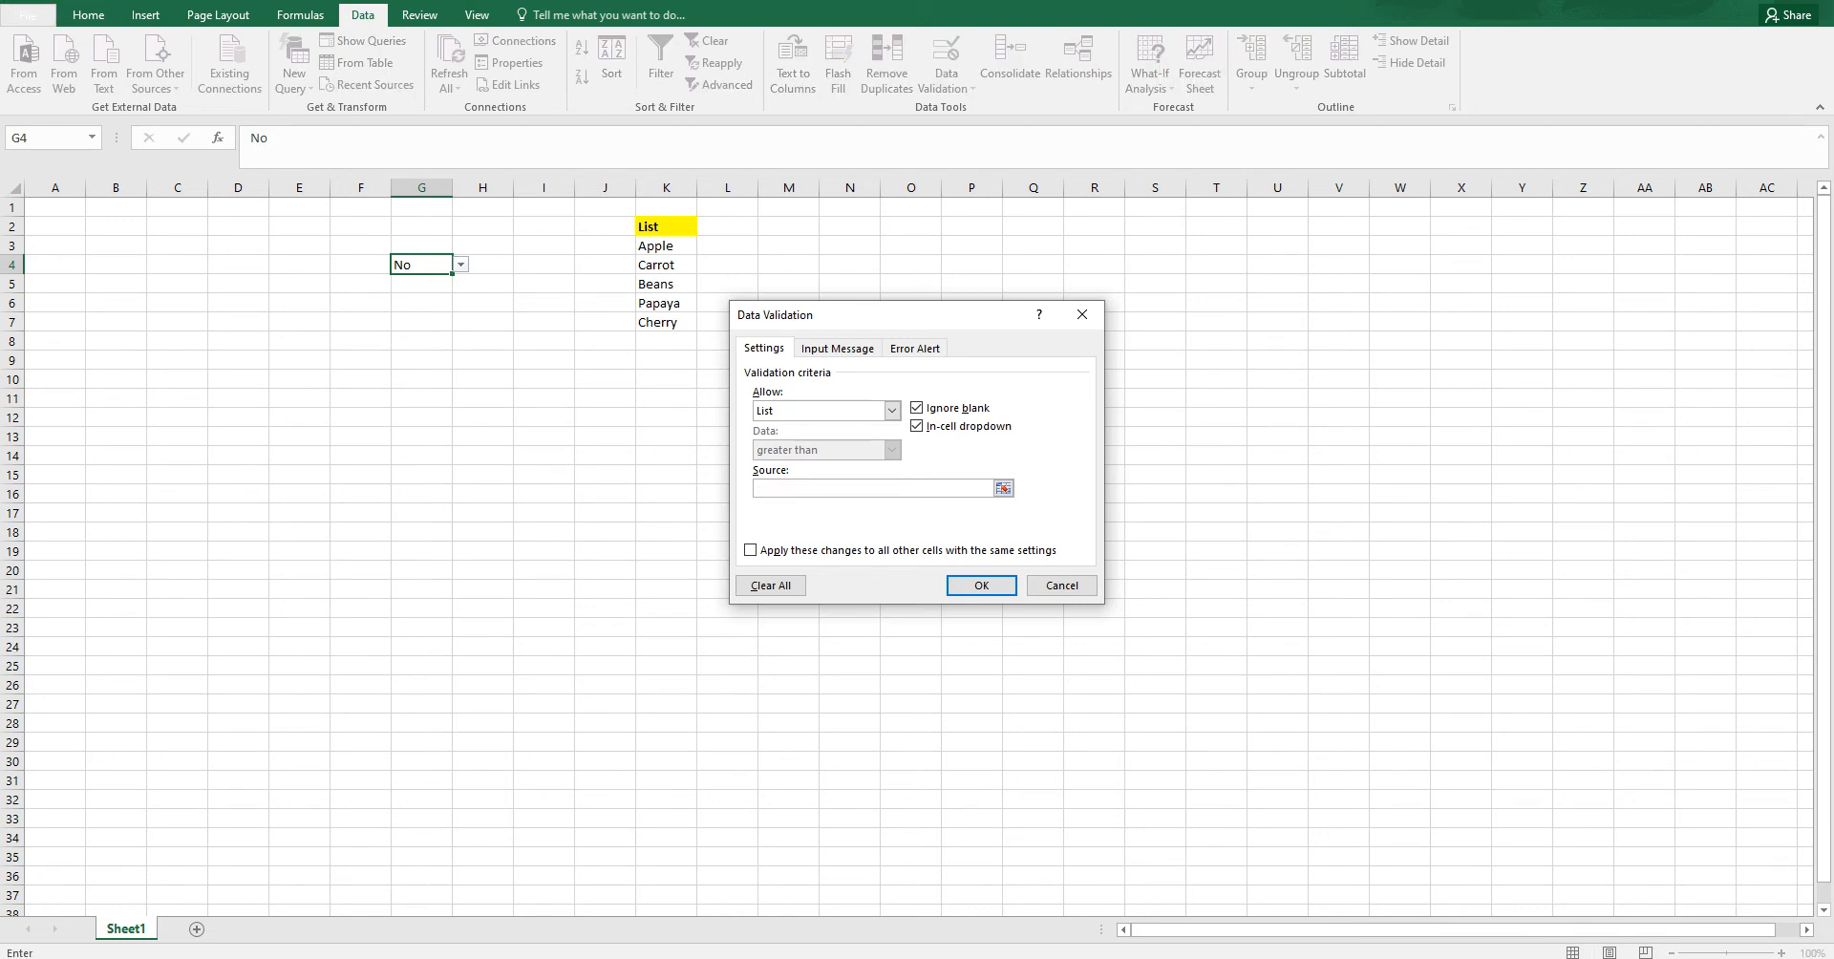
{"action": "left_click_drag", "start_coordinate": [666, 247], "coordinate": [669, 322]}
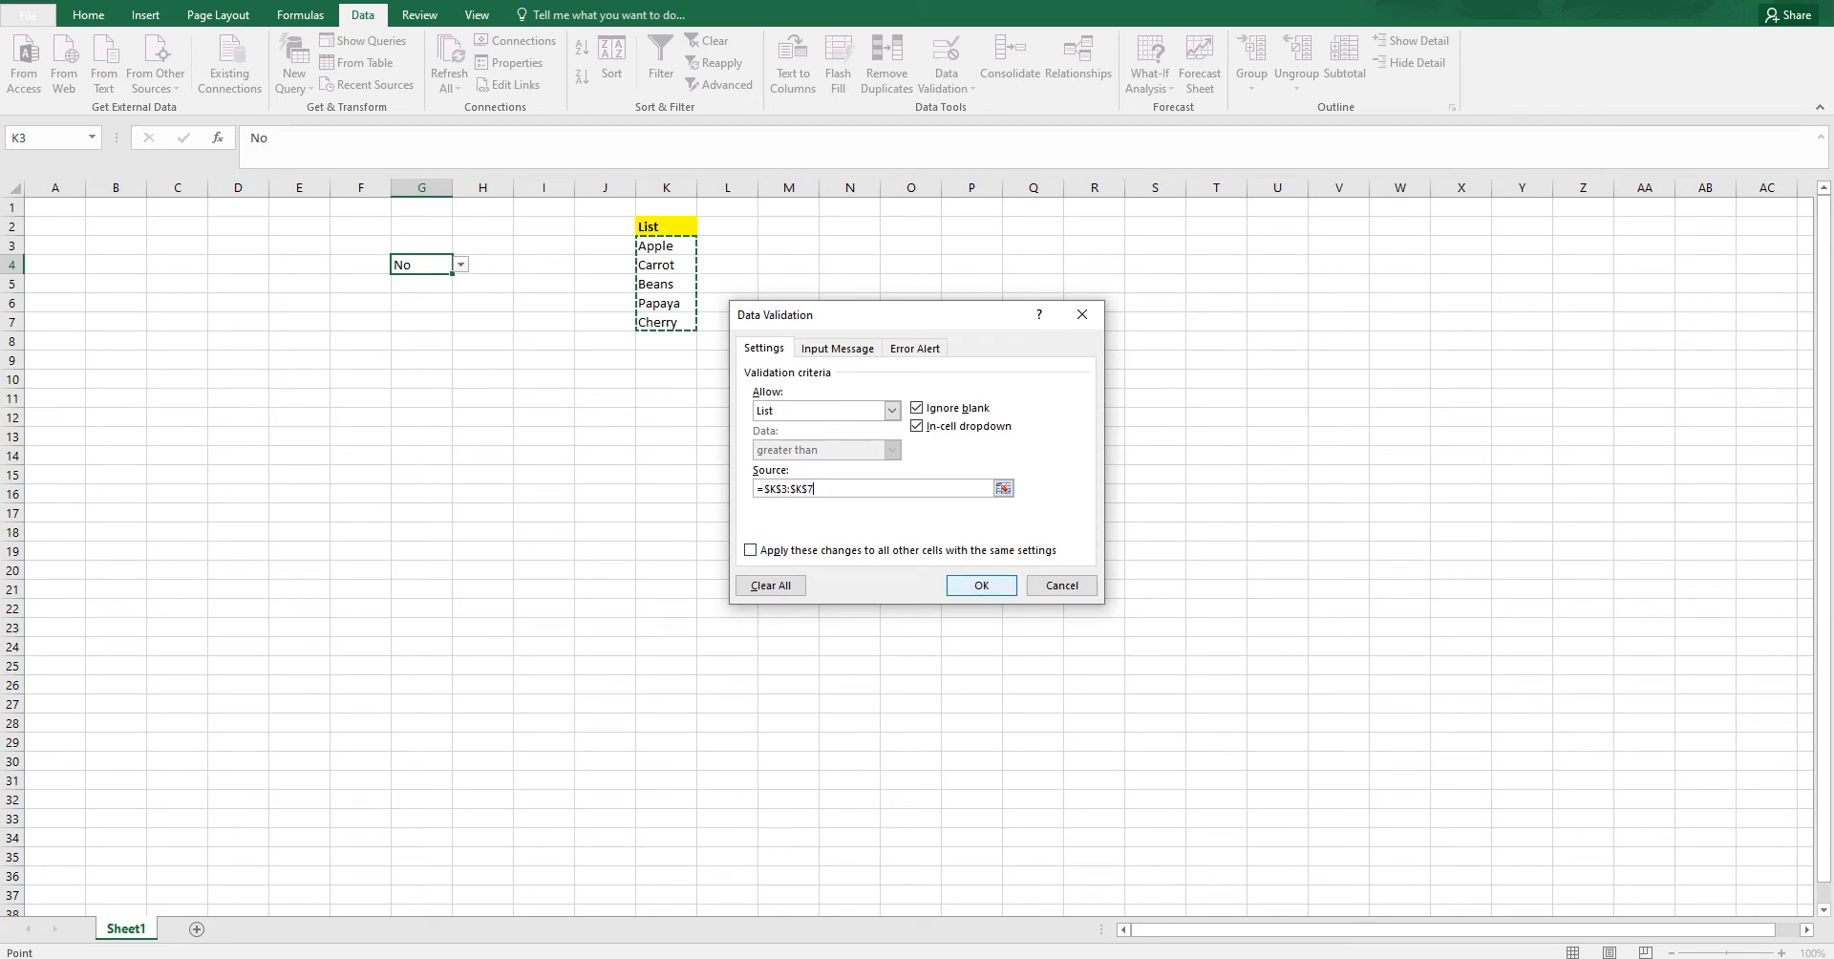
{"action": "key", "text": "Return"}
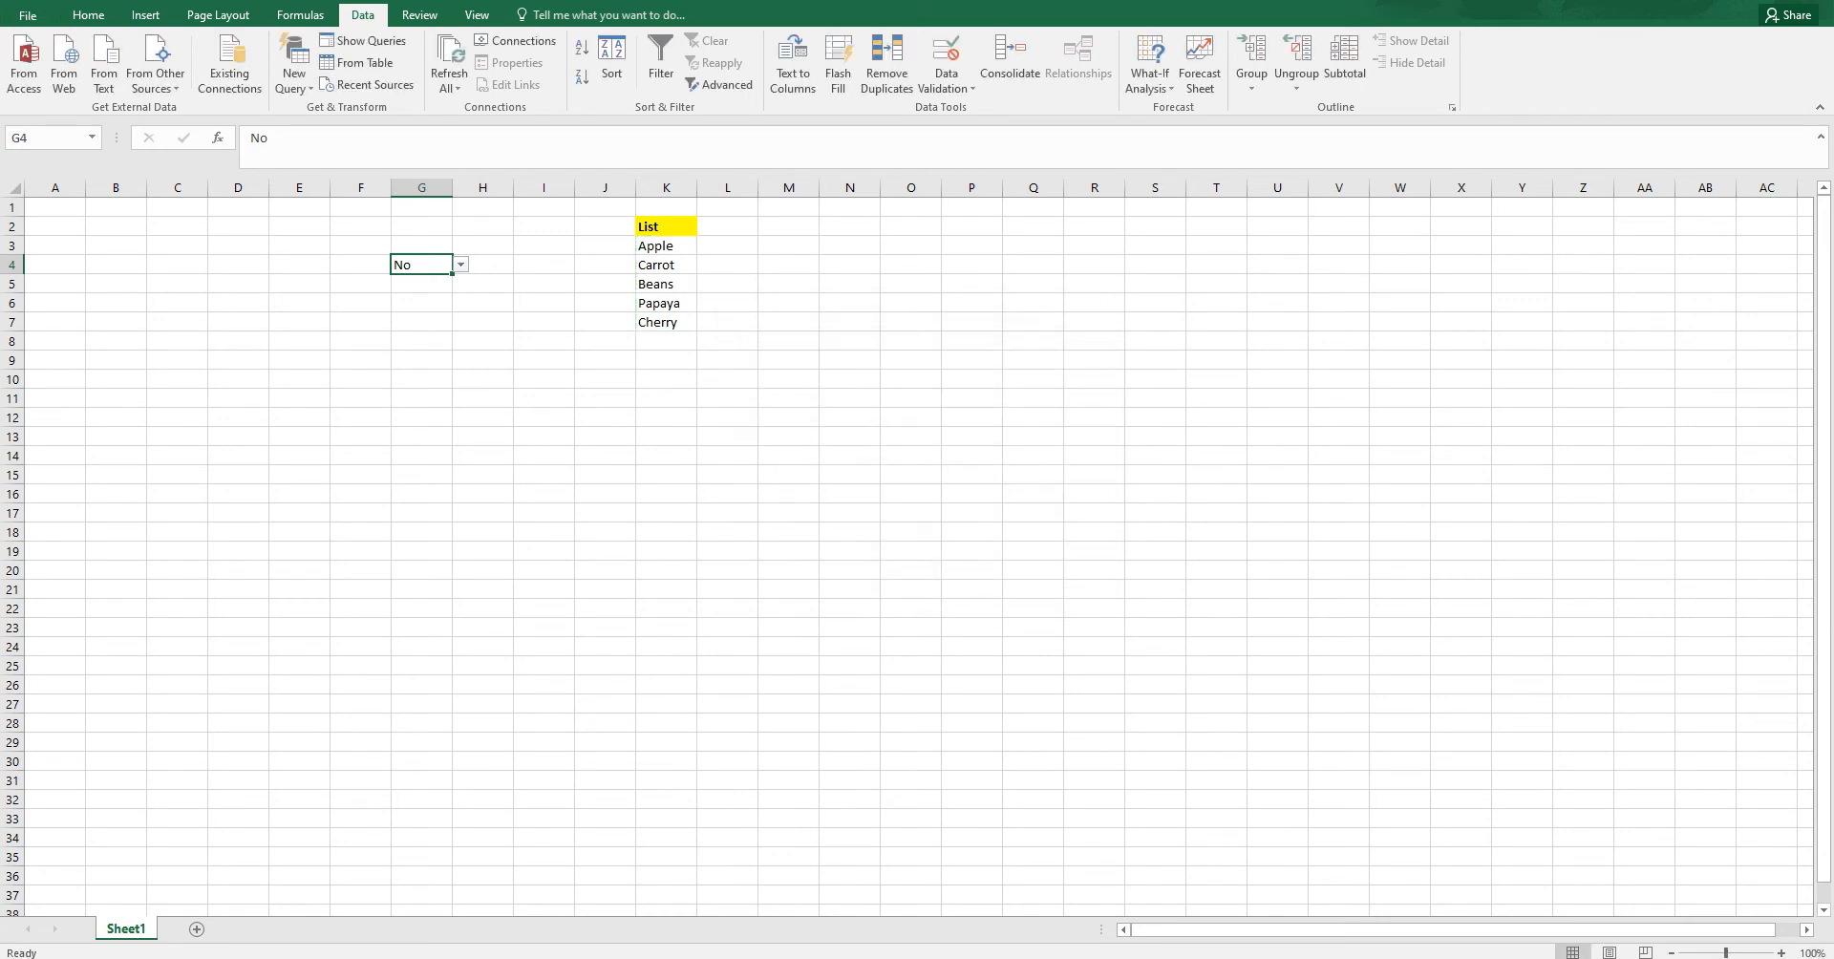
{"action": "left_click", "coordinate": [460, 264]}
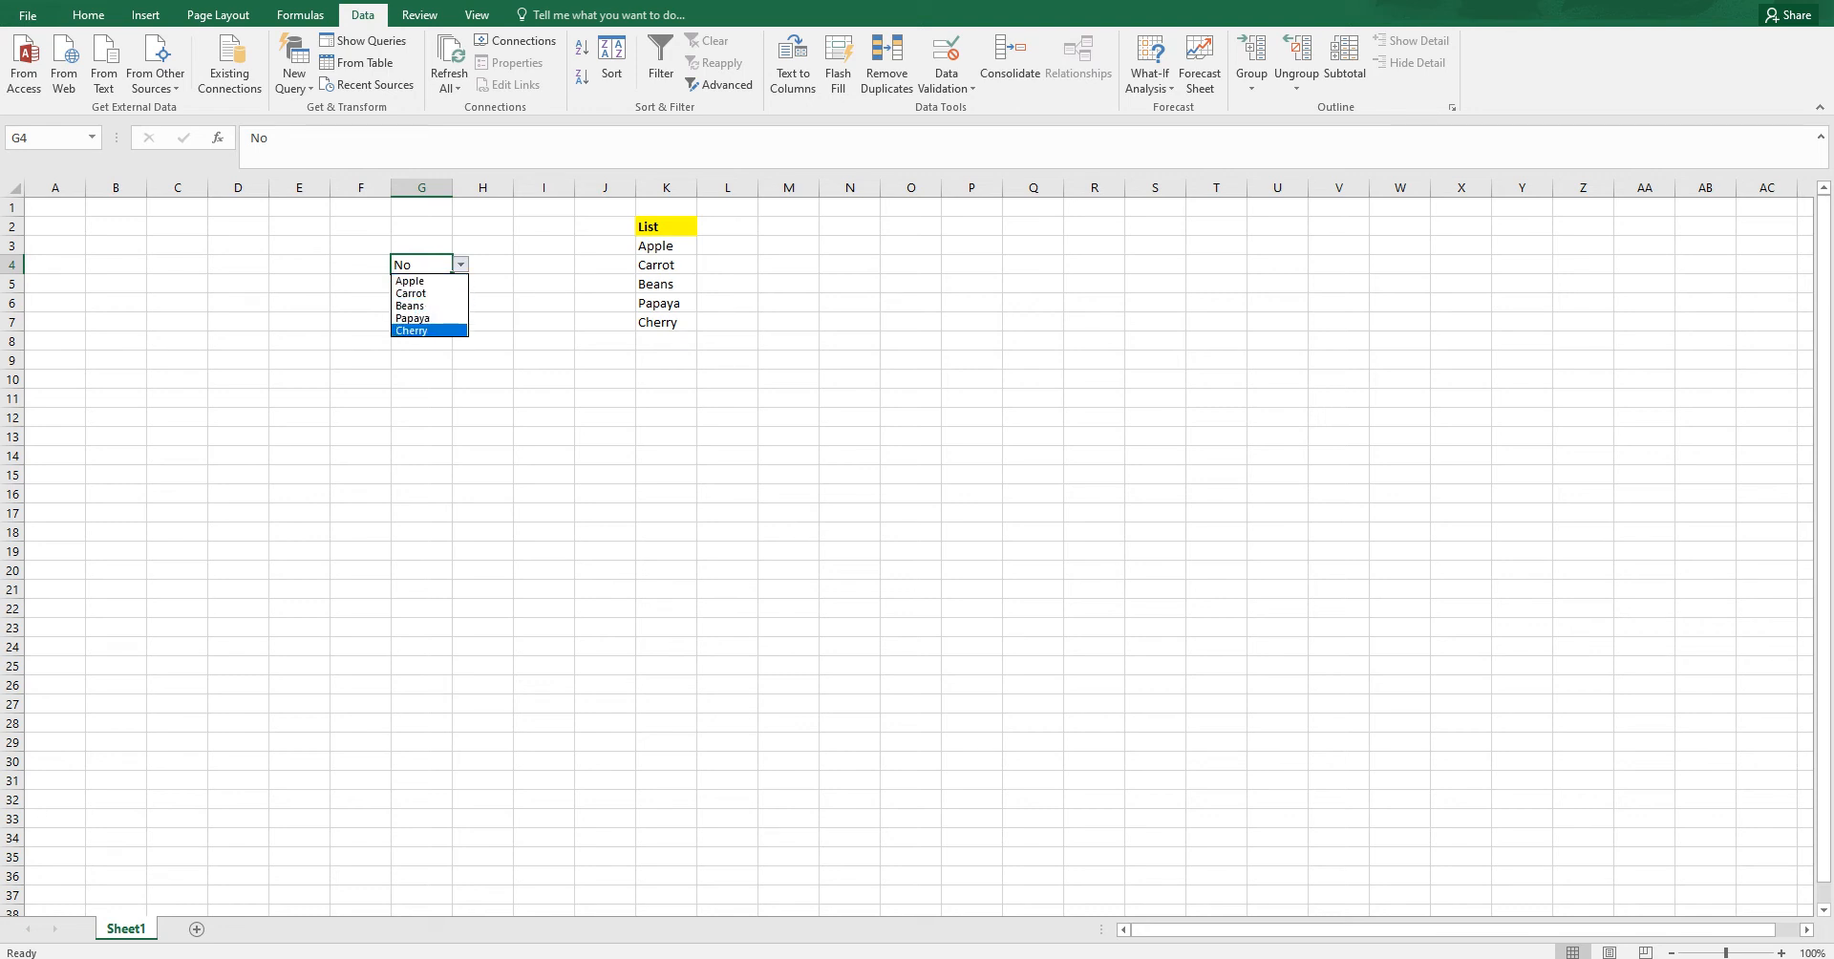
{"action": "key", "text": "Escape"}
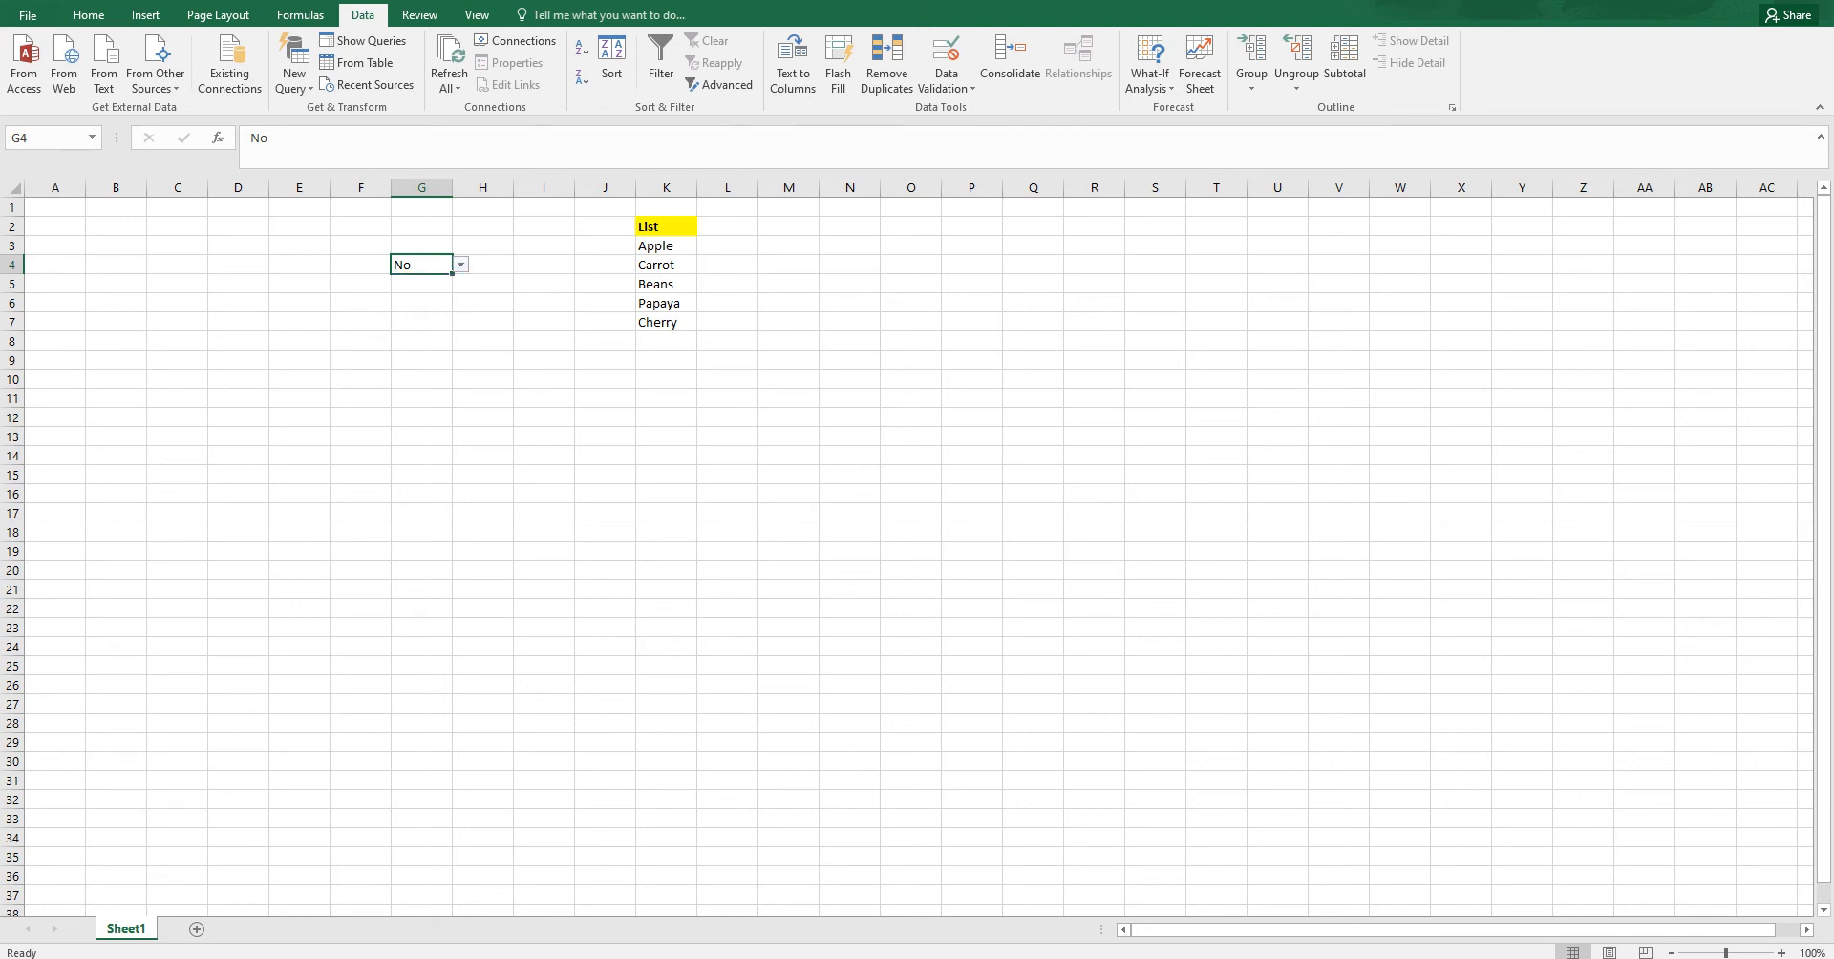
{"action": "left_click", "coordinate": [945, 82]}
{"action": "left_click", "coordinate": [979, 111]}
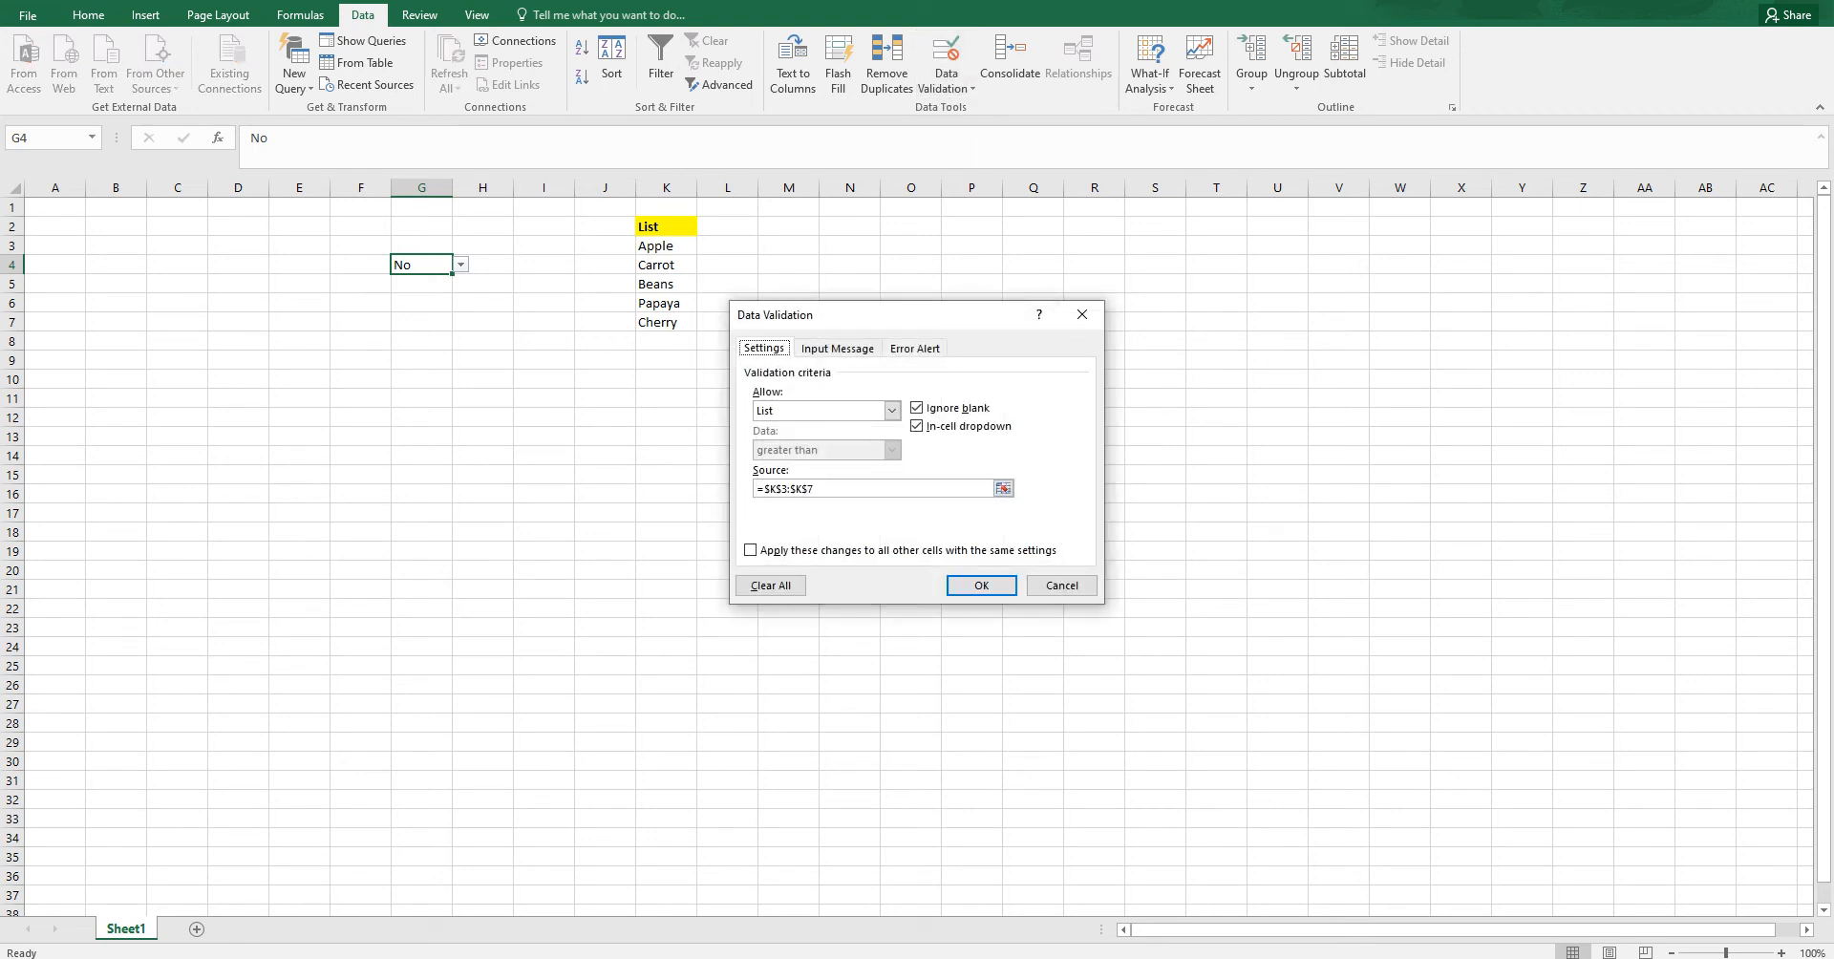
{"action": "left_click", "coordinate": [892, 409]}
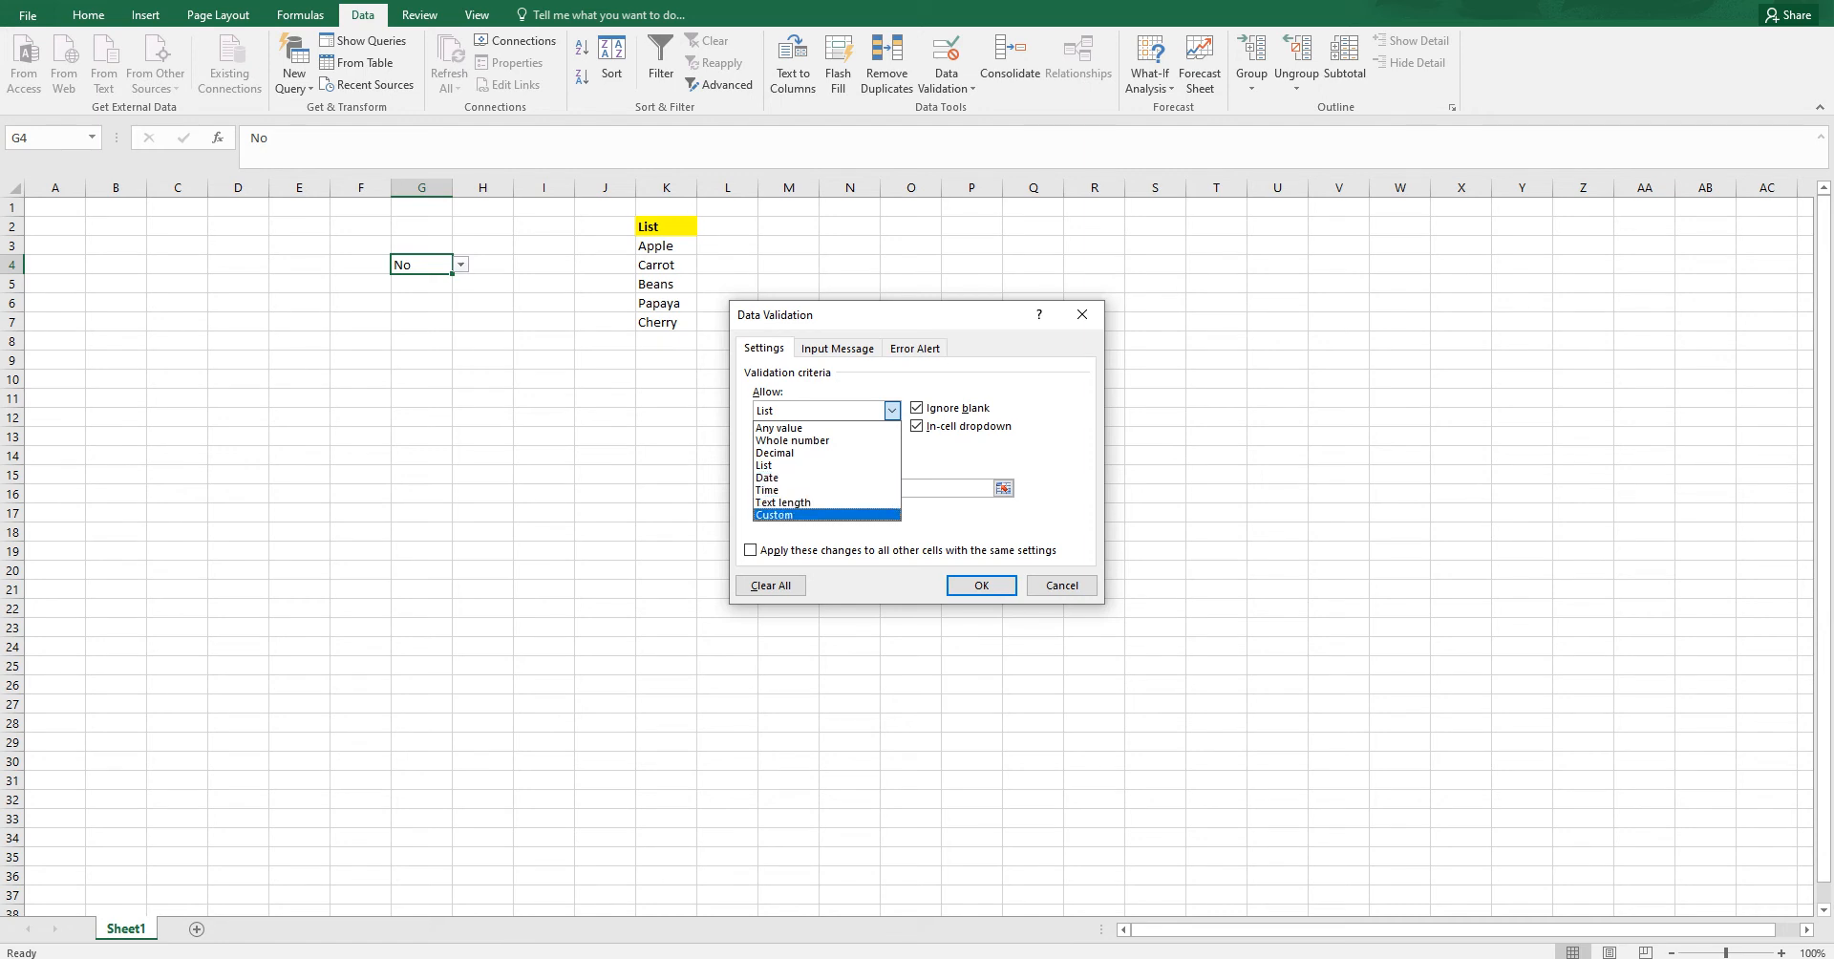
{"action": "left_click", "coordinate": [828, 502]}
{"action": "left_click", "coordinate": [893, 410]}
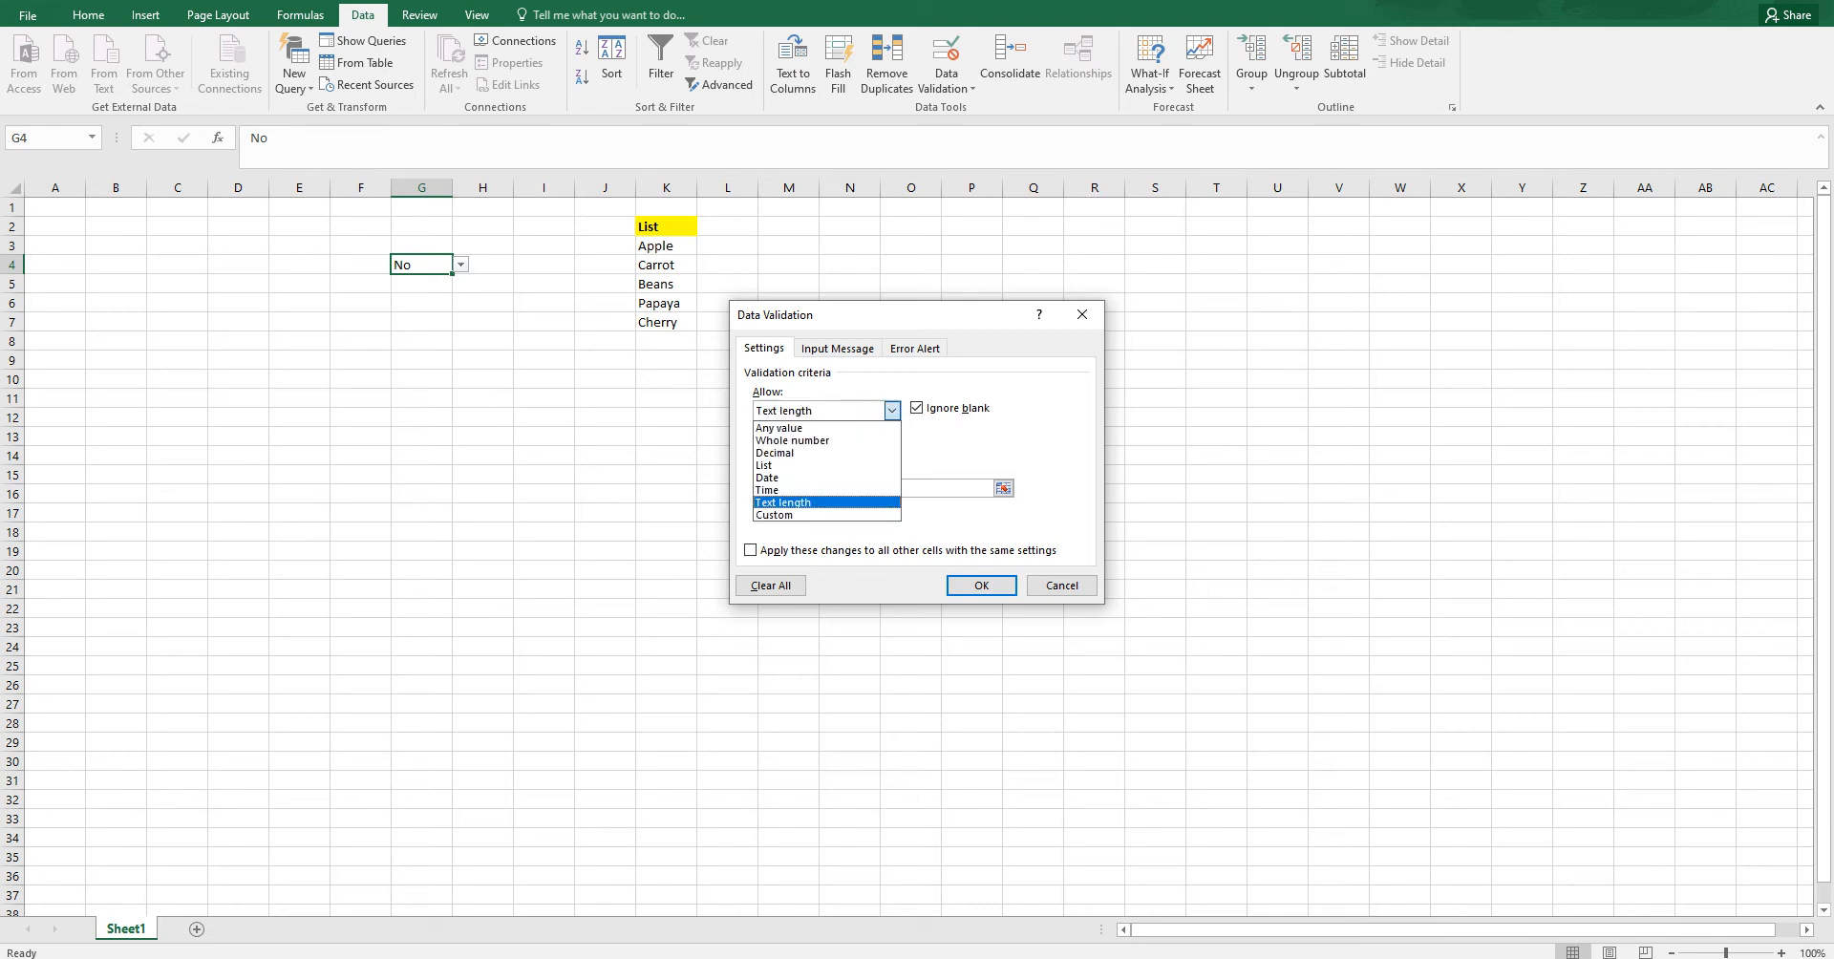
{"action": "left_click", "coordinate": [828, 515]}
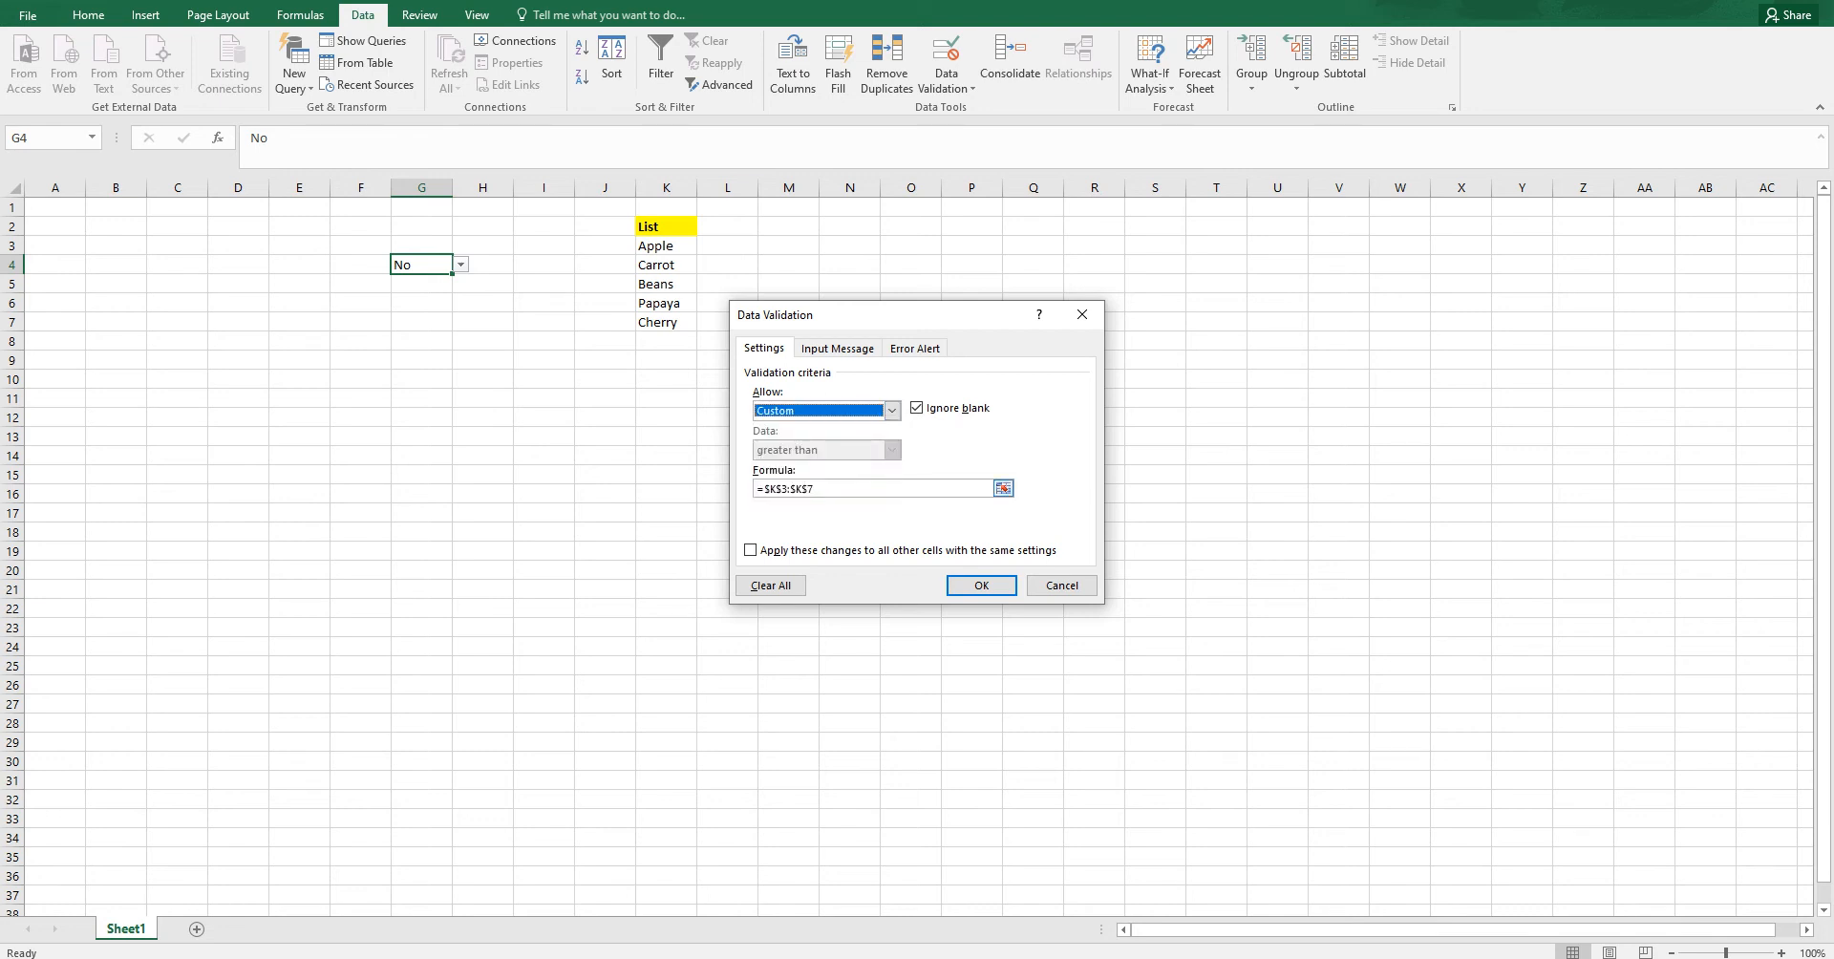
{"action": "left_click_drag", "start_coordinate": [979, 489], "coordinate": [755, 489]}
{"action": "key", "text": "BackSpace"}
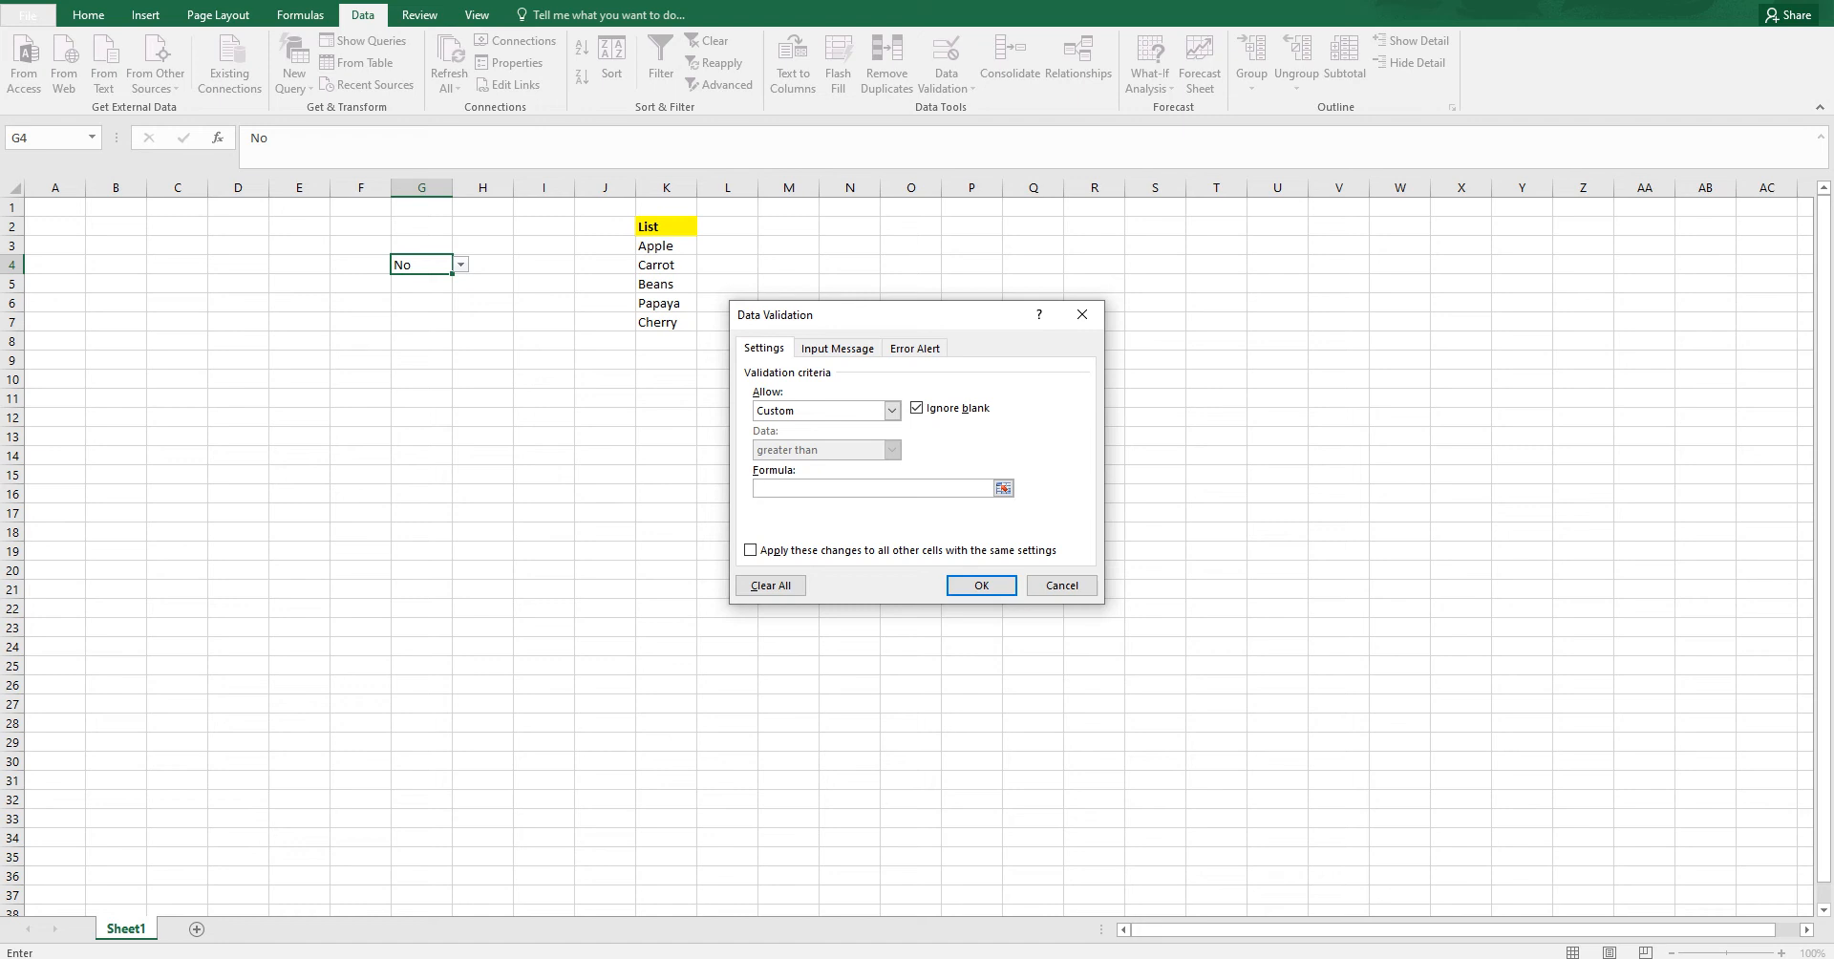
{"action": "left_click", "coordinate": [1061, 586]}
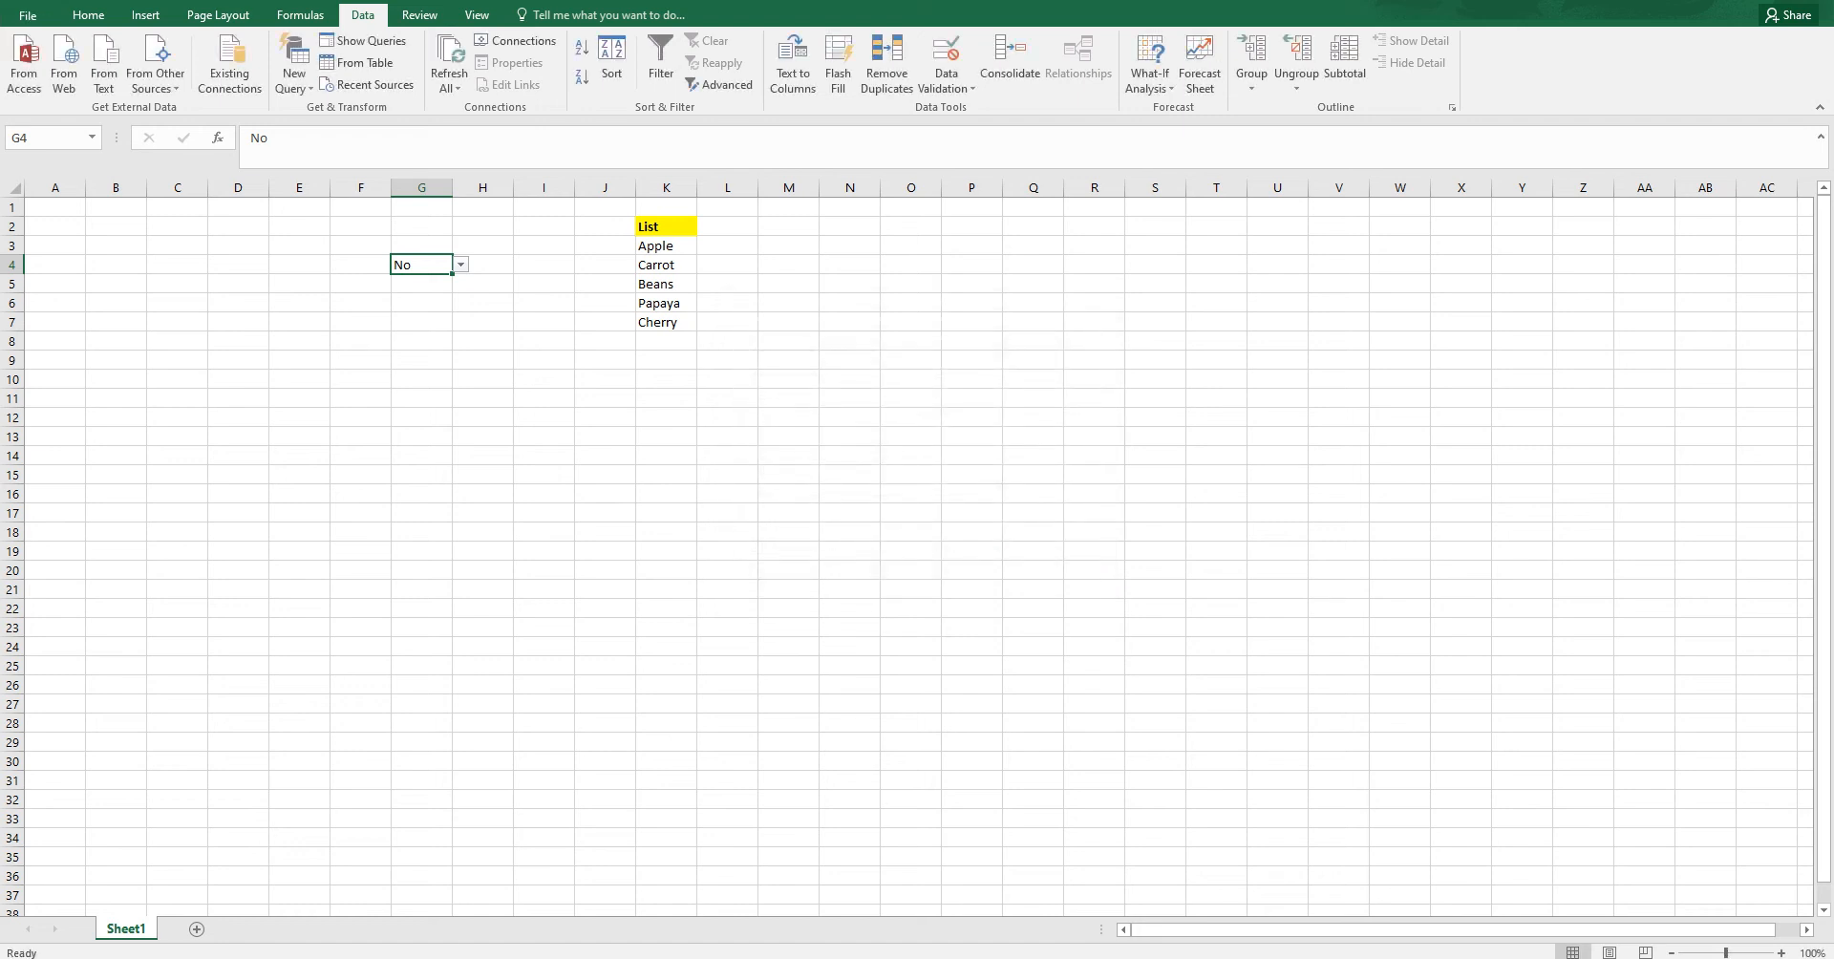
Step: Try to enter Vegentables in cell G4
{"action": "type", "text": "Vegentable"}
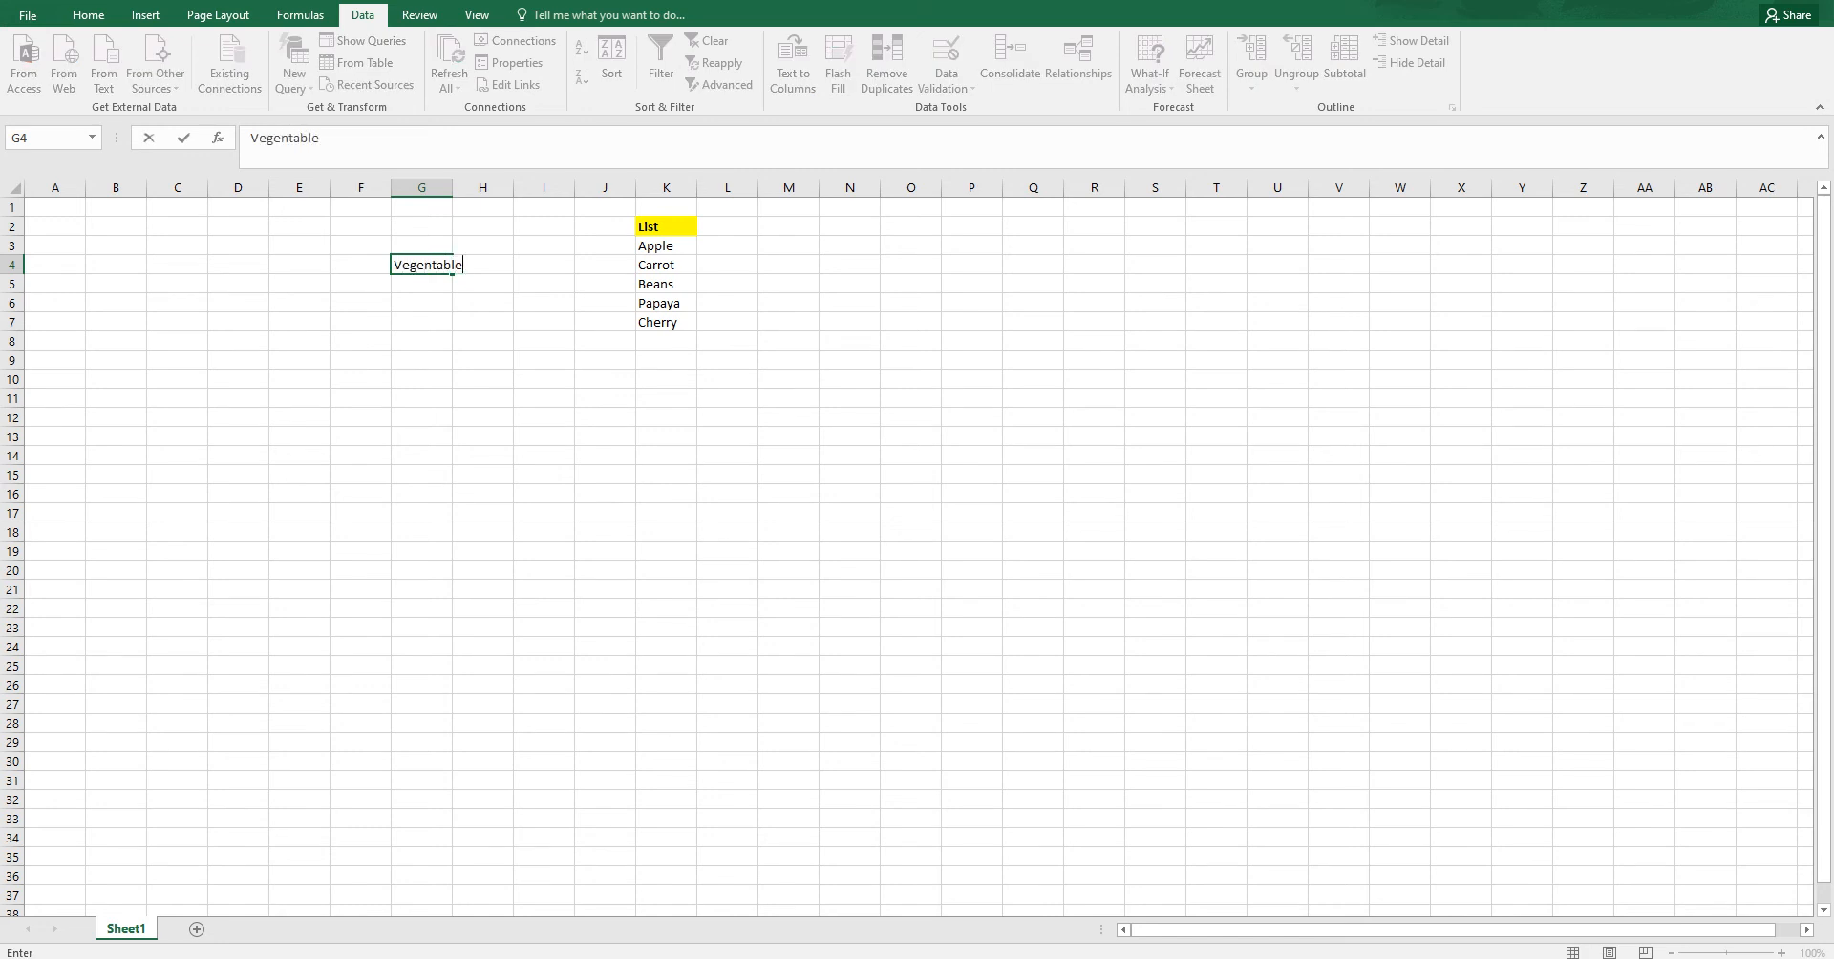
{"action": "key", "text": "Return"}
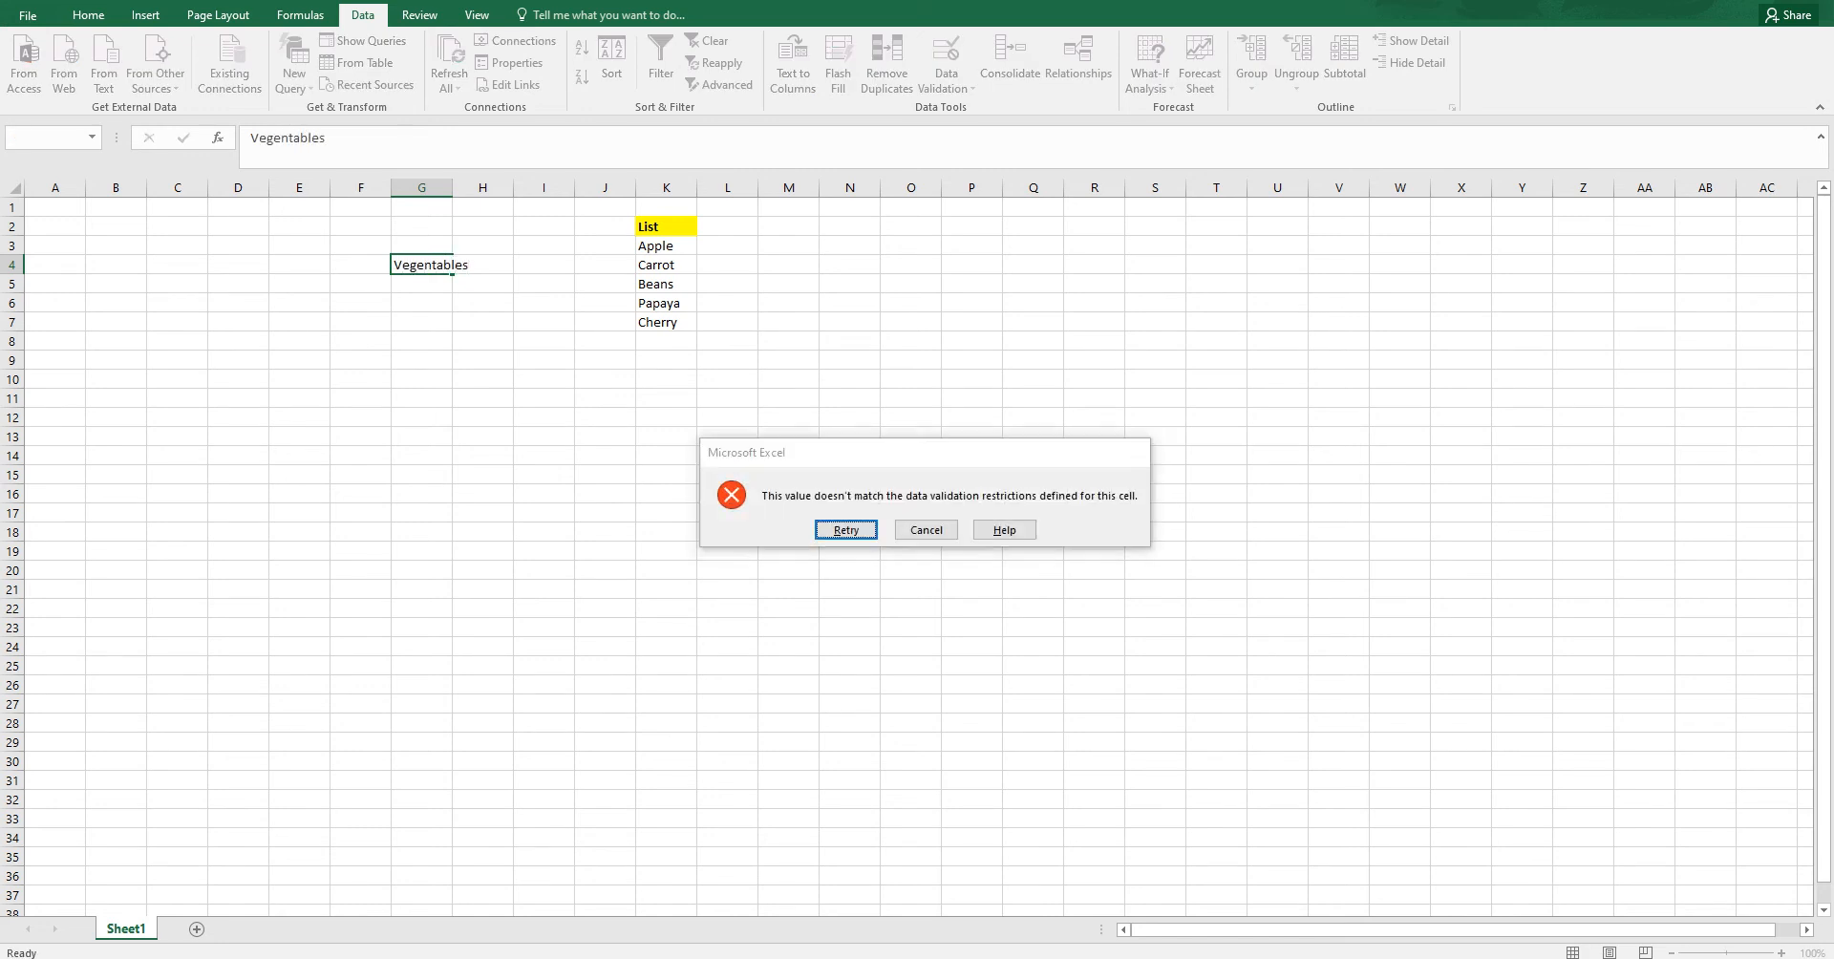
{"action": "key", "text": "Escape"}
Step: Enter the label Bvegetabl in F4 and open the drop-down of the neighbouring cell G4
{"action": "key", "text": "Left"}
{"action": "type", "text": "B"}
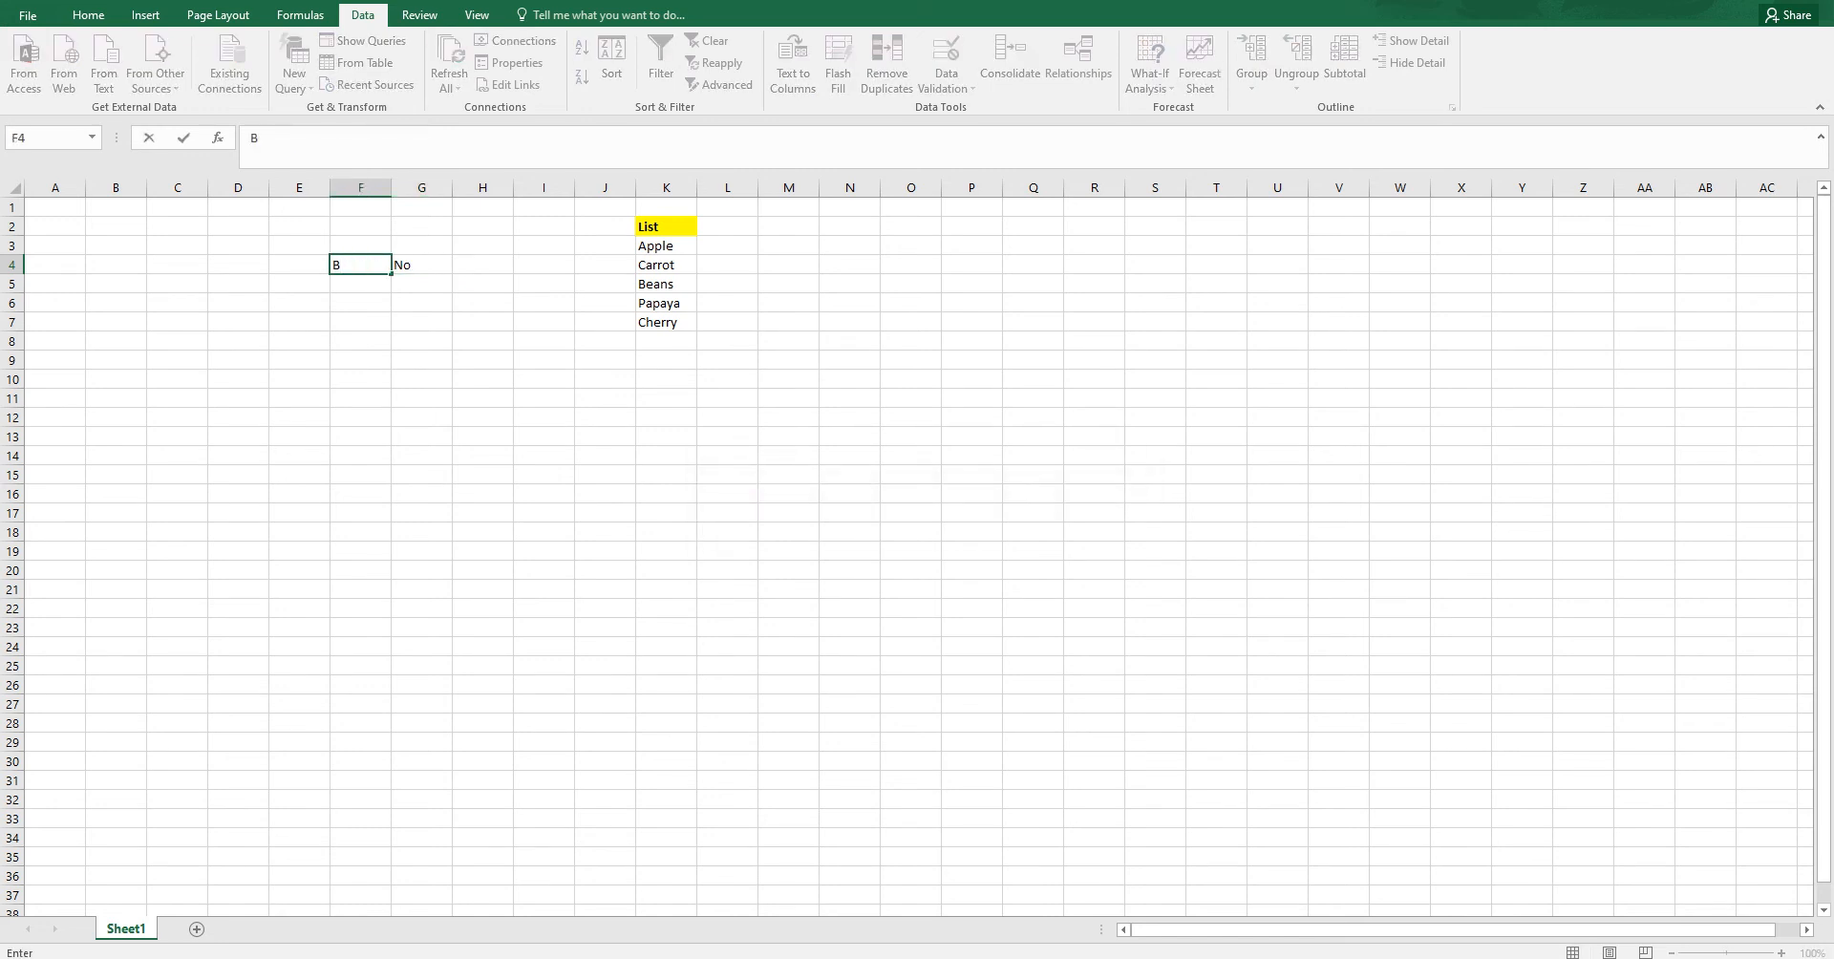
{"action": "type", "text": "vegetabl"}
{"action": "key", "text": "Right"}
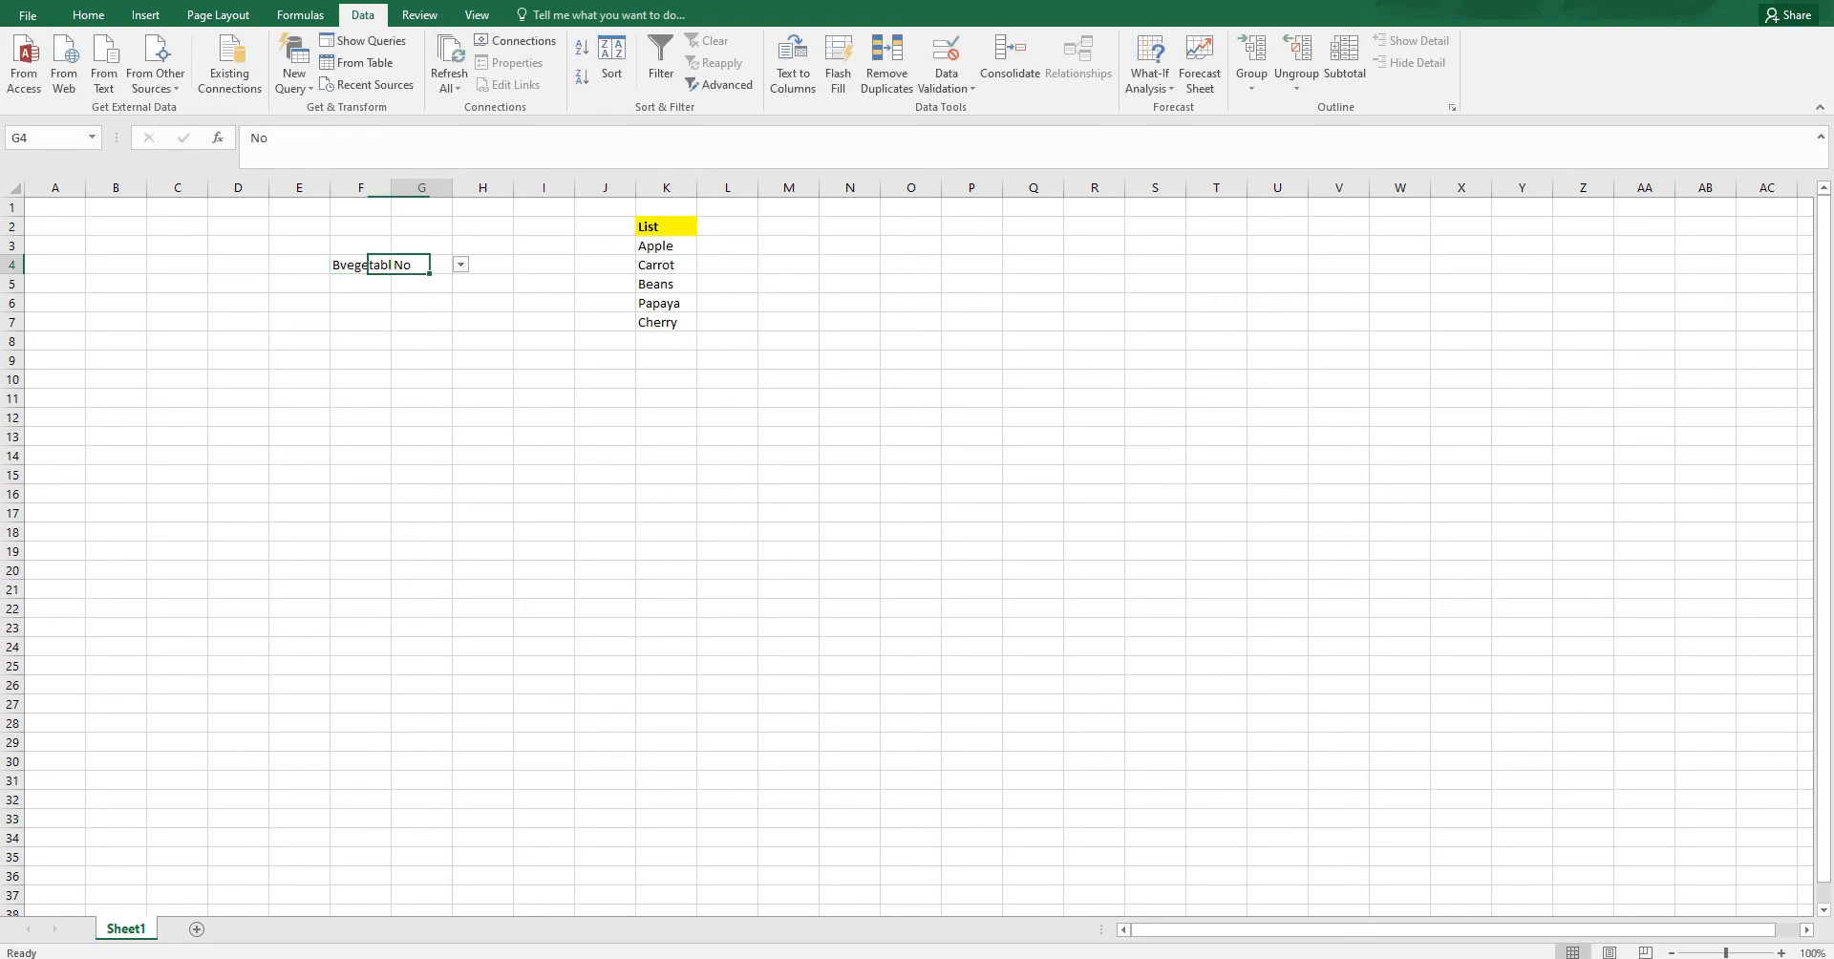
{"action": "left_click", "coordinate": [460, 264]}
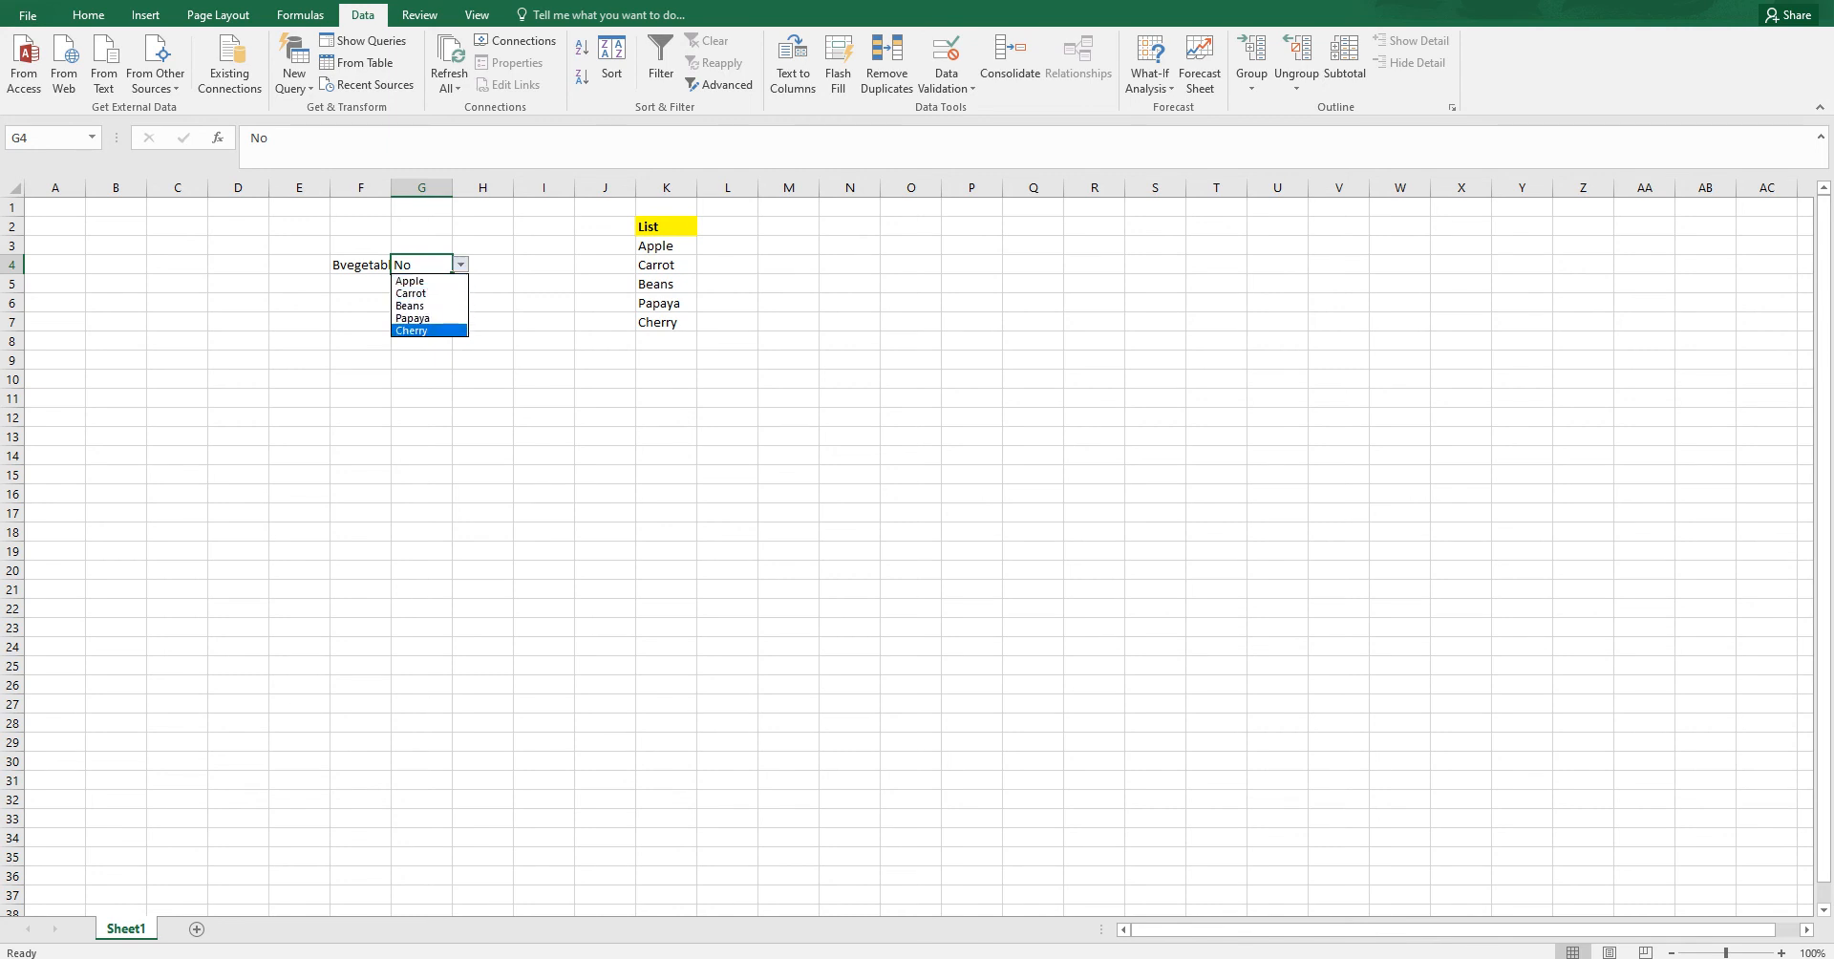
Step: Enter the label Fruits in F5 and move to G5
{"action": "left_click", "coordinate": [360, 303]}
{"action": "left_click", "coordinate": [360, 285]}
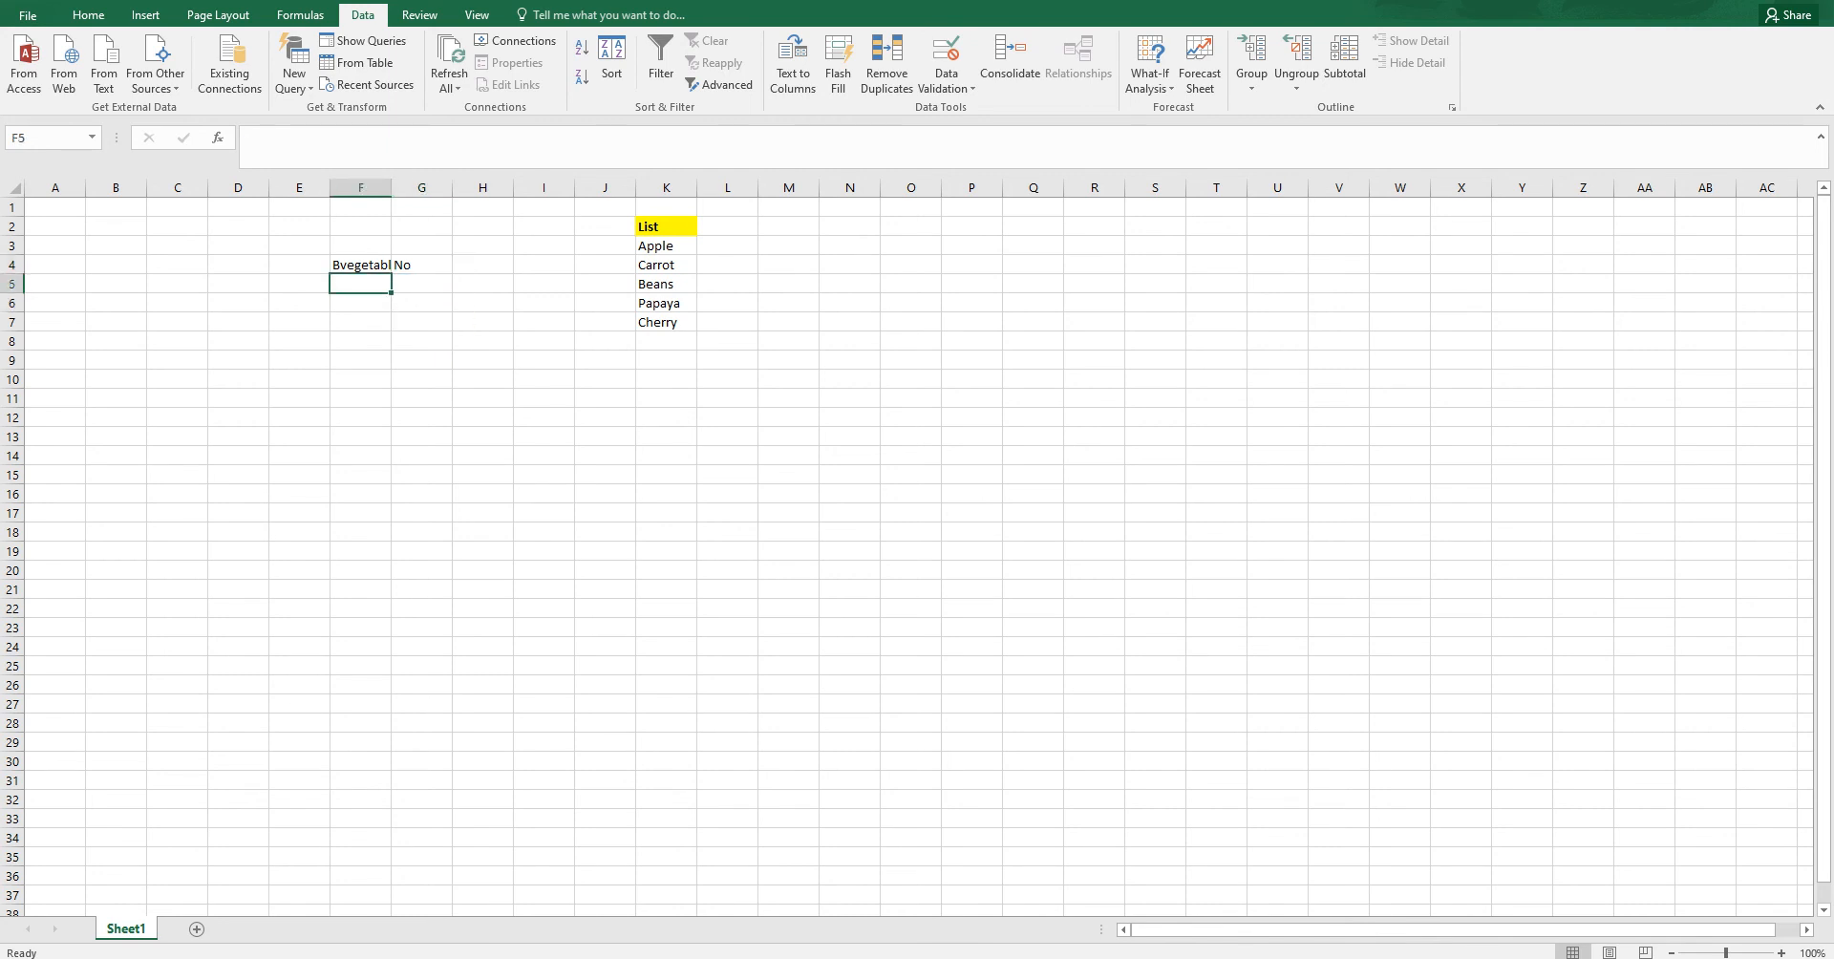
{"action": "type", "text": "Fruits"}
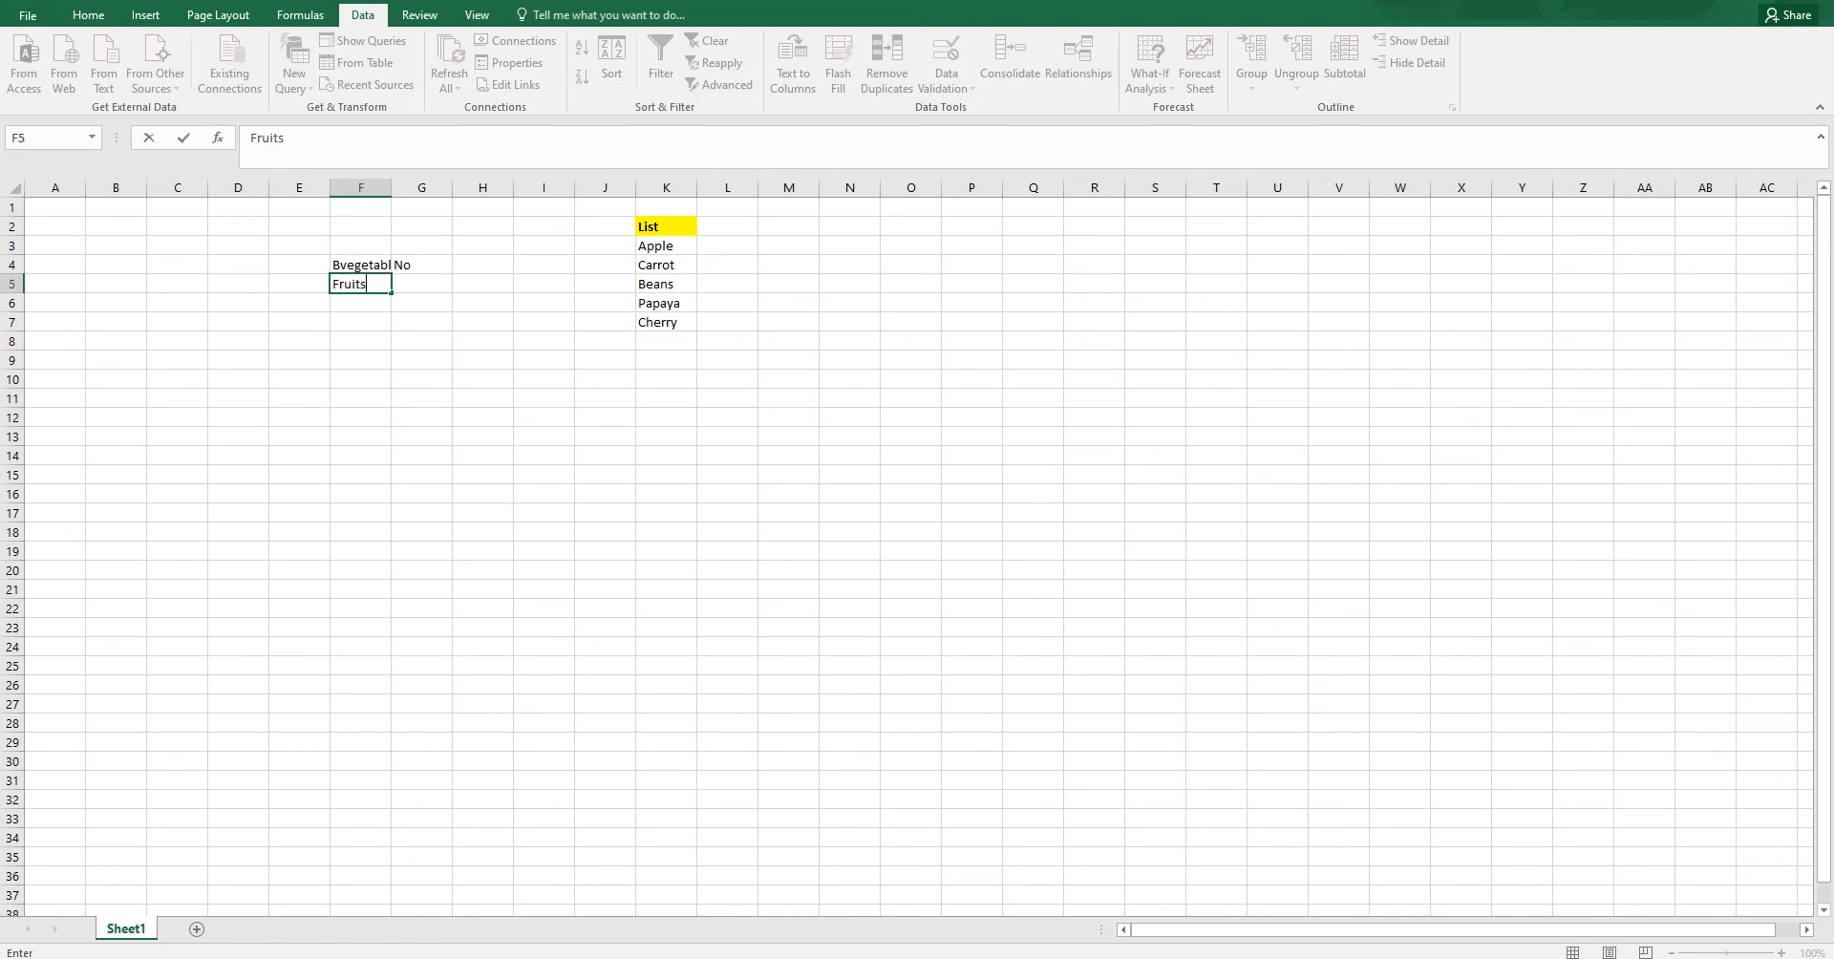
{"action": "key", "text": "Tab"}
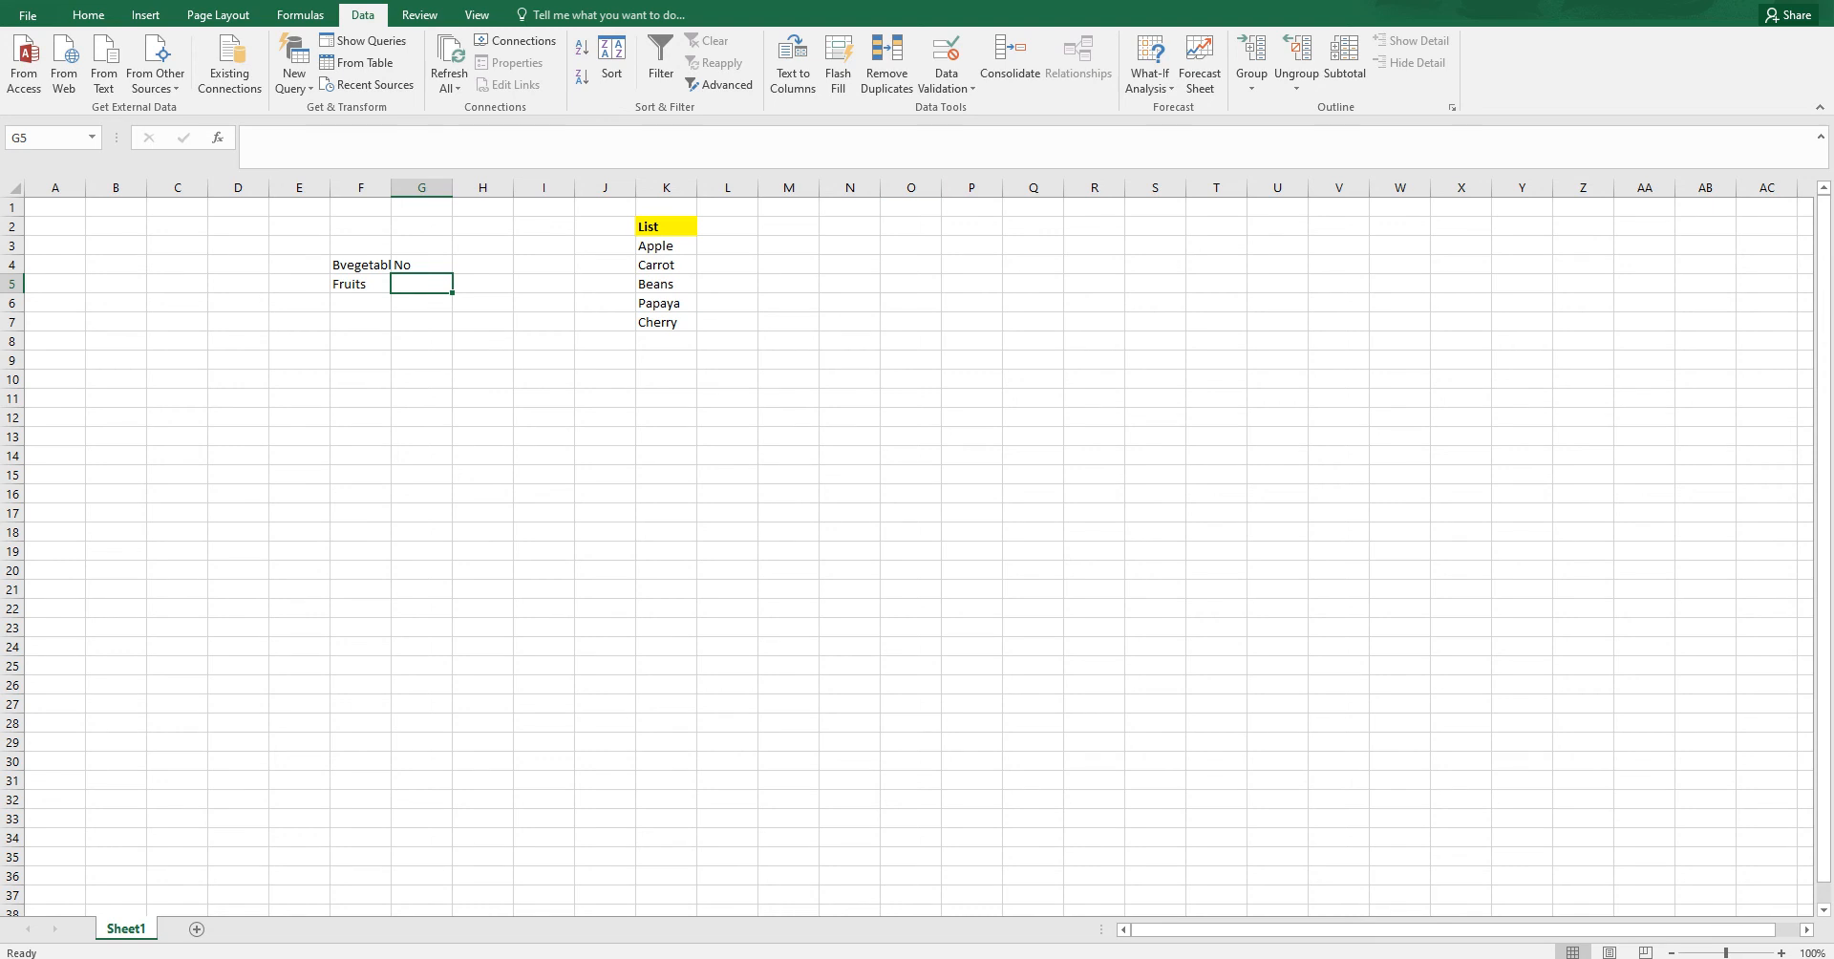
Step: Set up List validation for G5 with the source =$K$3:$K$7, keeping Ignore blank and In-cell dropdown enabled
{"action": "left_click", "coordinate": [947, 86]}
{"action": "left_click", "coordinate": [991, 107]}
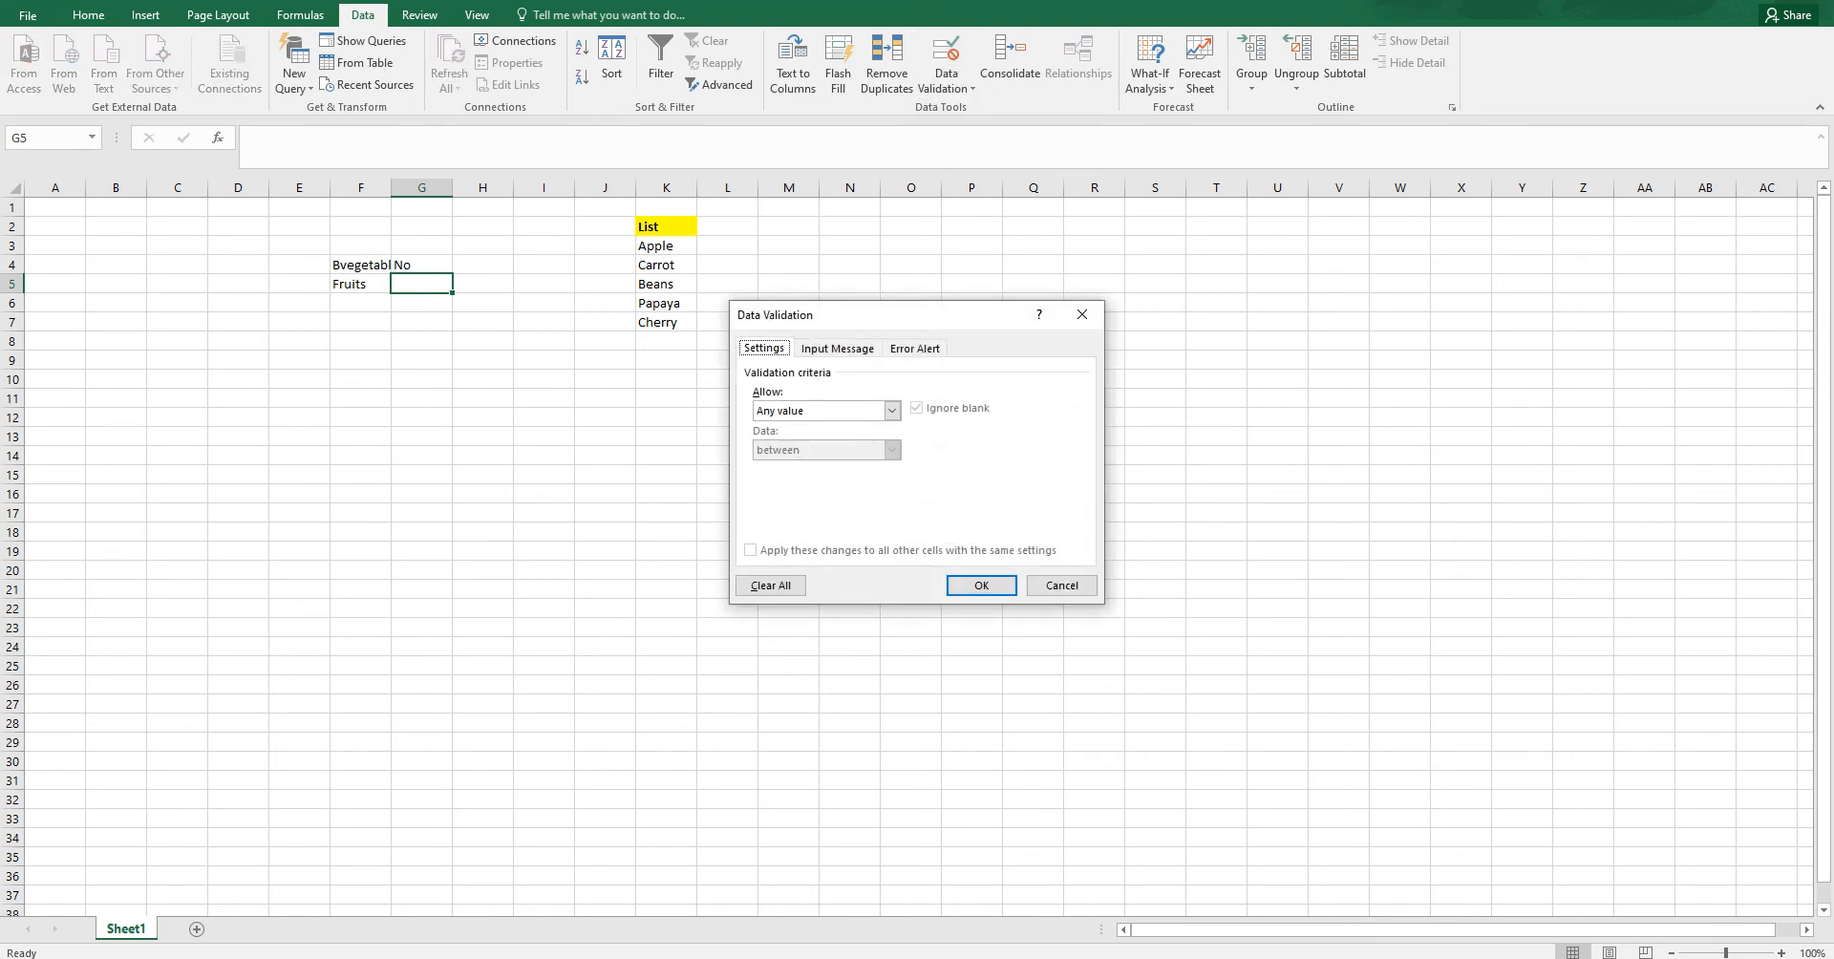
{"action": "left_click", "coordinate": [891, 409]}
{"action": "left_click", "coordinate": [822, 465]}
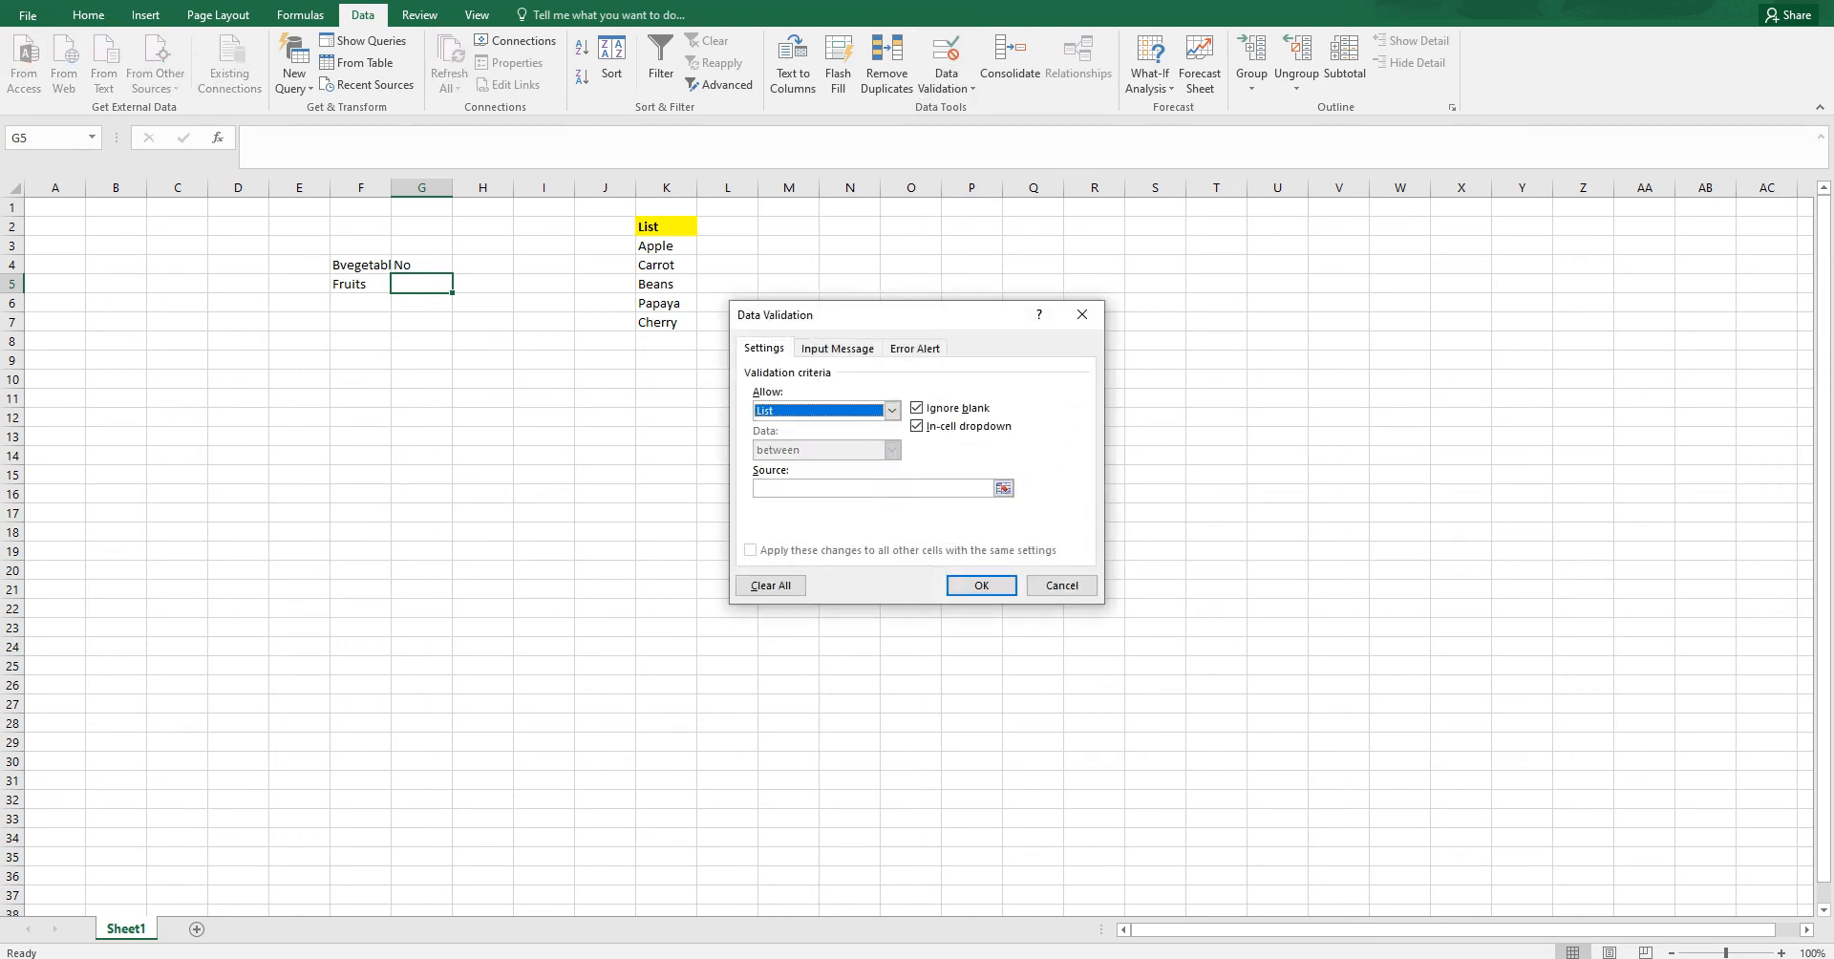
{"action": "left_click", "coordinate": [917, 408]}
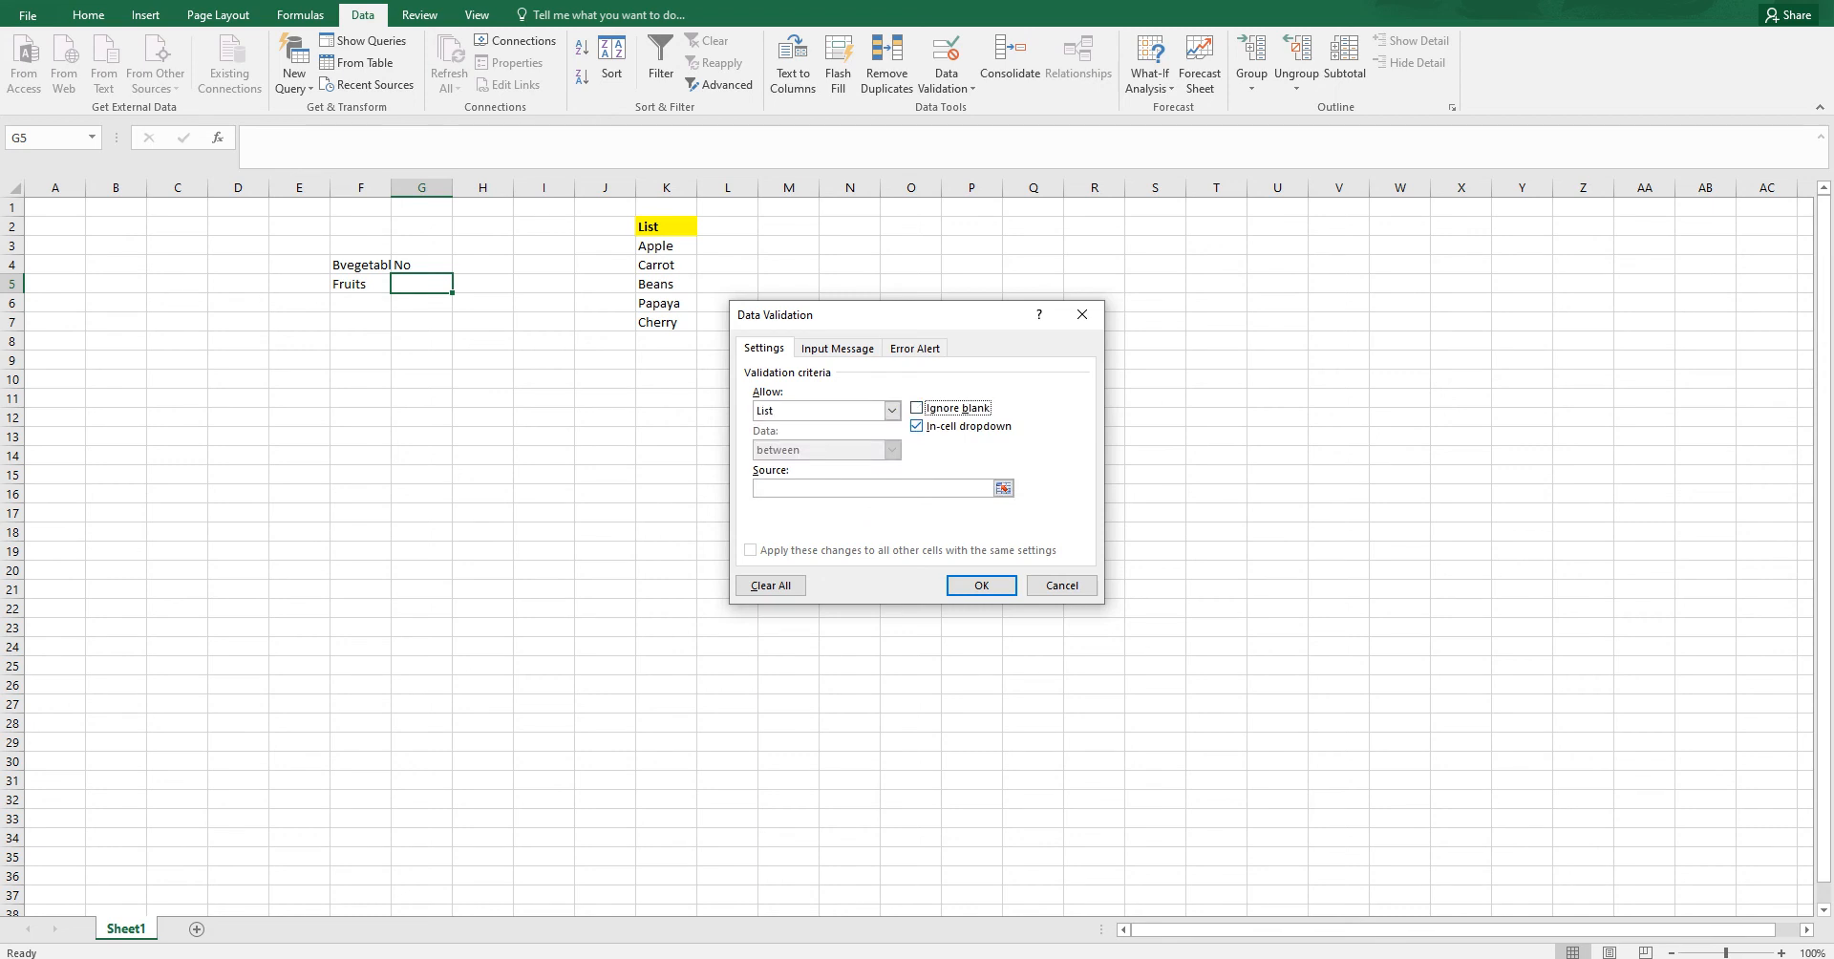
{"action": "left_click", "coordinate": [917, 426]}
{"action": "left_click", "coordinate": [918, 408]}
{"action": "left_click", "coordinate": [917, 426]}
{"action": "key", "text": "Return"}
{"action": "key", "text": "Return"}
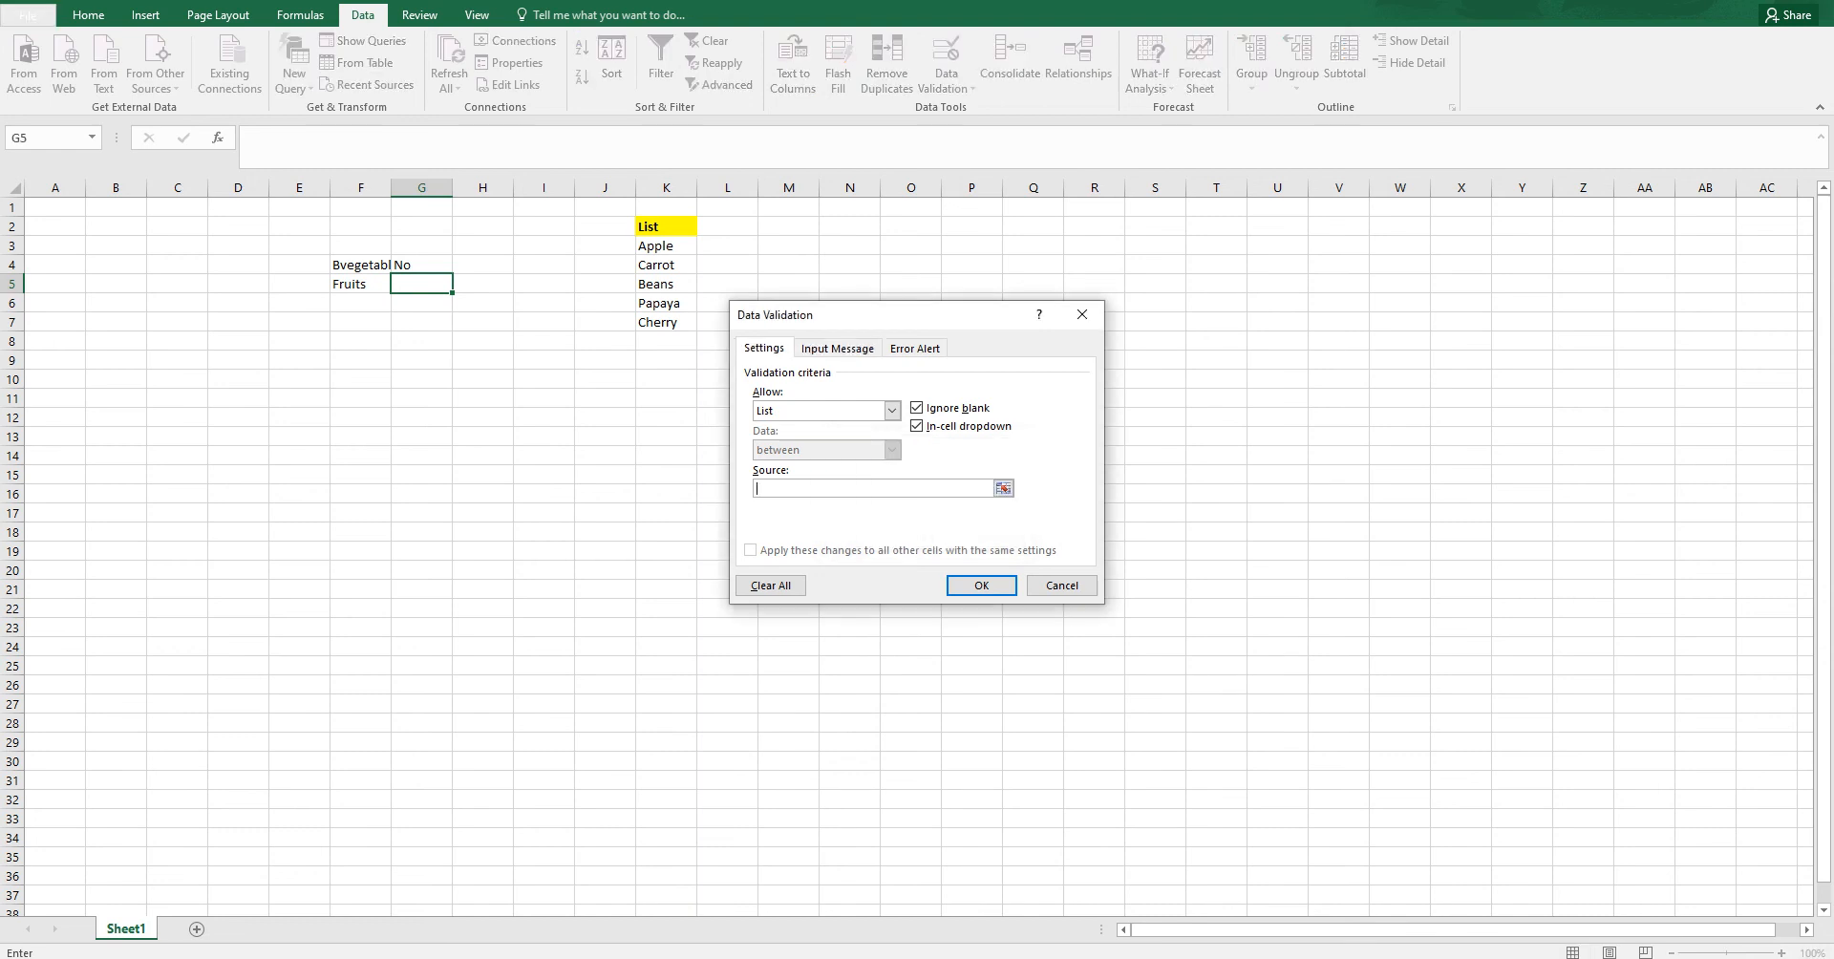
{"action": "left_click_drag", "start_coordinate": [666, 246], "coordinate": [665, 322]}
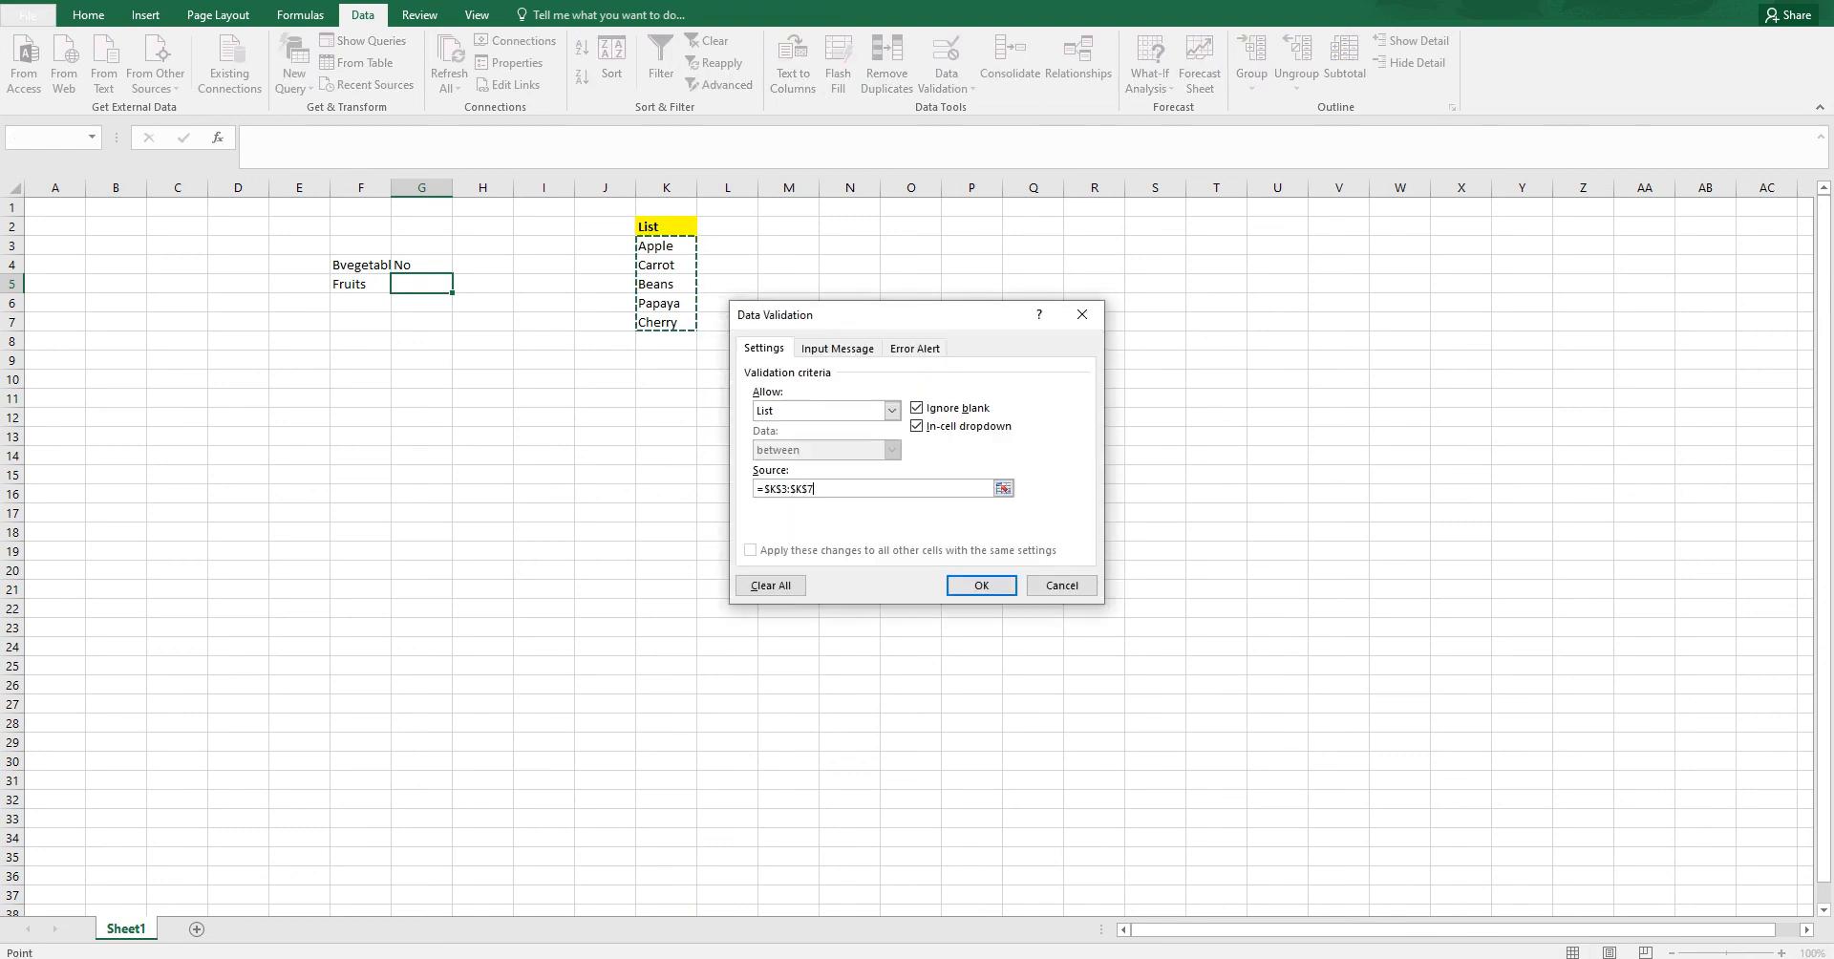
Step: Add an input message to G5's validation with the title Hey and the text This is Test, and apply the validation
{"action": "left_click", "coordinate": [837, 349]}
{"action": "left_click", "coordinate": [838, 436]}
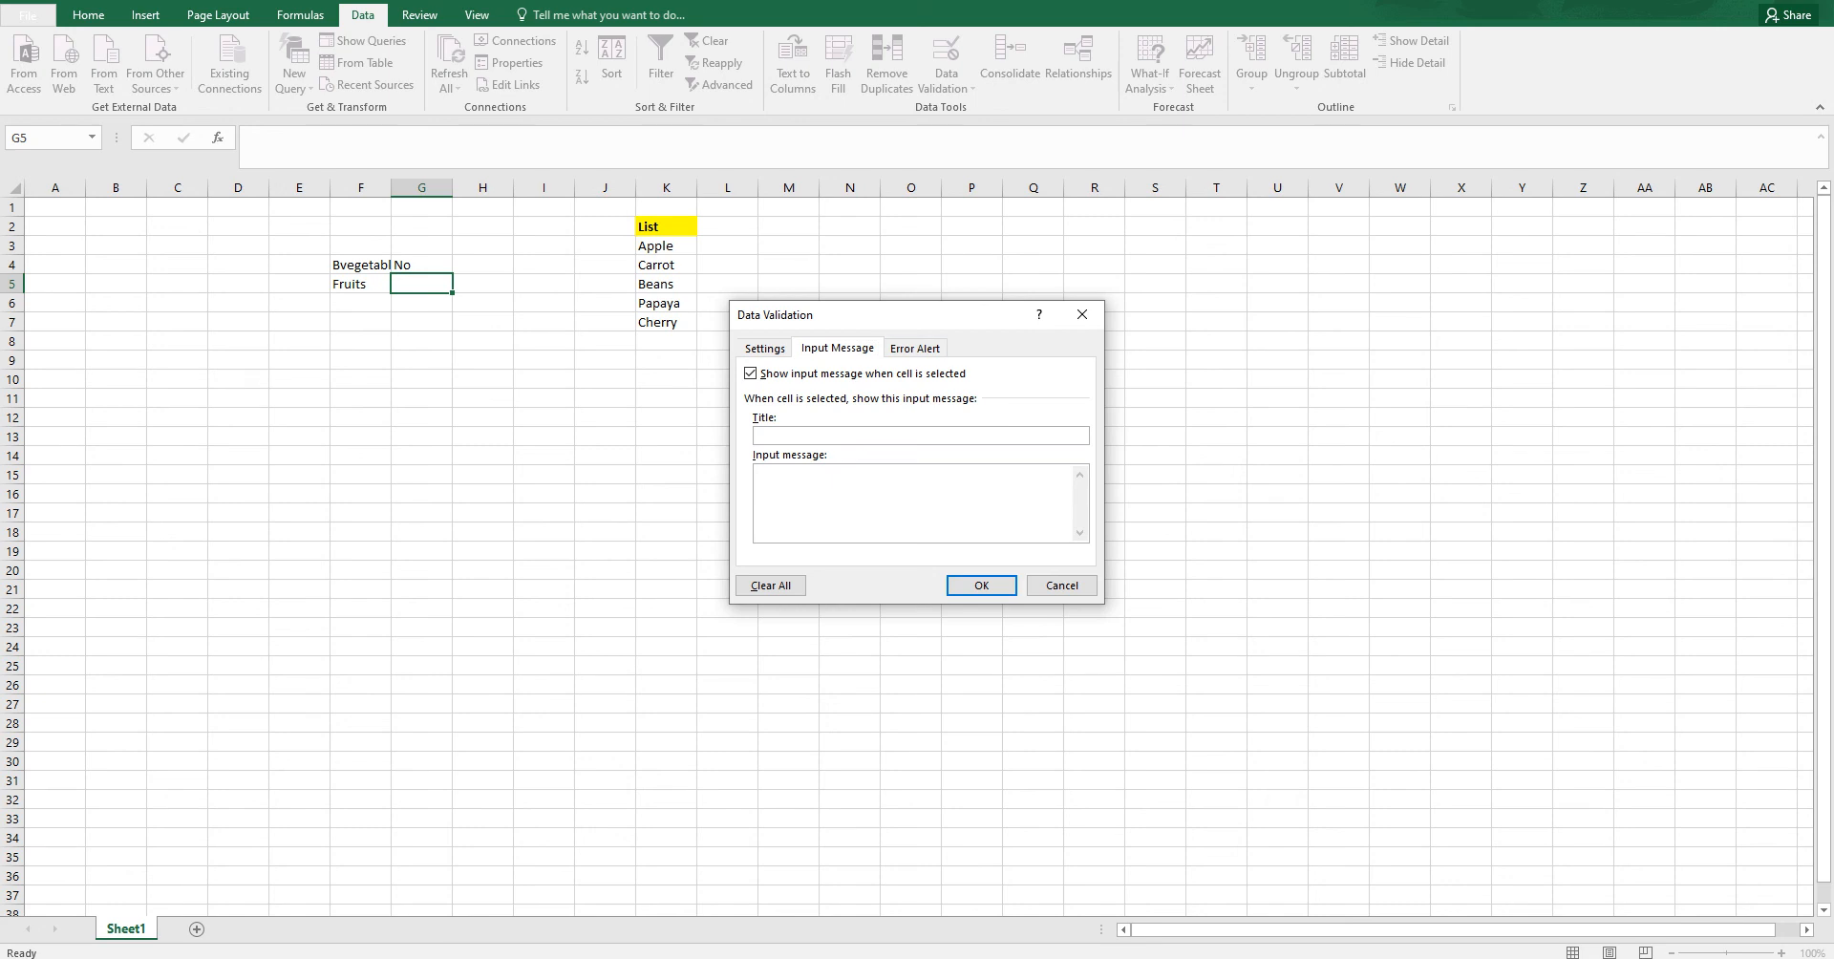
{"action": "type", "text": "Hey"}
{"action": "key", "text": "Tab"}
{"action": "type", "text": "This is Test"}
{"action": "key", "text": "Return"}
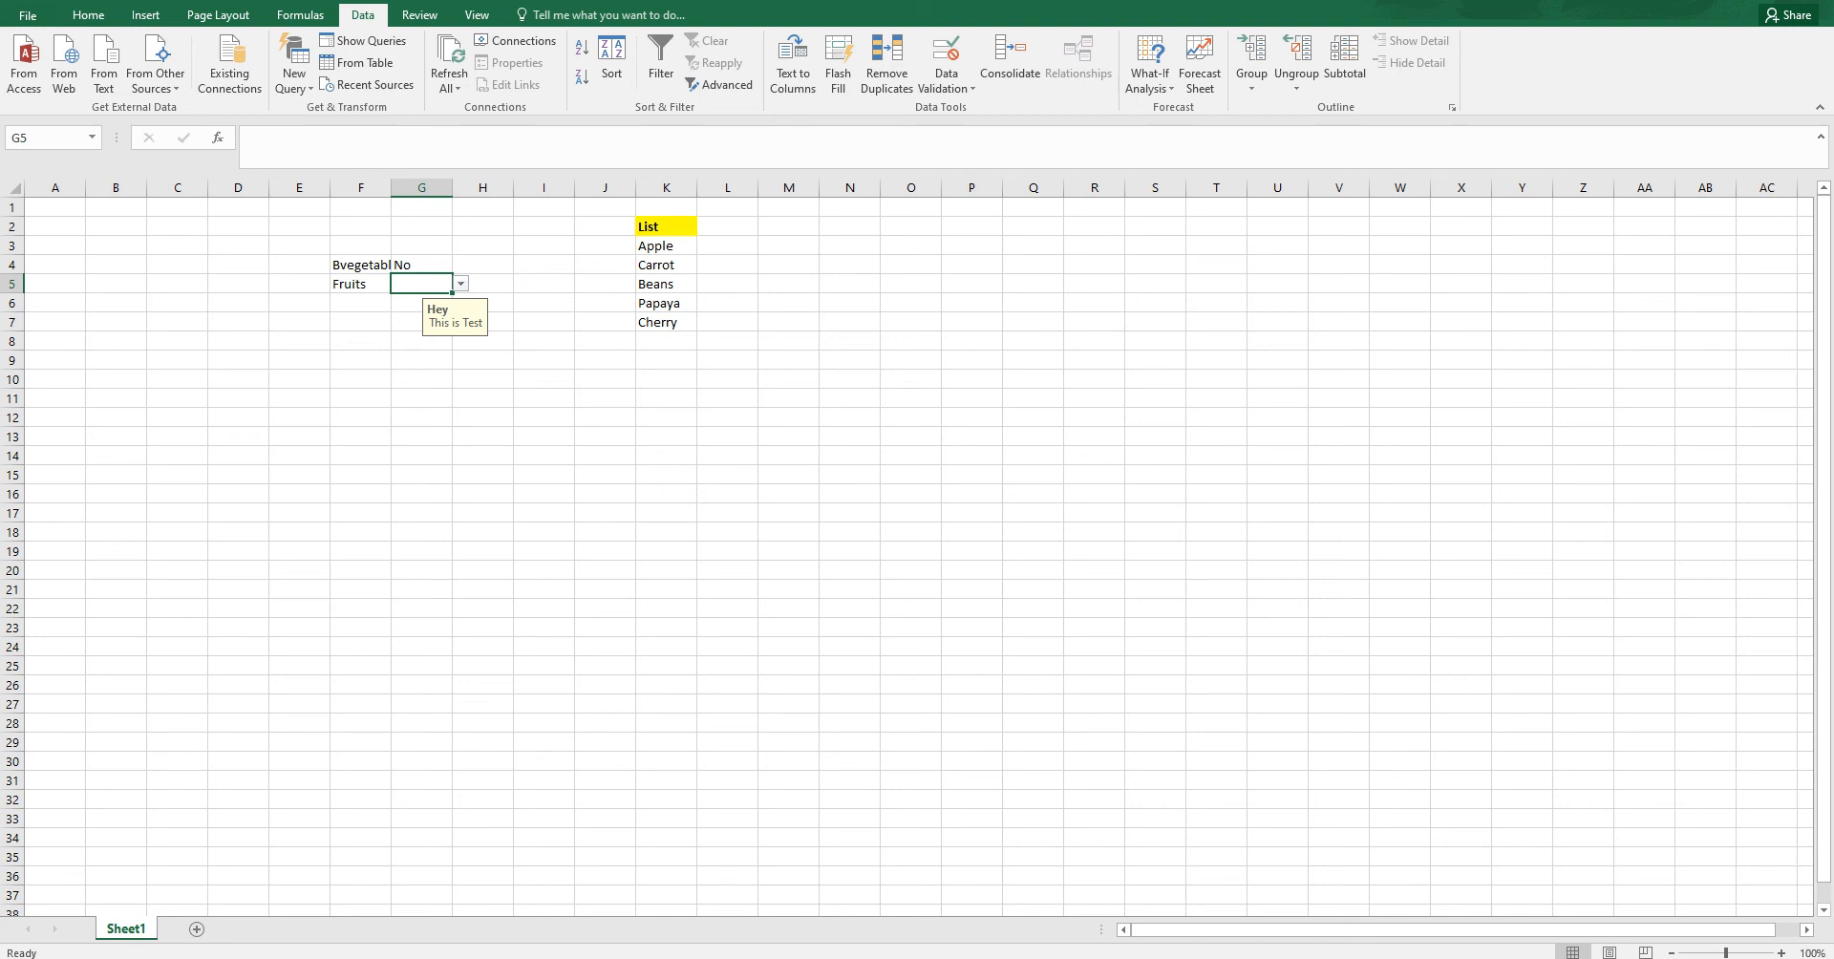
Step: Choose Apple from the drop-down list in G5
{"action": "key", "text": "alt+Down"}
{"action": "key", "text": "Down"}
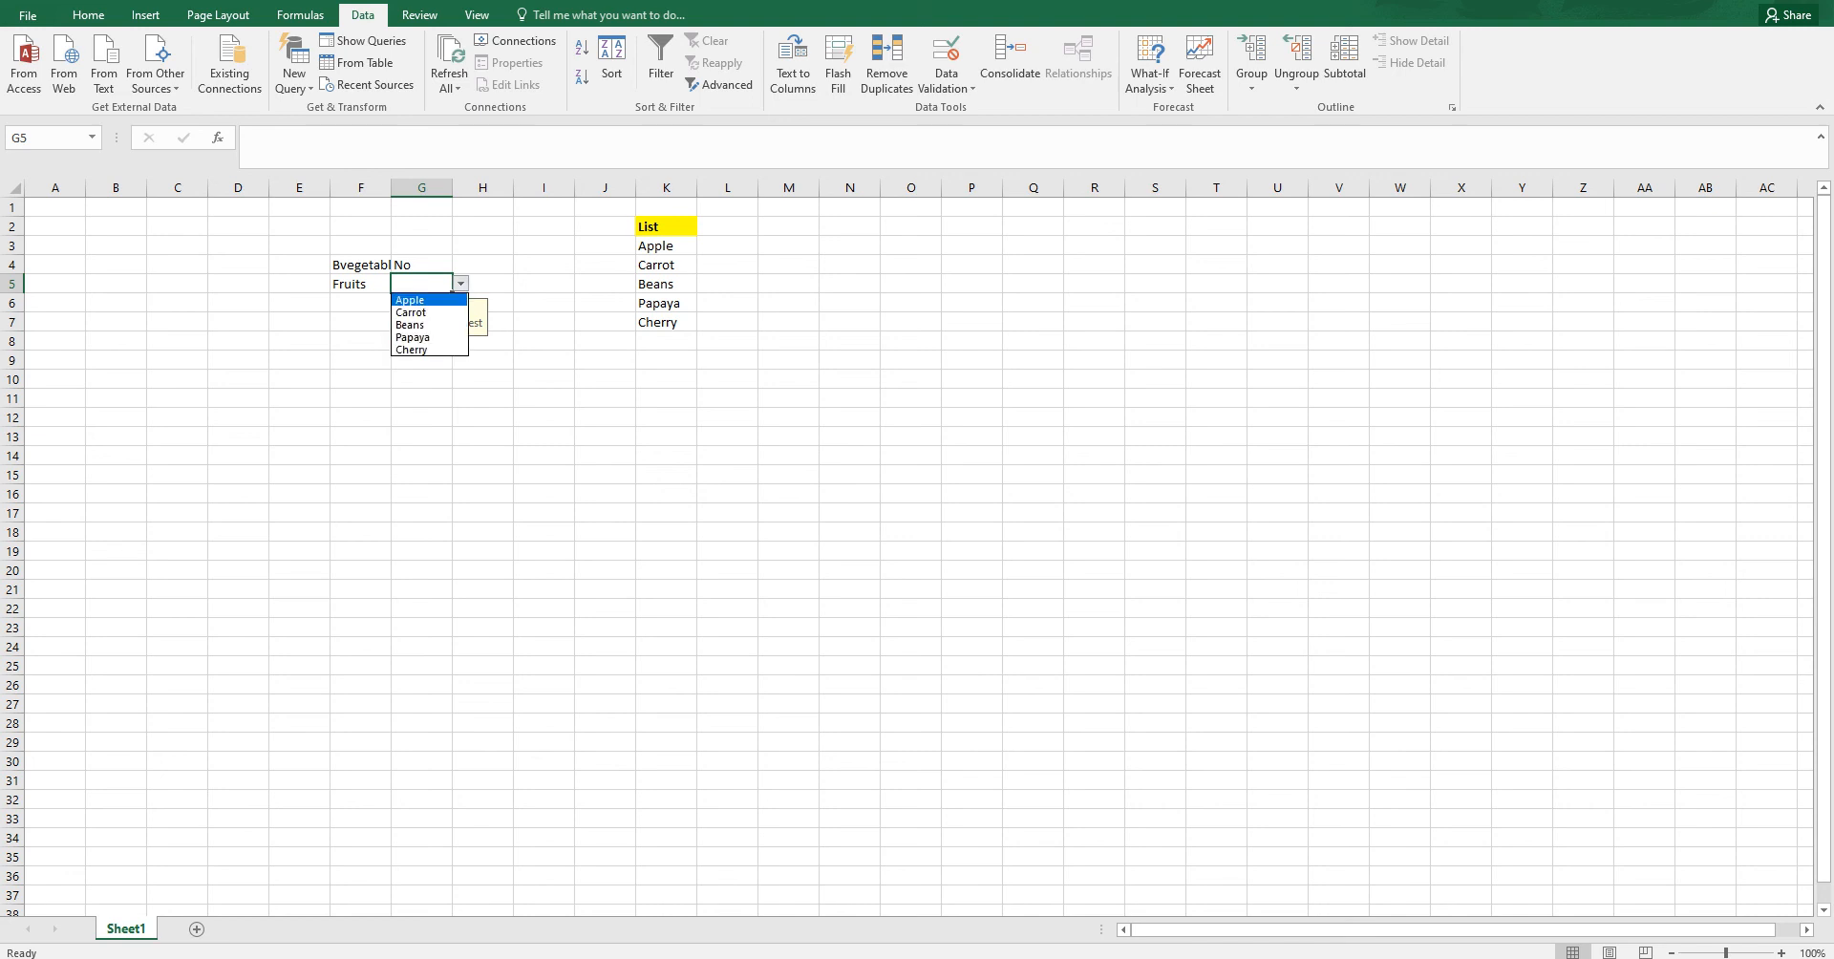
{"action": "key", "text": "Return"}
Step: Give G5's validation error alert the title Hey That's Mistake, keeping the Stop style
{"action": "left_click", "coordinate": [946, 82]}
{"action": "left_click", "coordinate": [989, 110]}
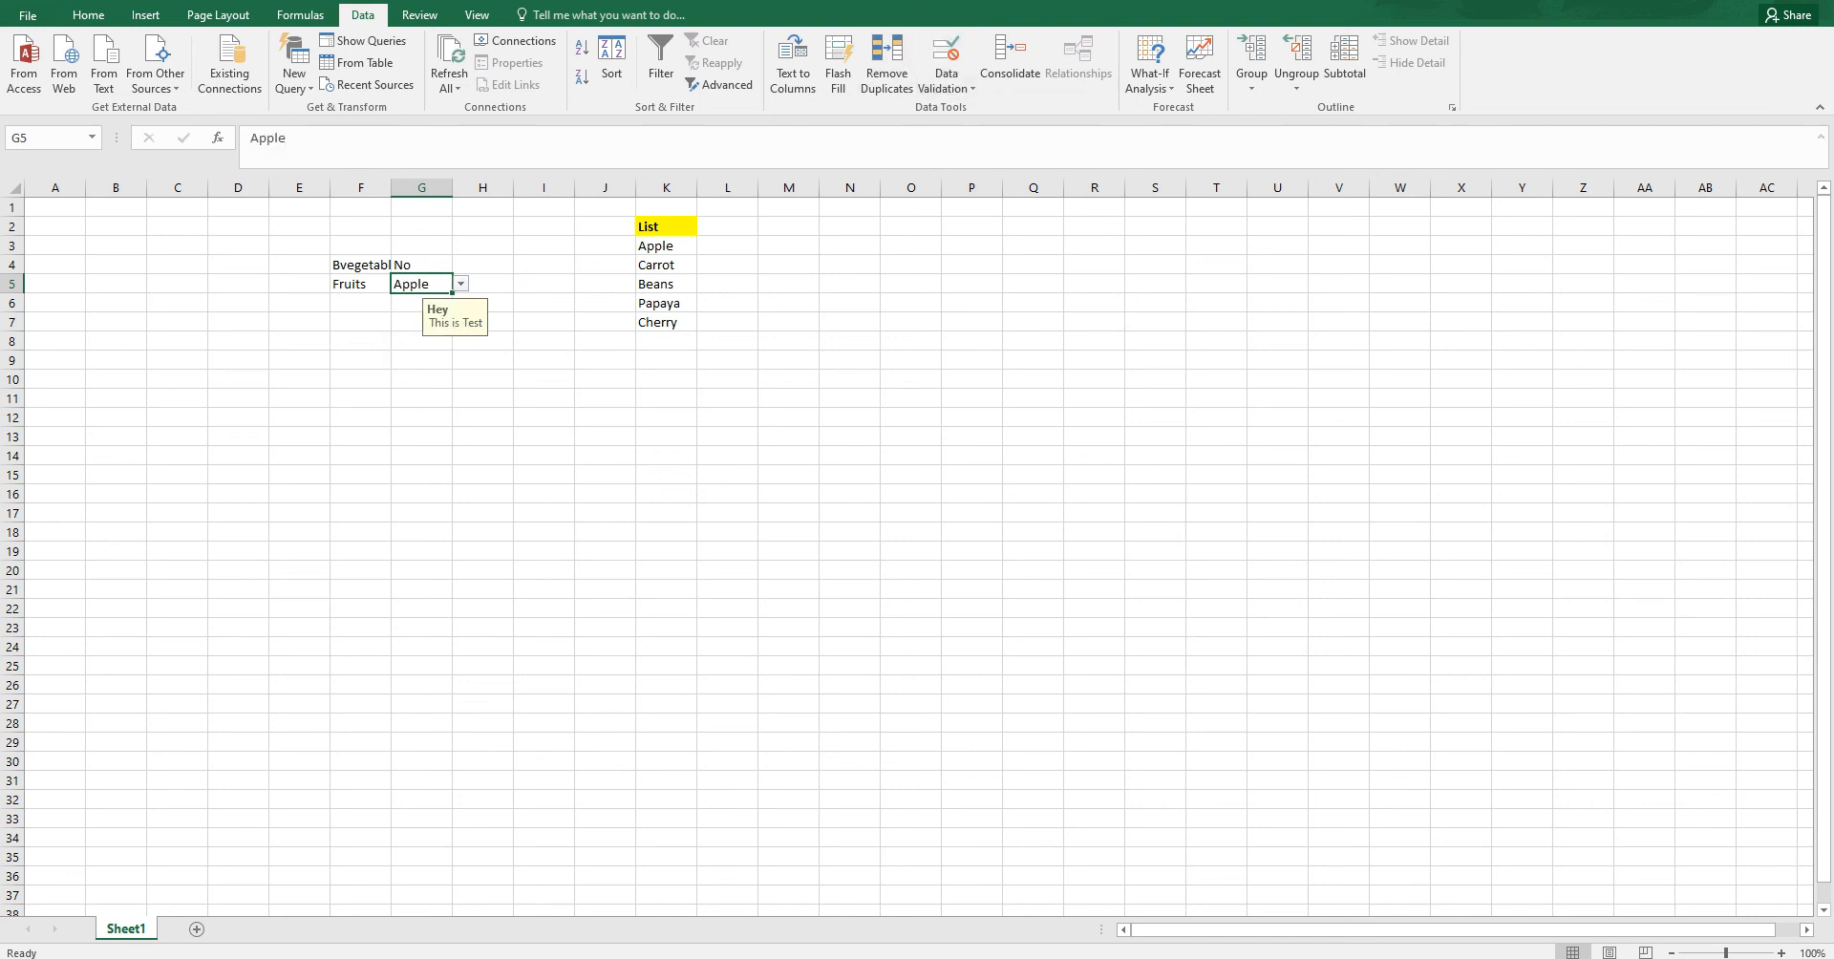
{"action": "left_click", "coordinate": [916, 349]}
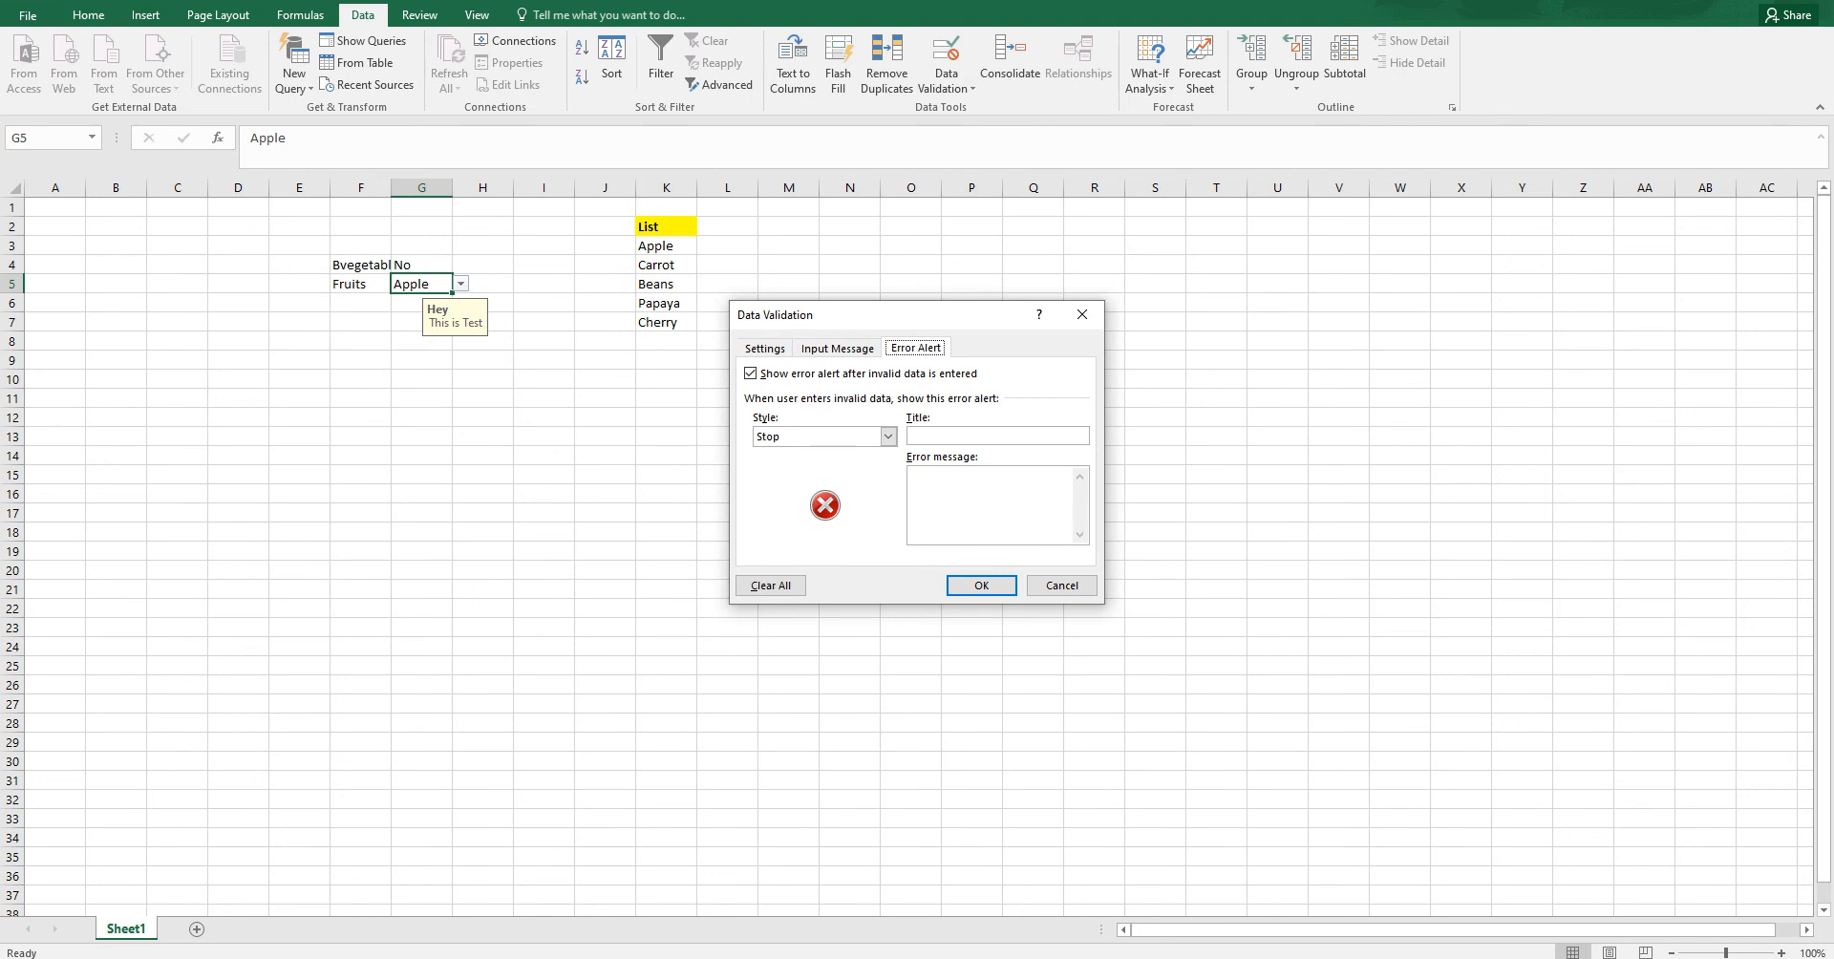
{"action": "left_click", "coordinate": [998, 436]}
{"action": "type", "text": "Hey That's Mistake"}
{"action": "left_click", "coordinate": [981, 586]}
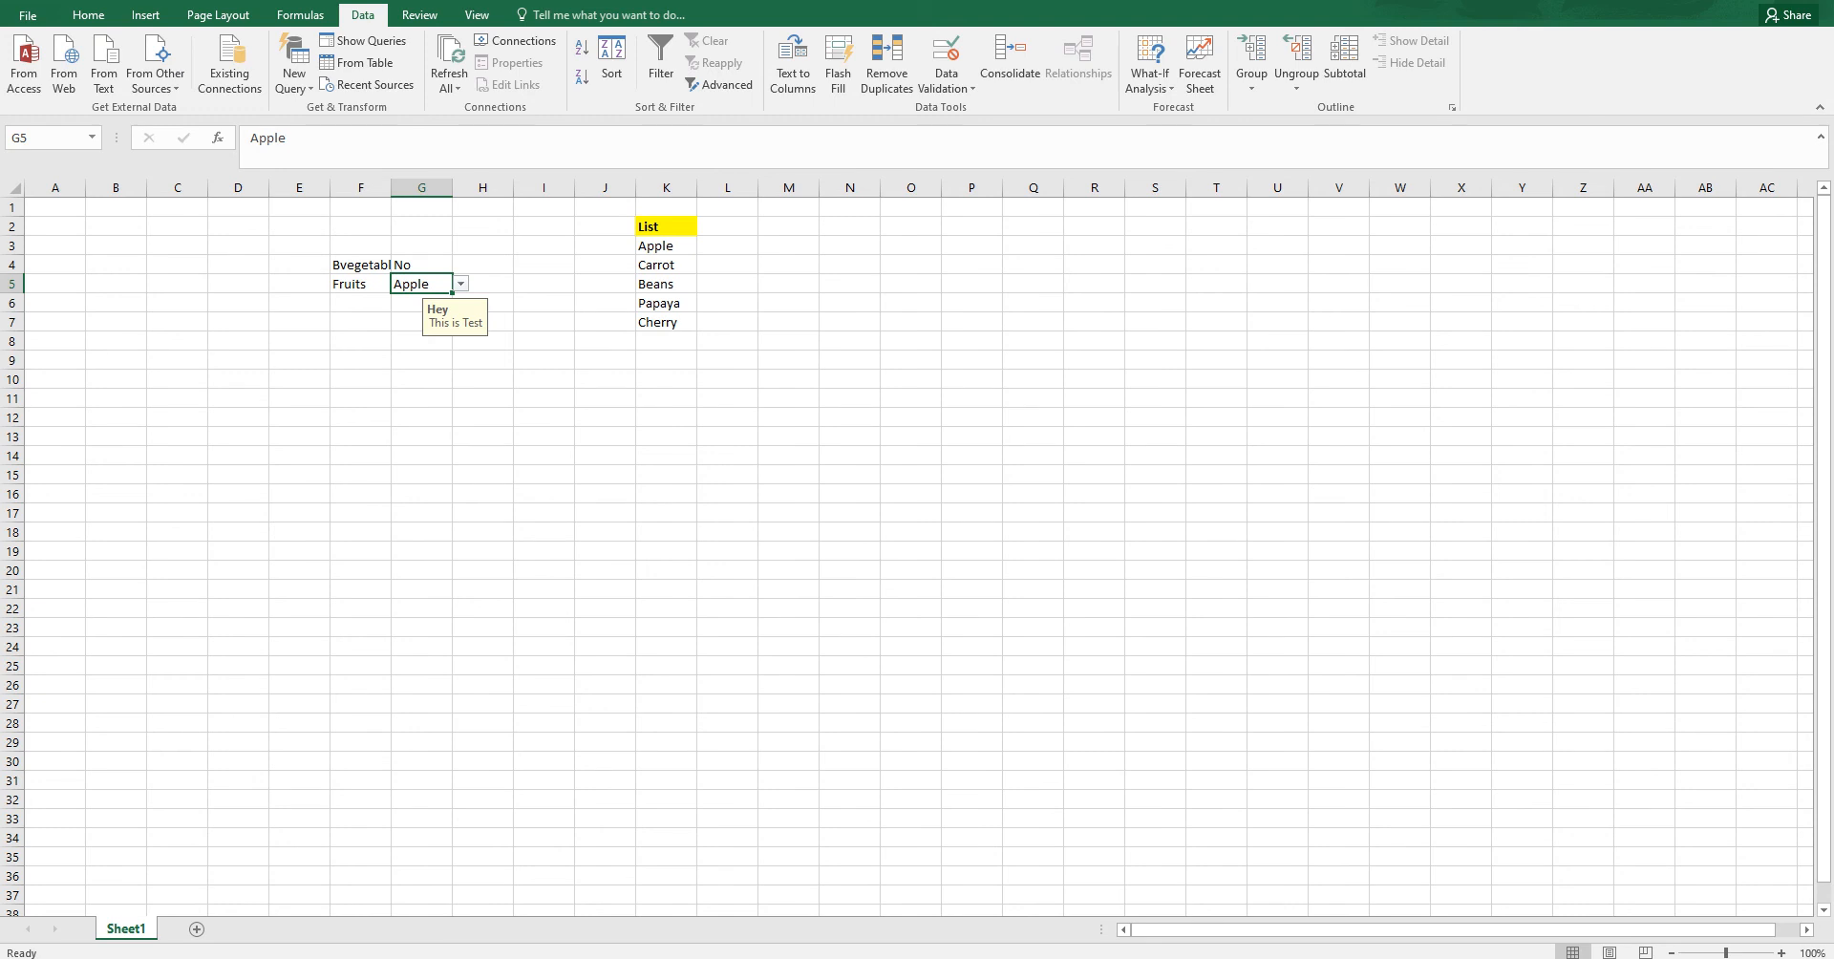
Step: Try to enter Bajs in G5 to test the error alert, and cancel the entry
{"action": "left_click", "coordinate": [461, 283]}
{"action": "left_click", "coordinate": [460, 283]}
{"action": "type", "text": "Bajs"}
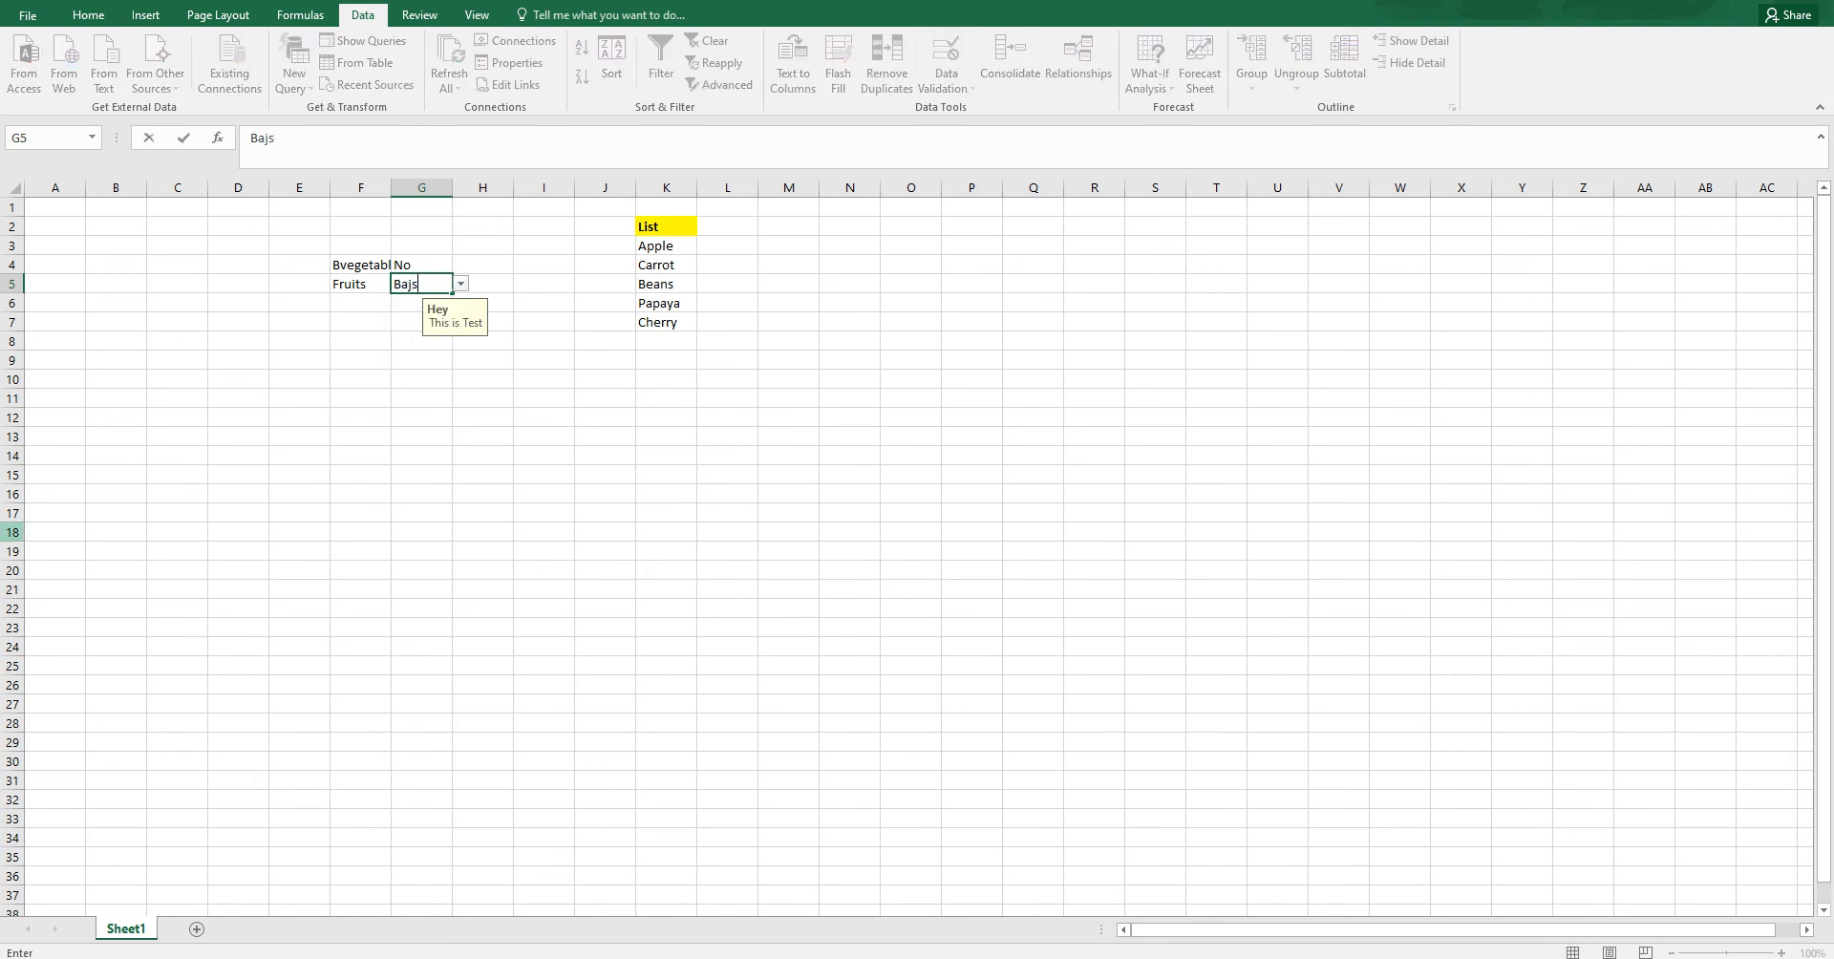
{"action": "key", "text": "Return"}
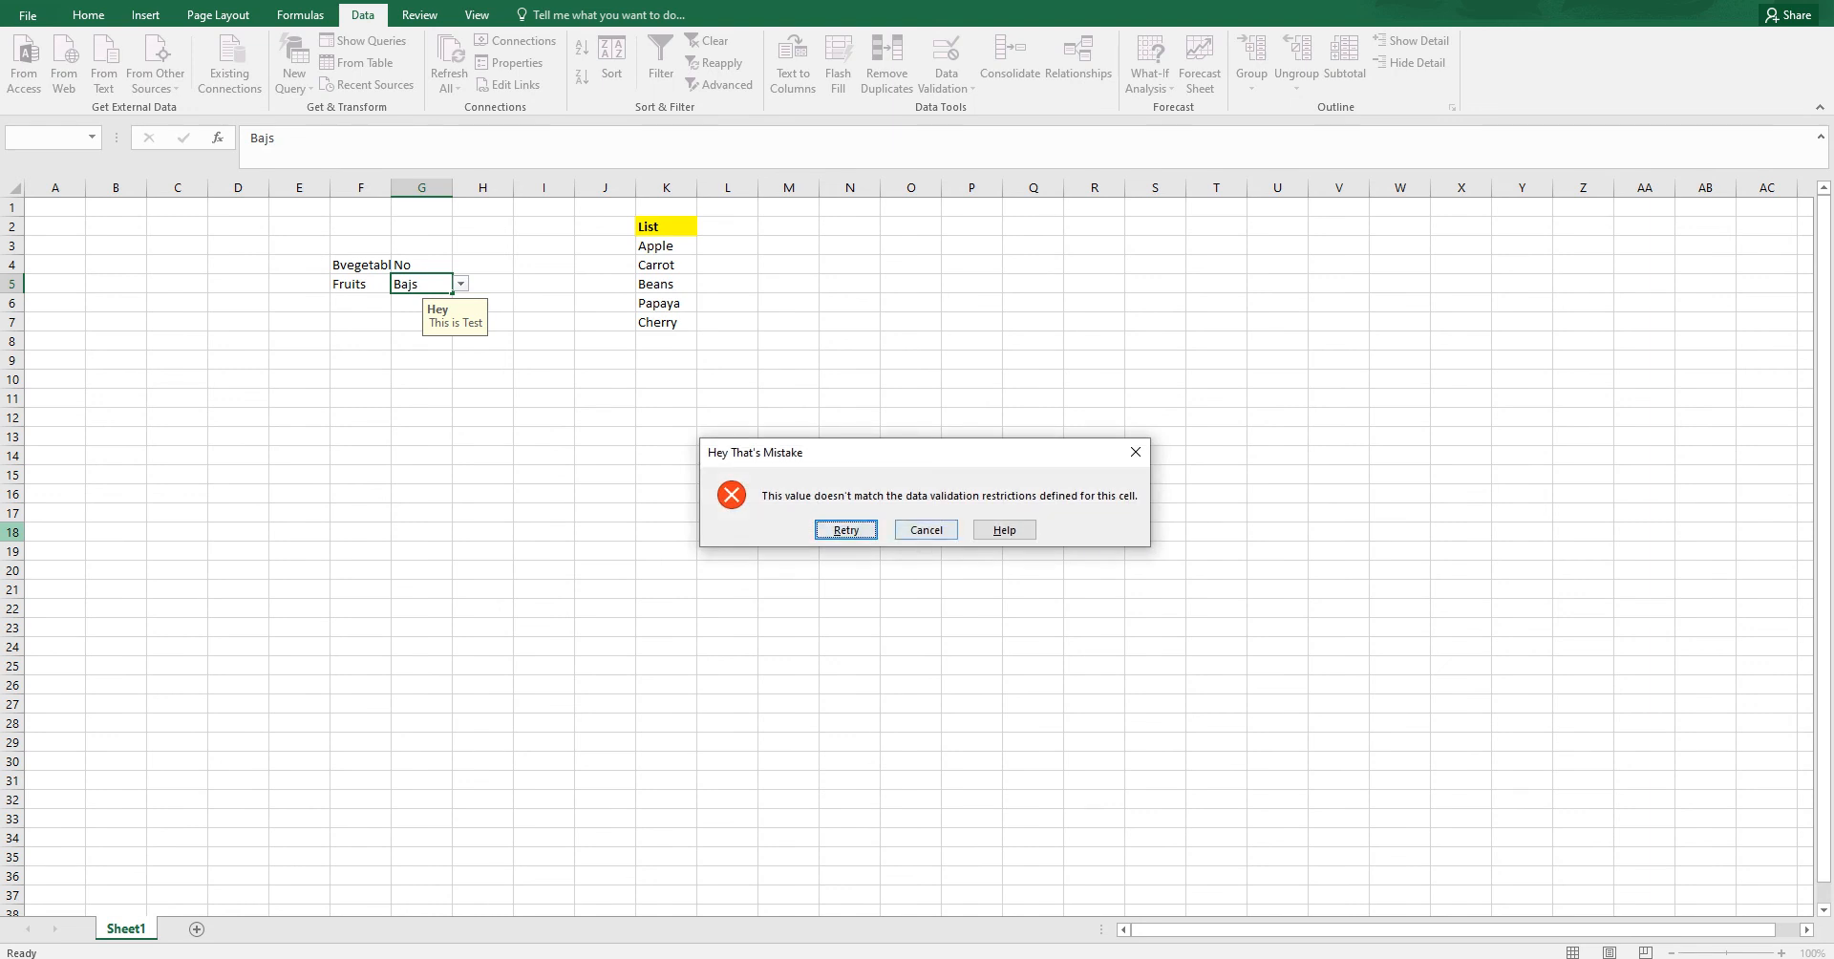
{"action": "left_click", "coordinate": [926, 529]}
Step: Try the other error alert styles for G5, including Warning, return to Stop, and close the validation settings without saving
{"action": "left_click", "coordinate": [946, 82]}
{"action": "left_click", "coordinate": [965, 112]}
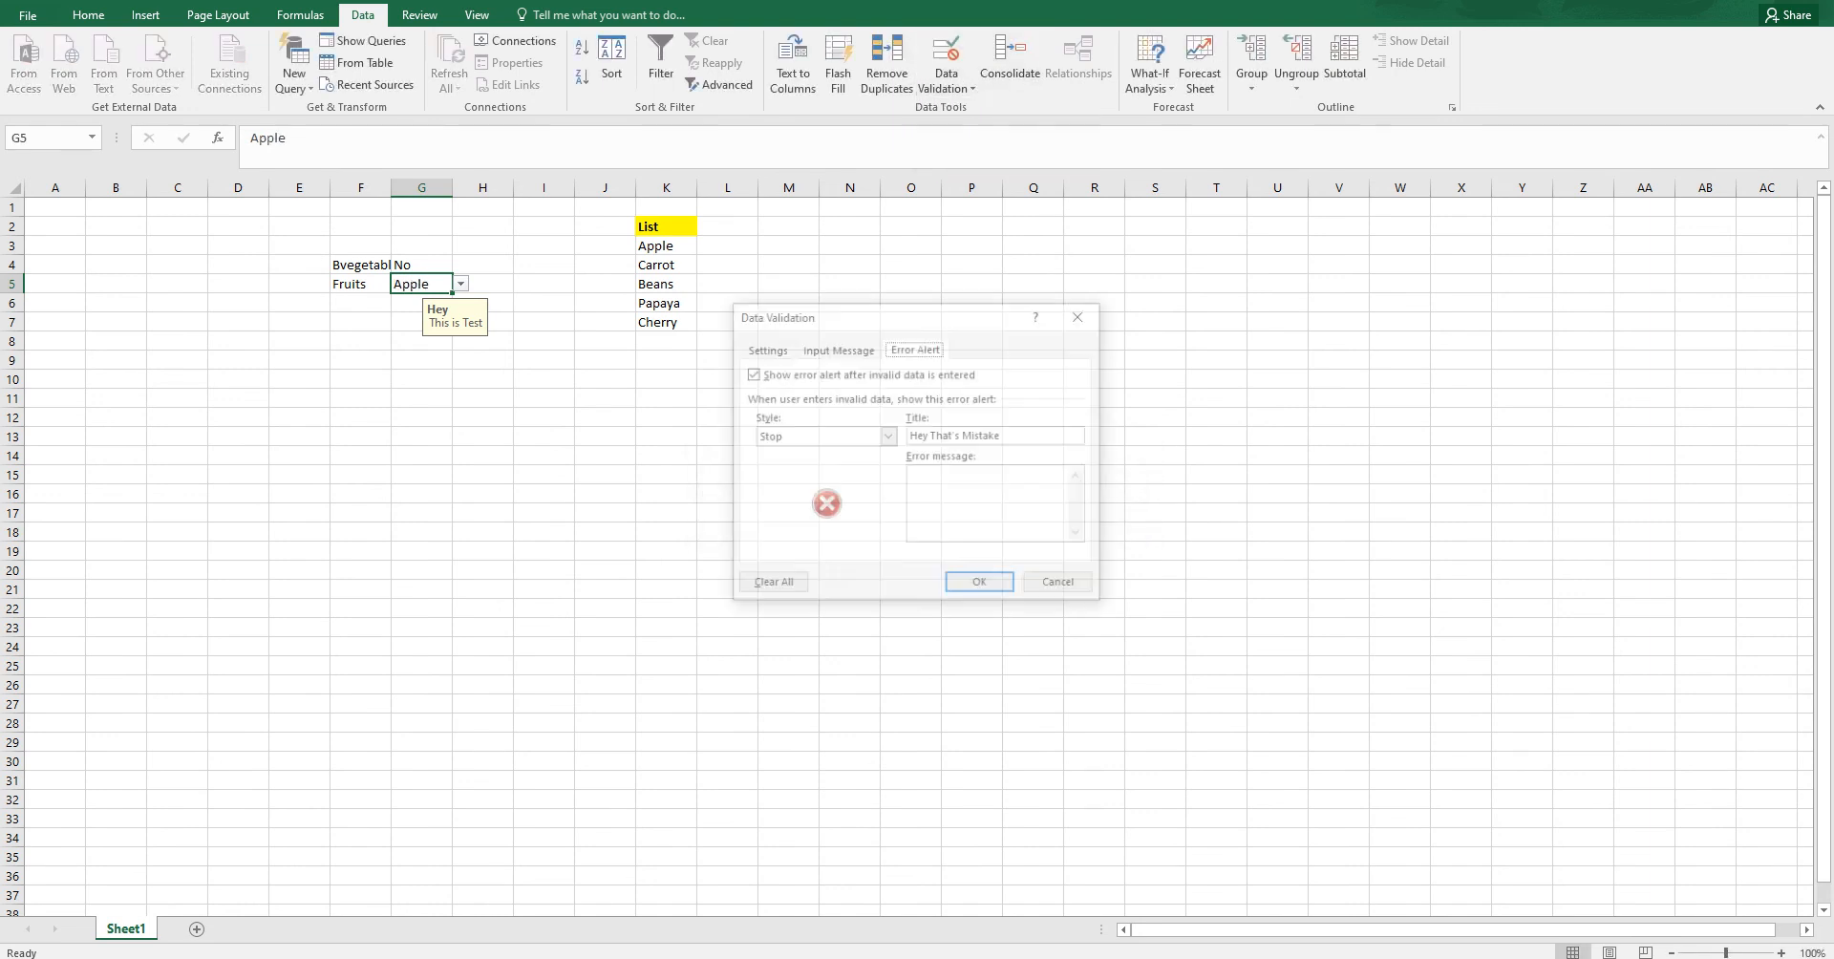
{"action": "left_click", "coordinate": [978, 499]}
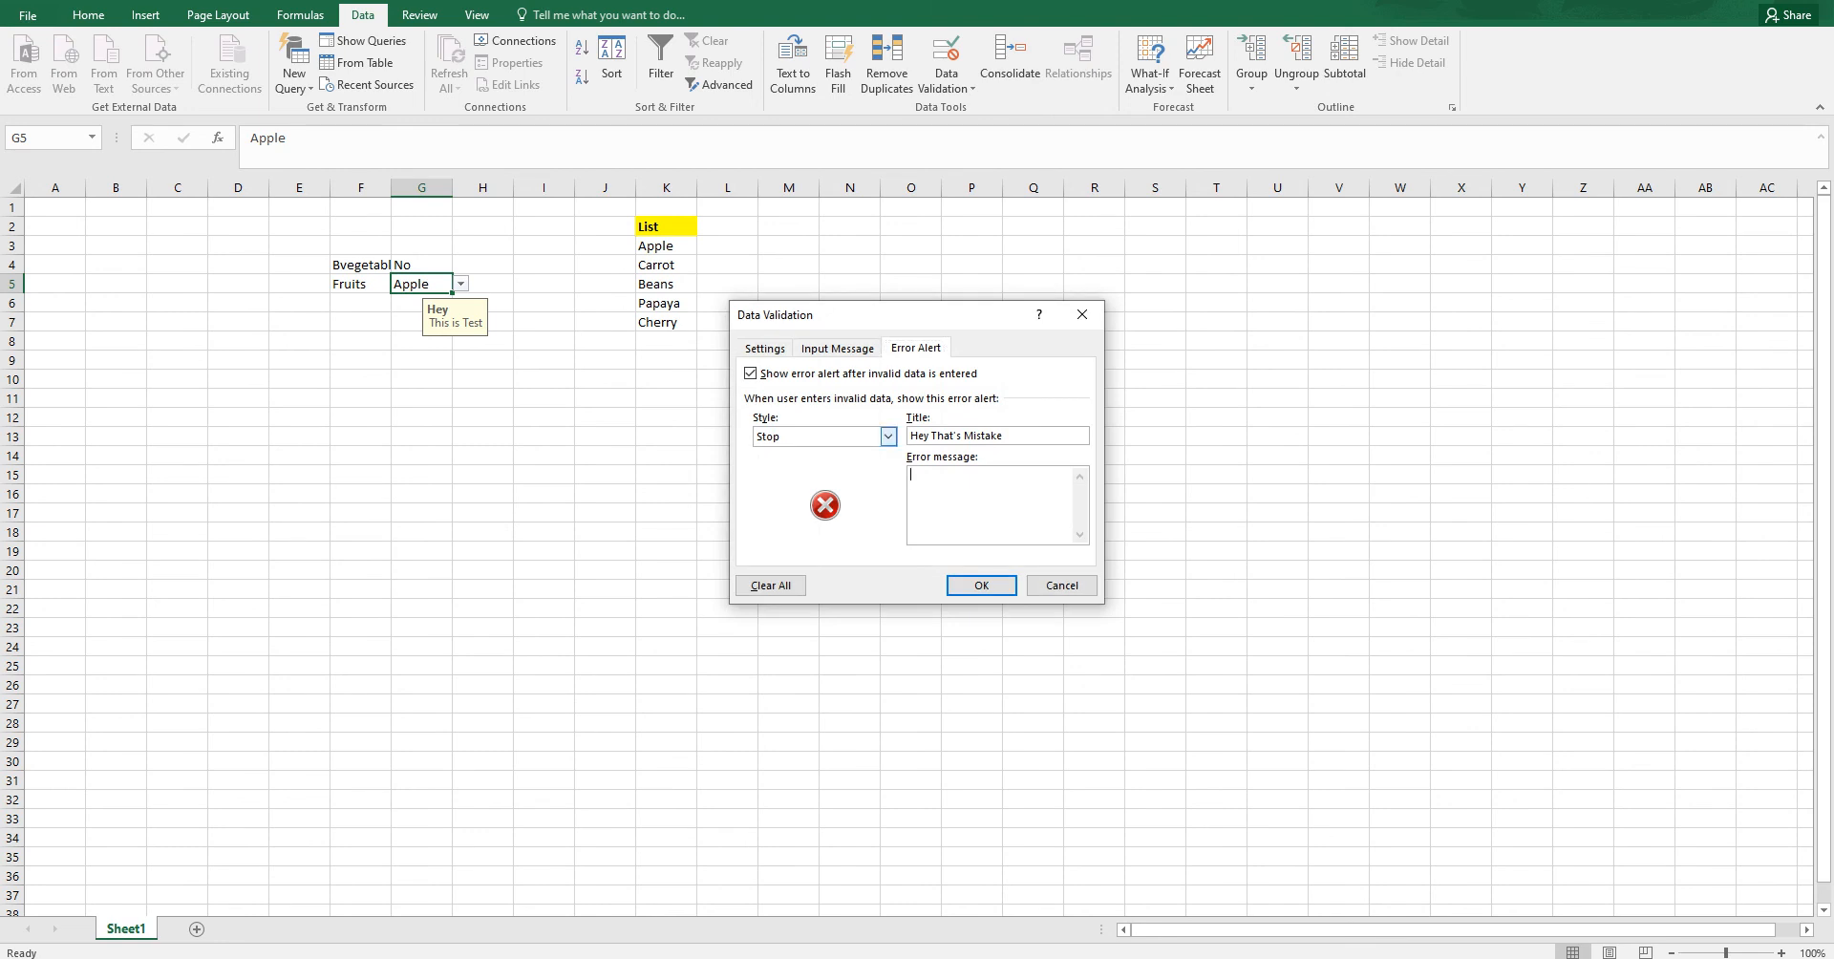
{"action": "left_click", "coordinate": [888, 436]}
{"action": "left_click", "coordinate": [812, 468]}
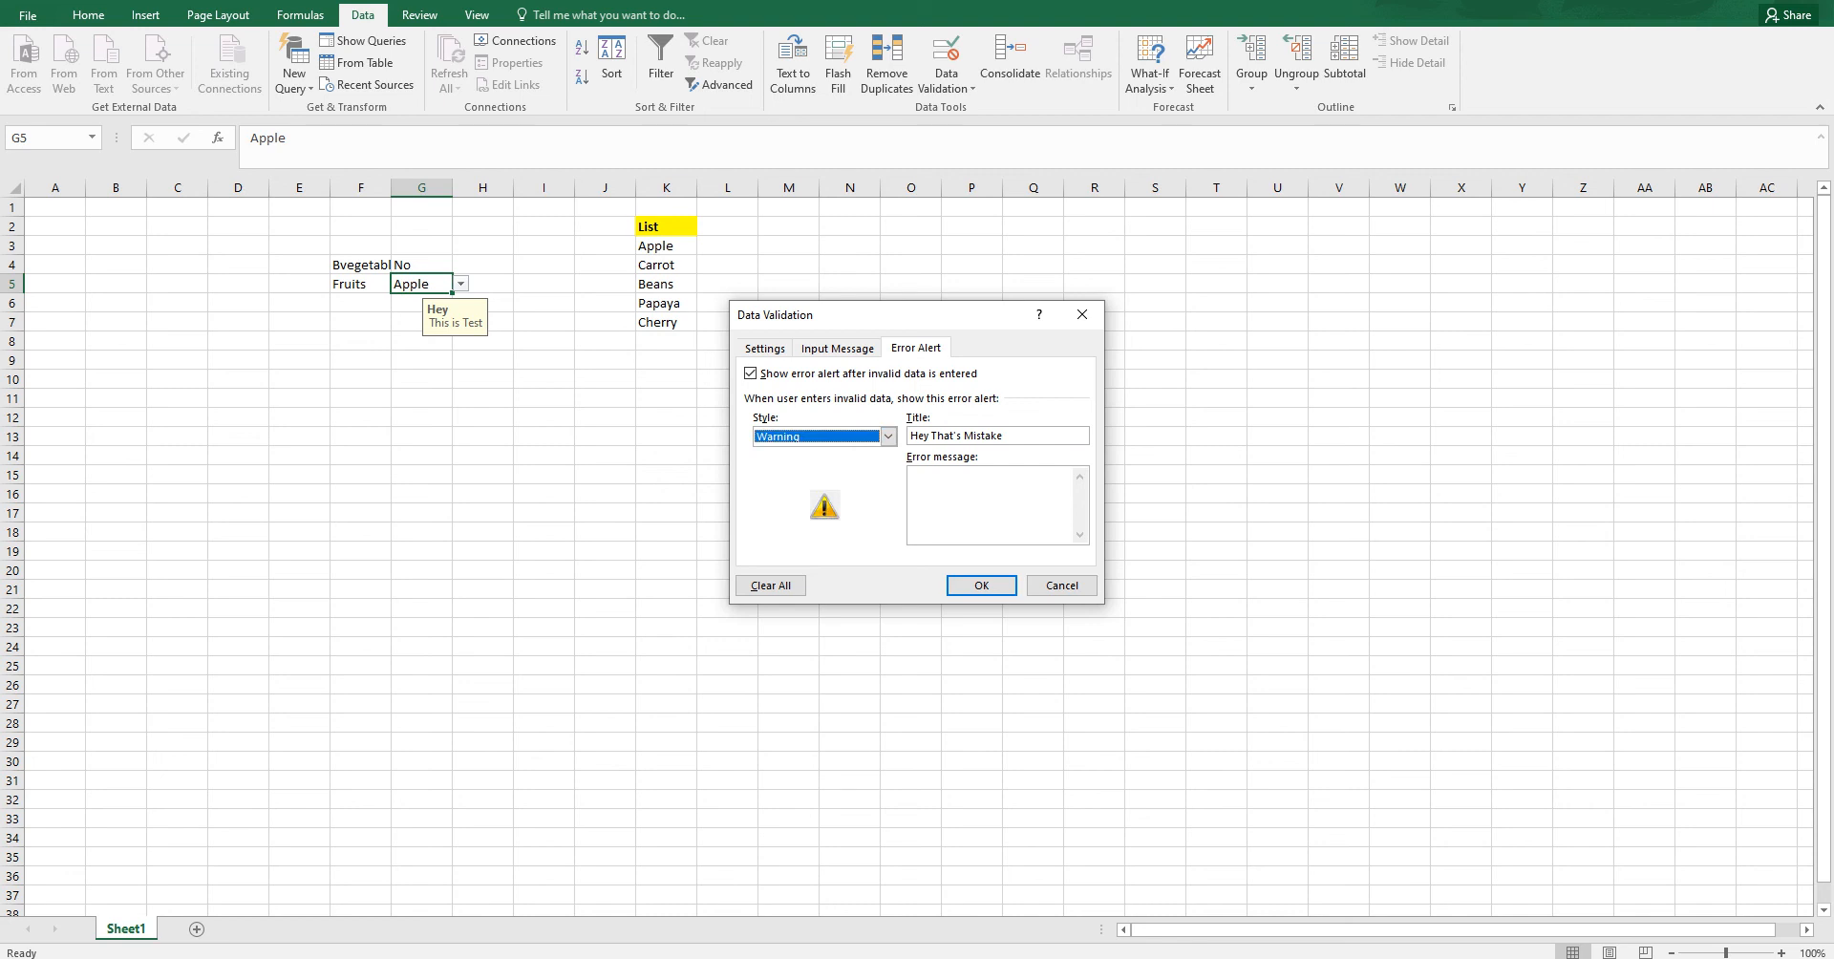
{"action": "left_click", "coordinate": [888, 436]}
{"action": "left_click", "coordinate": [812, 480]}
{"action": "left_click", "coordinate": [888, 435]}
{"action": "left_click", "coordinate": [812, 456]}
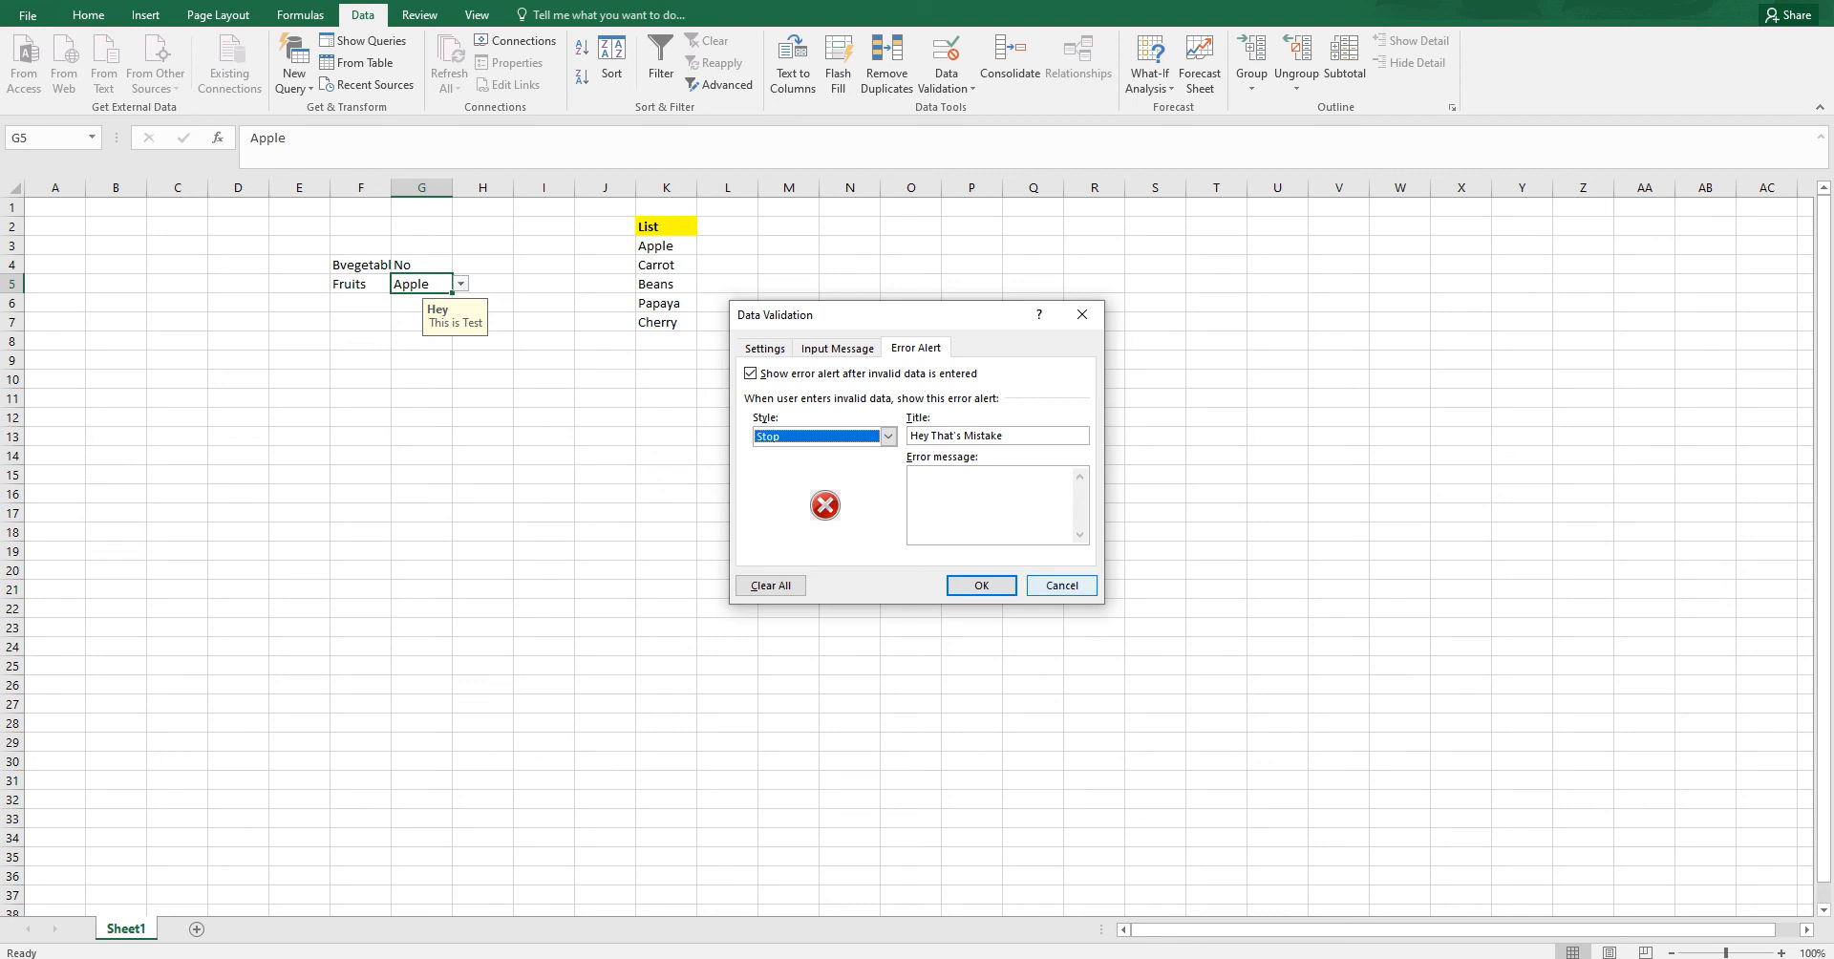
{"action": "left_click", "coordinate": [1062, 585]}
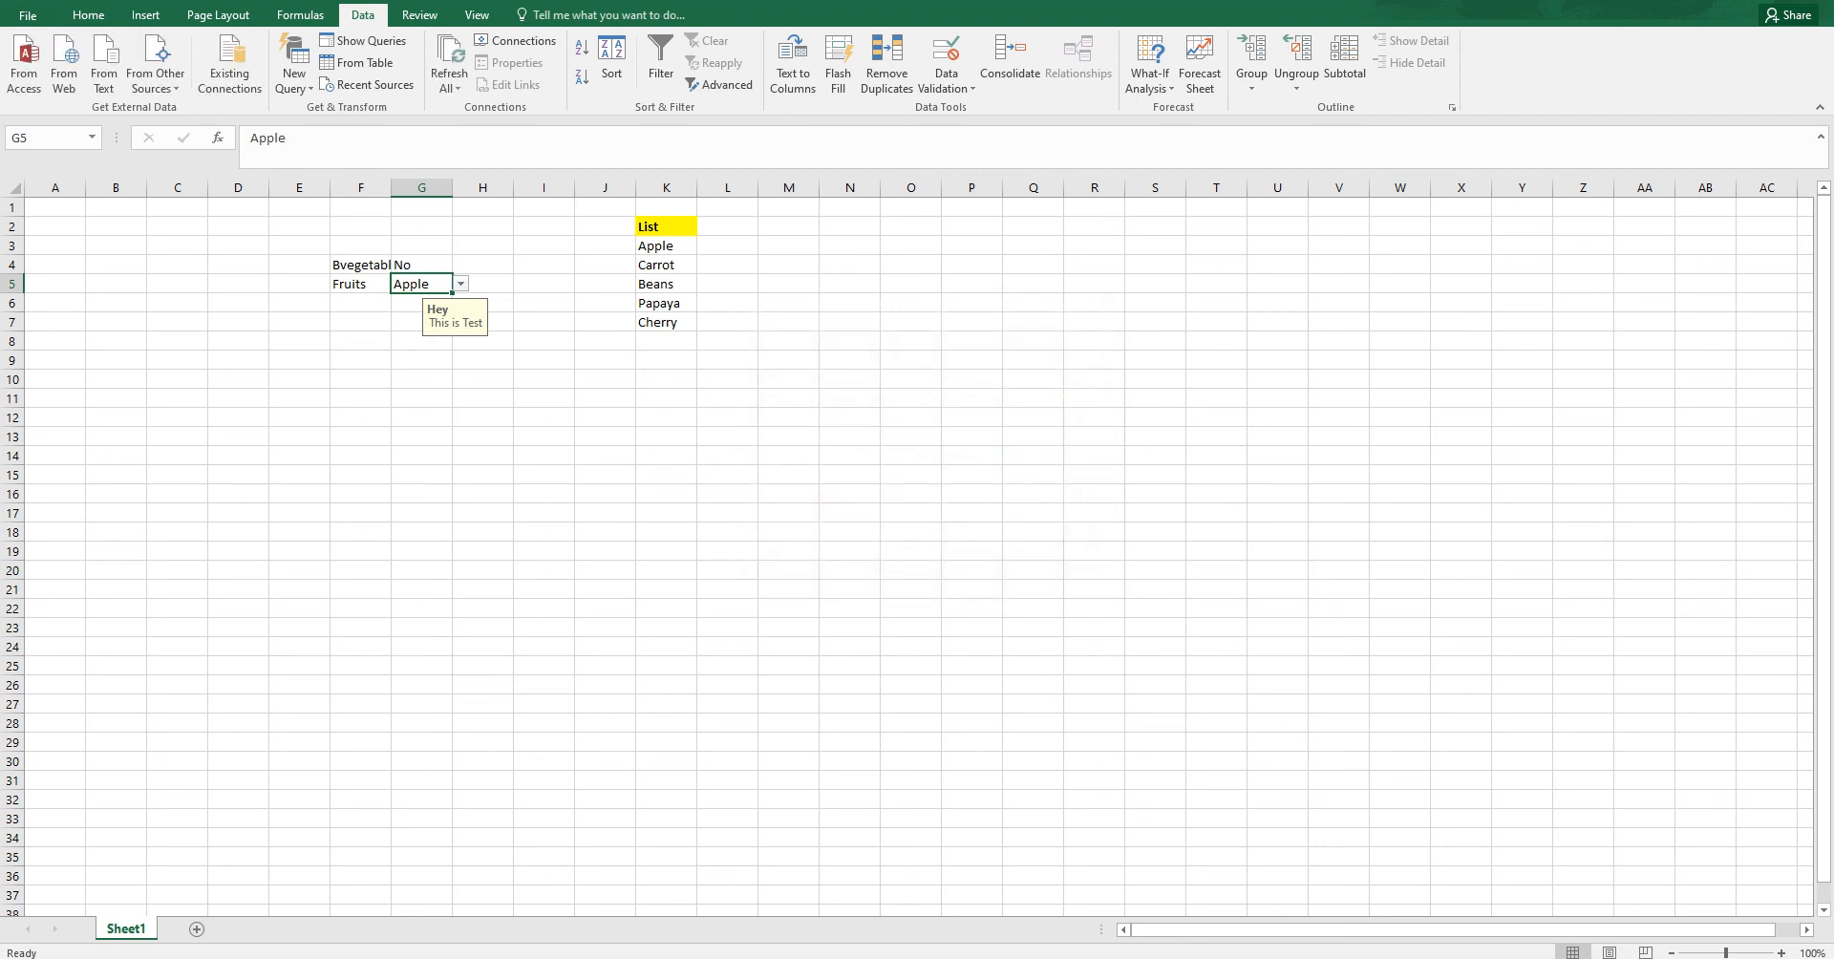